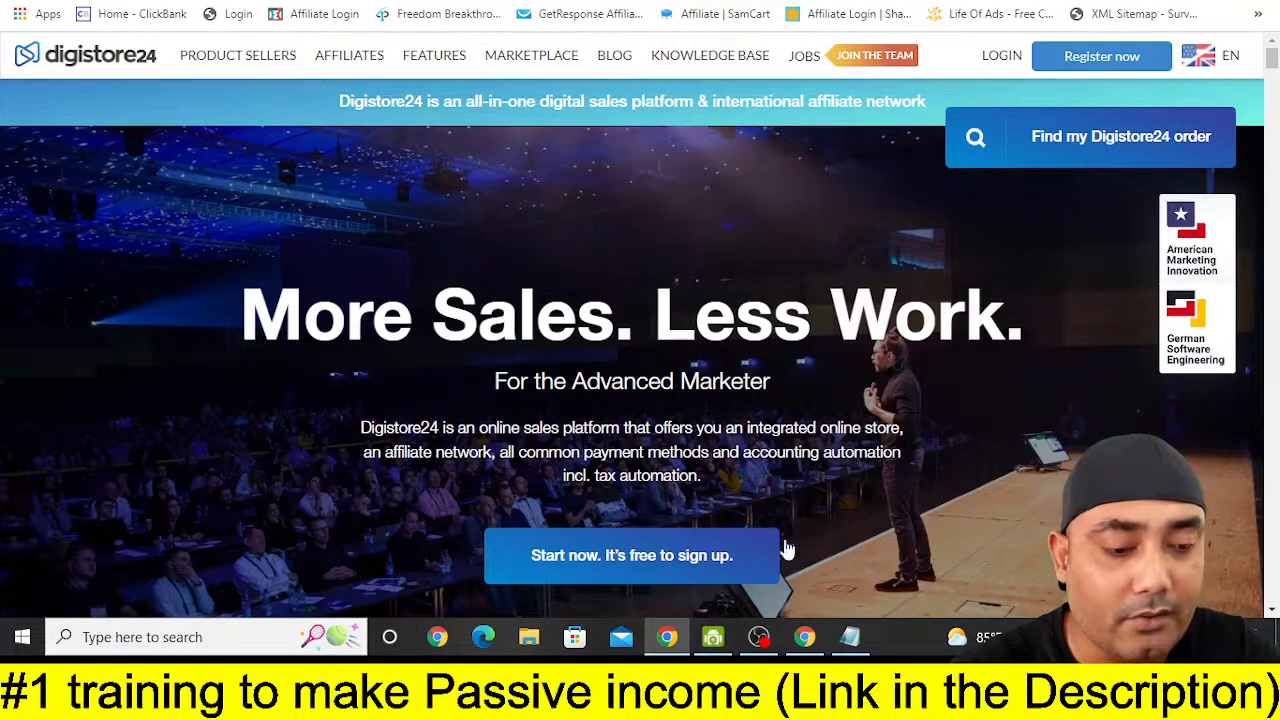
# - Switch to the Digistore24 marketplace and browse the Internetmarketing & E-Business listings down to the Million Dollar Replicator offer
pyautogui.click(805, 637)
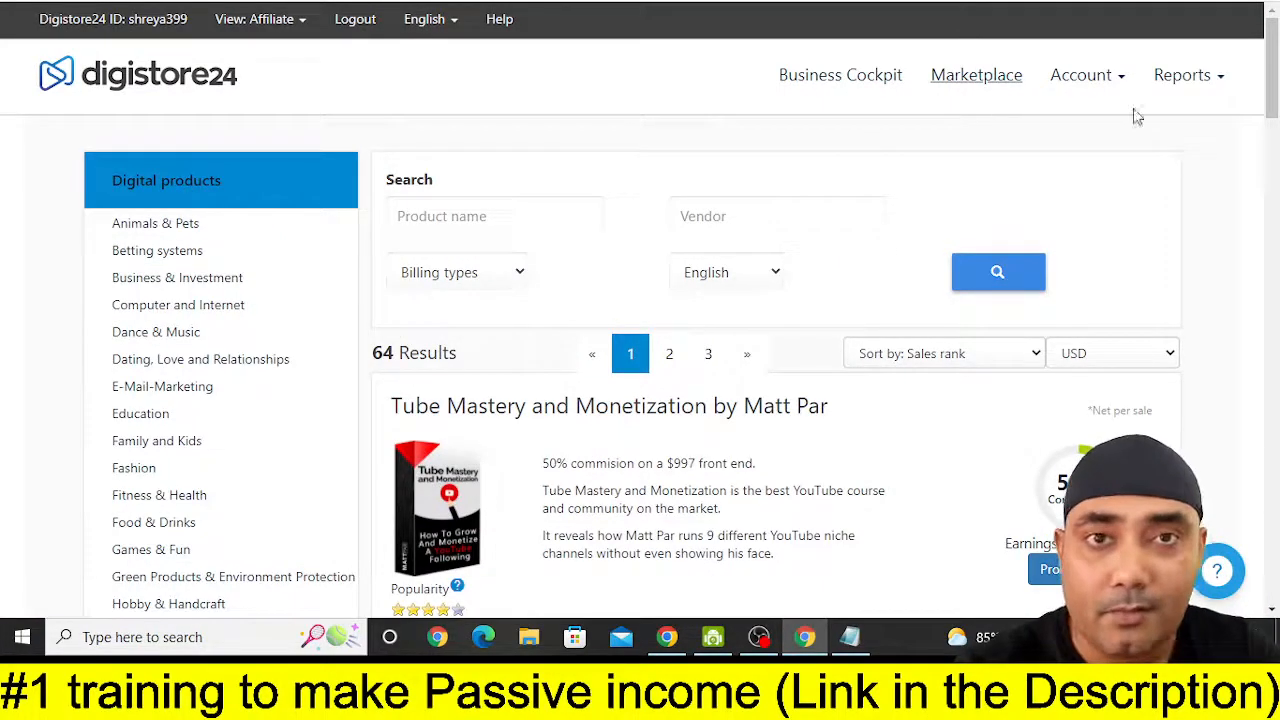
pyautogui.scroll(-1, 1146, 151)
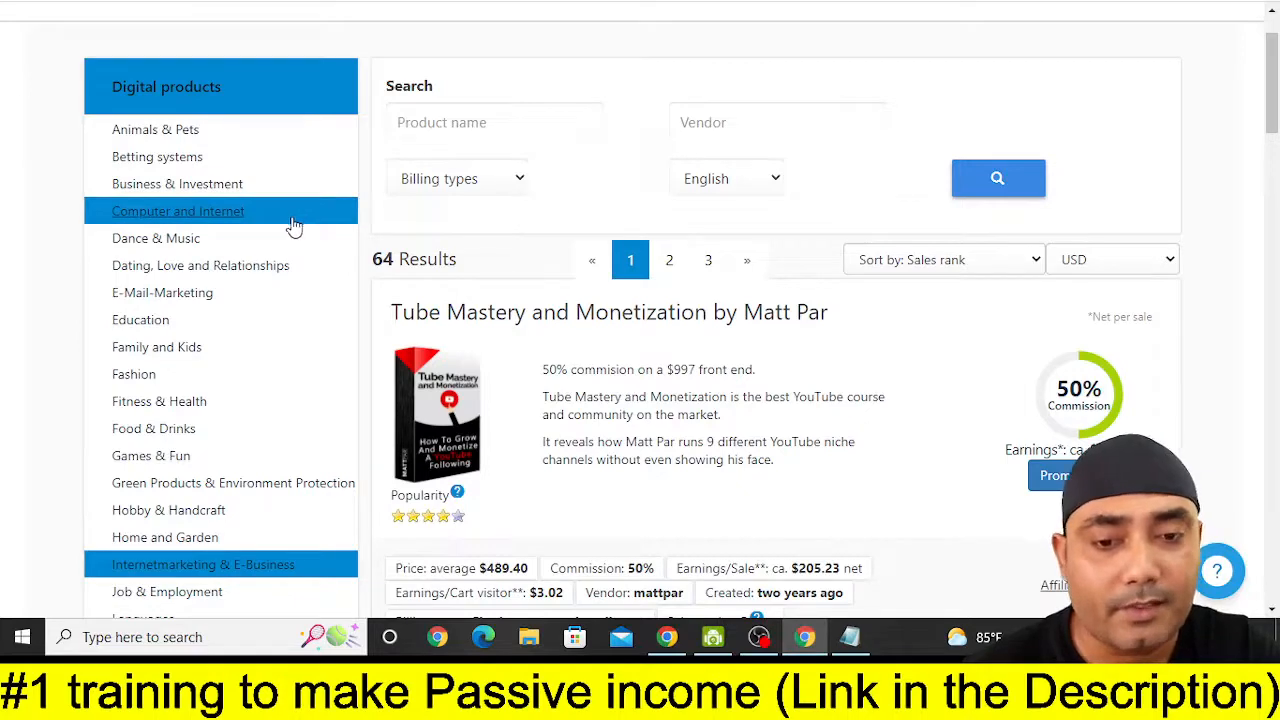
pyautogui.scroll(-2, 289, 226)
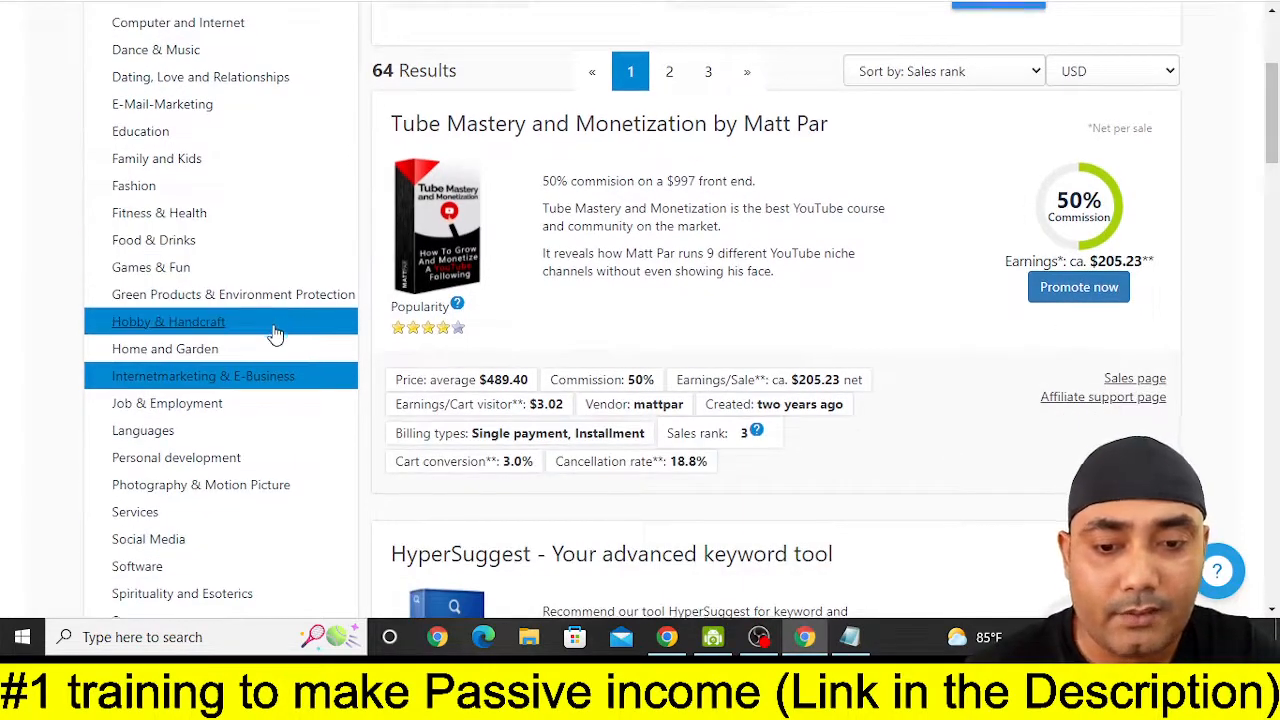
pyautogui.scroll(-1, 240, 318)
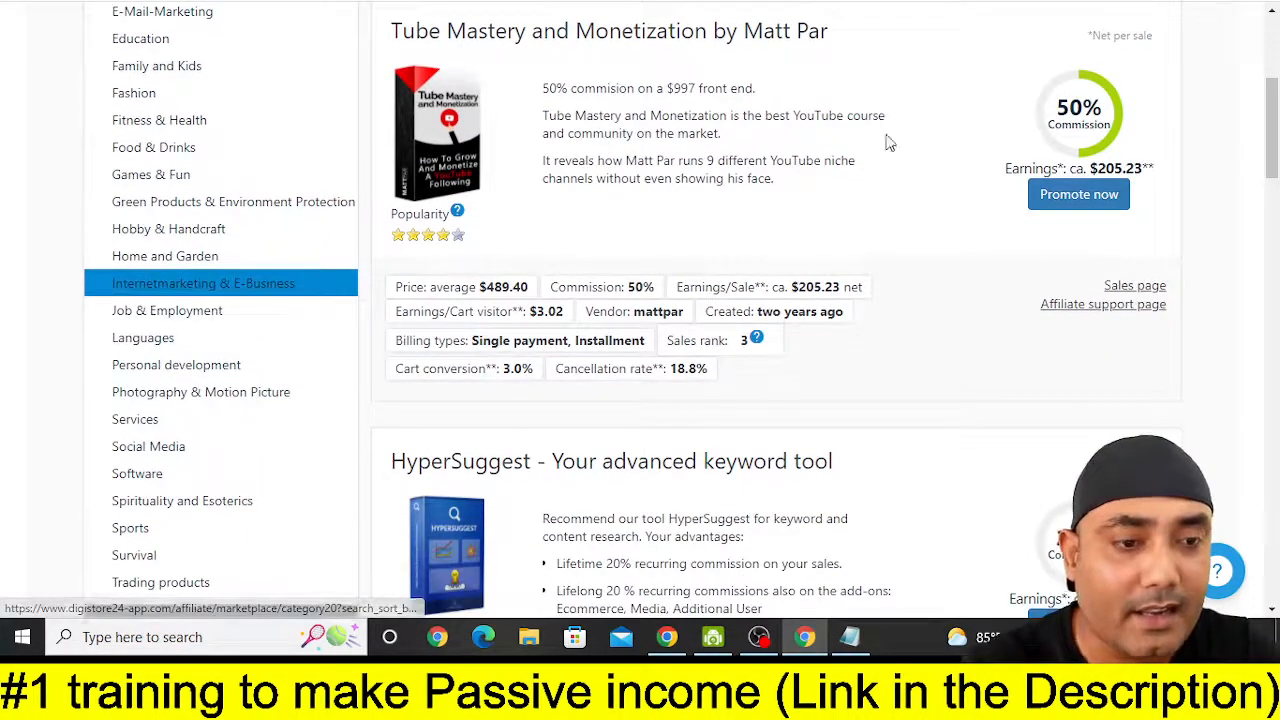
pyautogui.scroll(-1, 937, 198)
pyautogui.scroll(-6, 880, 195)
pyautogui.scroll(6, 815, 210)
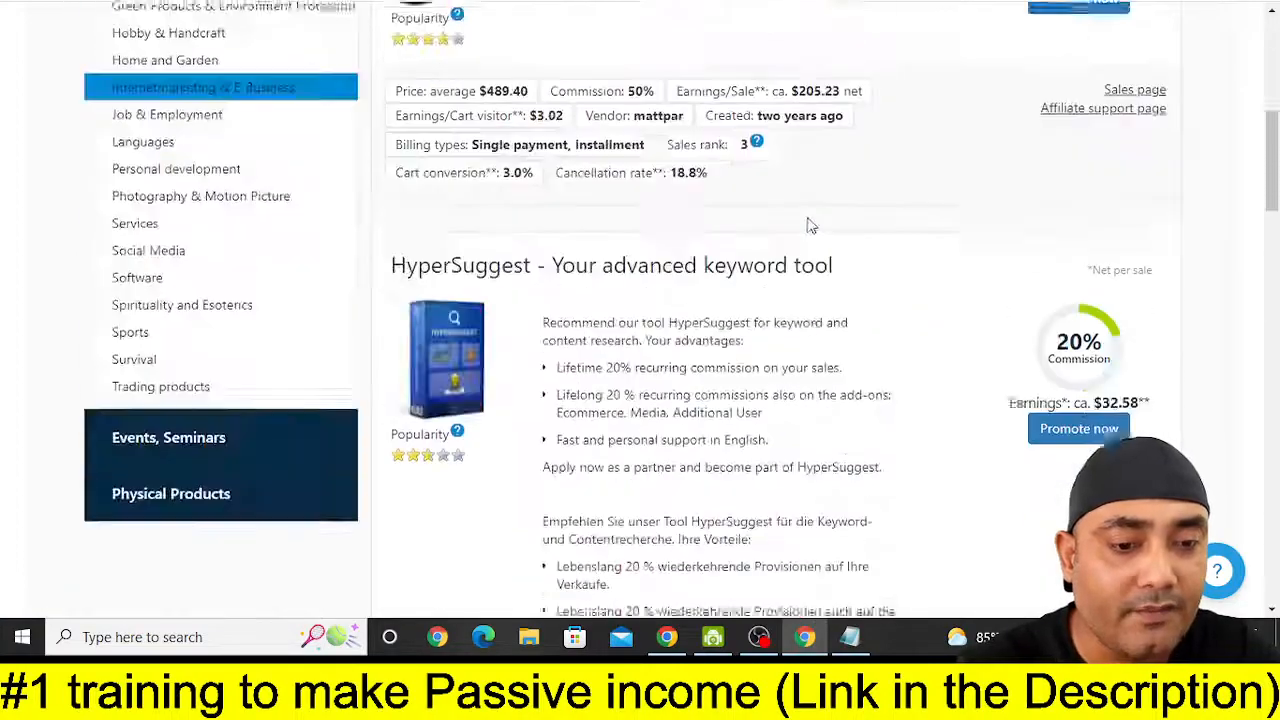
pyautogui.scroll(-7, 820, 215)
pyautogui.scroll(-9, 828, 205)
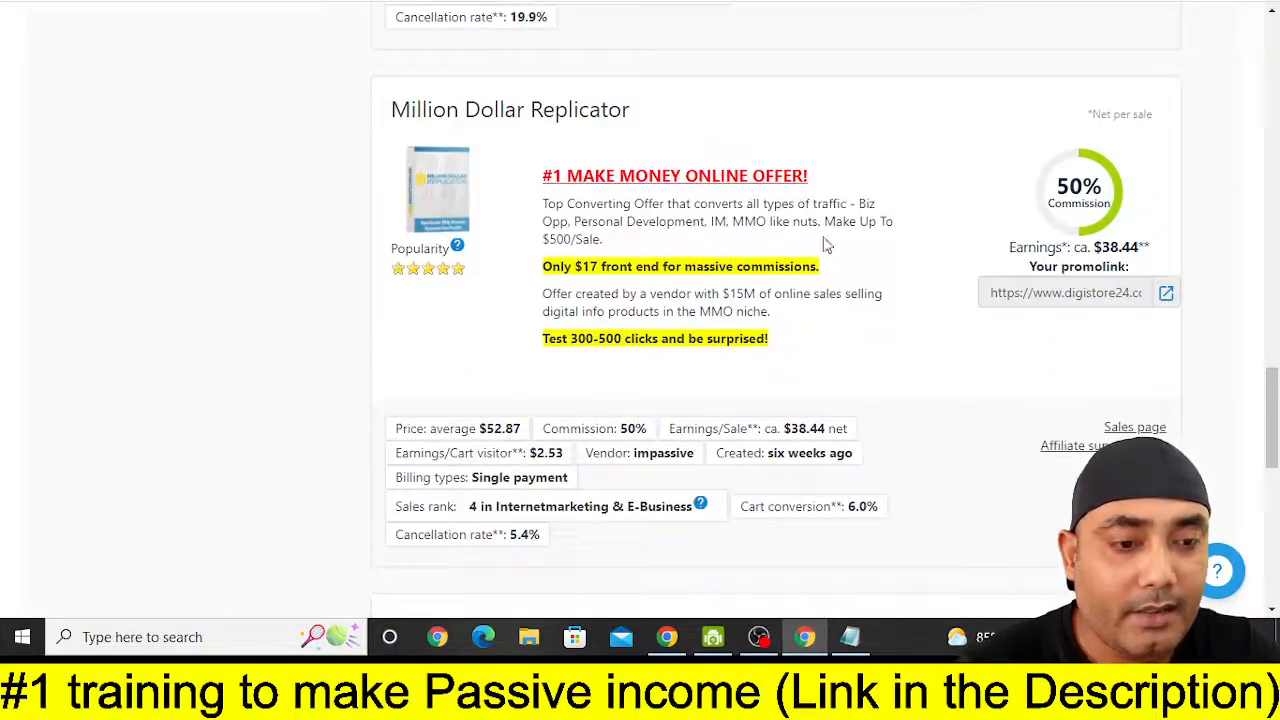
# - Copy the affiliate promolink of the Million Dollar Replicator offer
pyautogui.click(1072, 300)
pyautogui.rightClick(1072, 303)
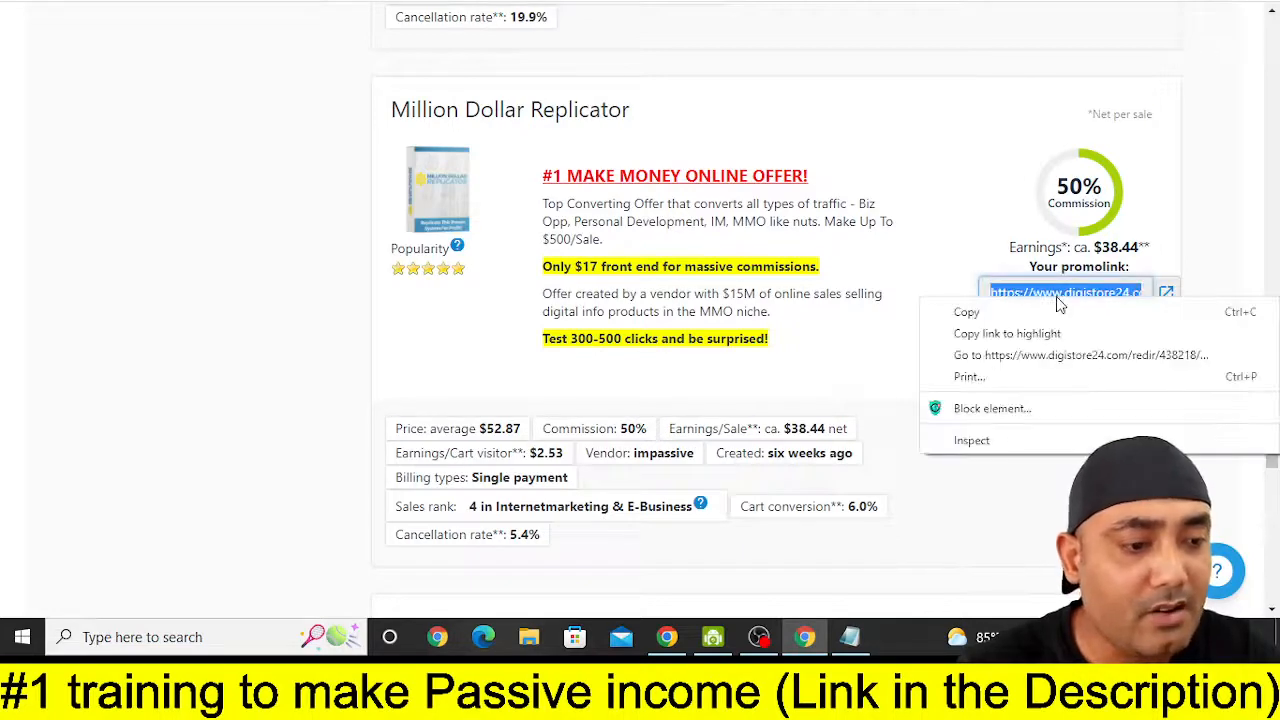
pyautogui.click(994, 308)
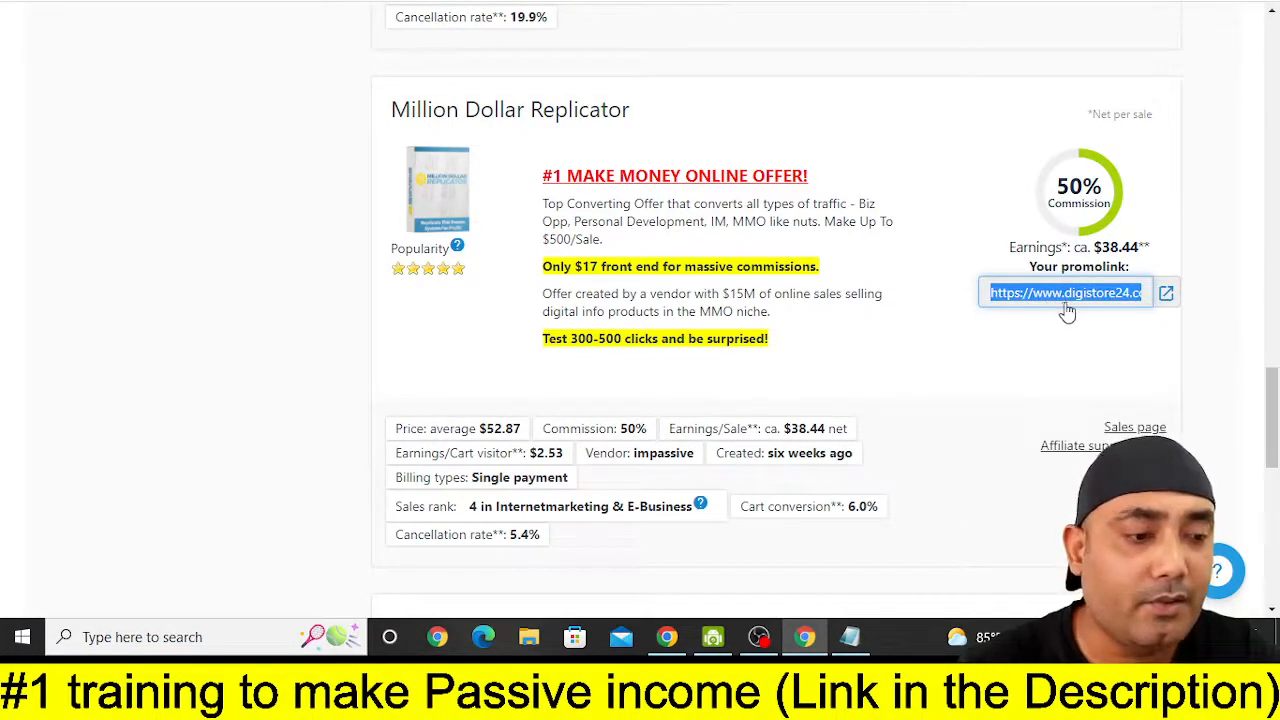
# - Switch to Bitly and create a bit.ly short link with the copied promolink as the long URL
pyautogui.click(430, 1)
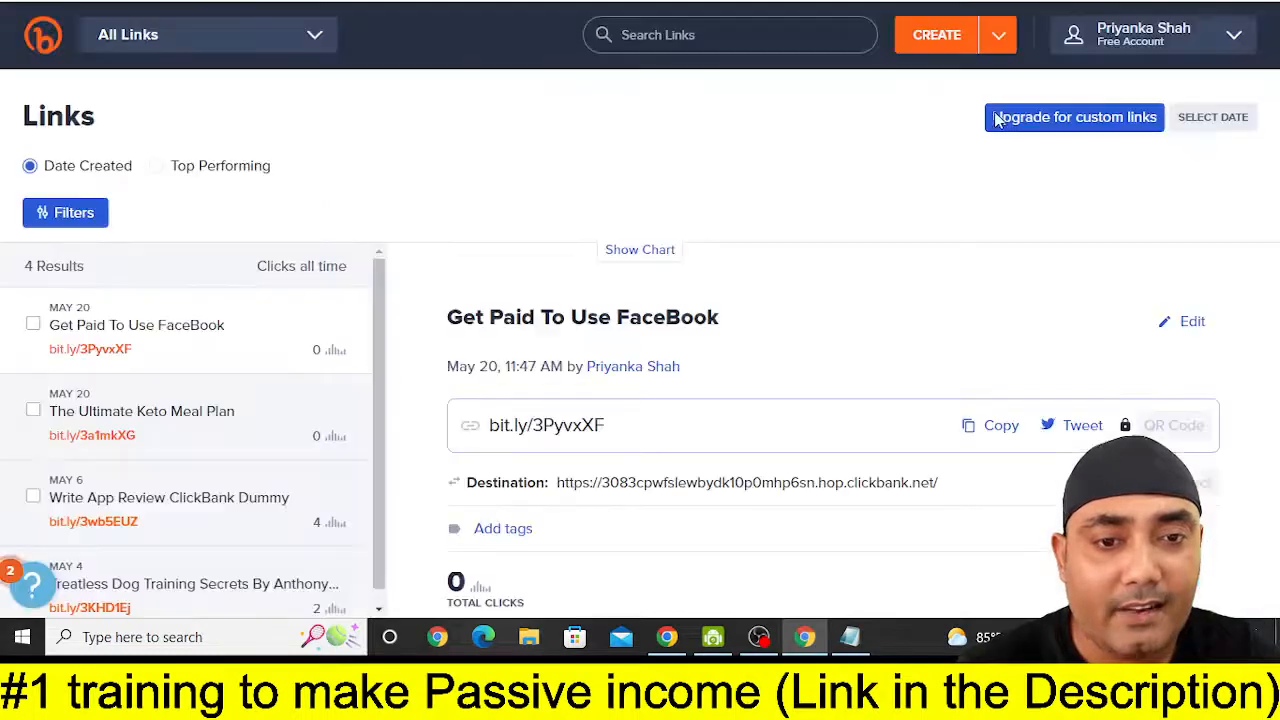
pyautogui.click(948, 42)
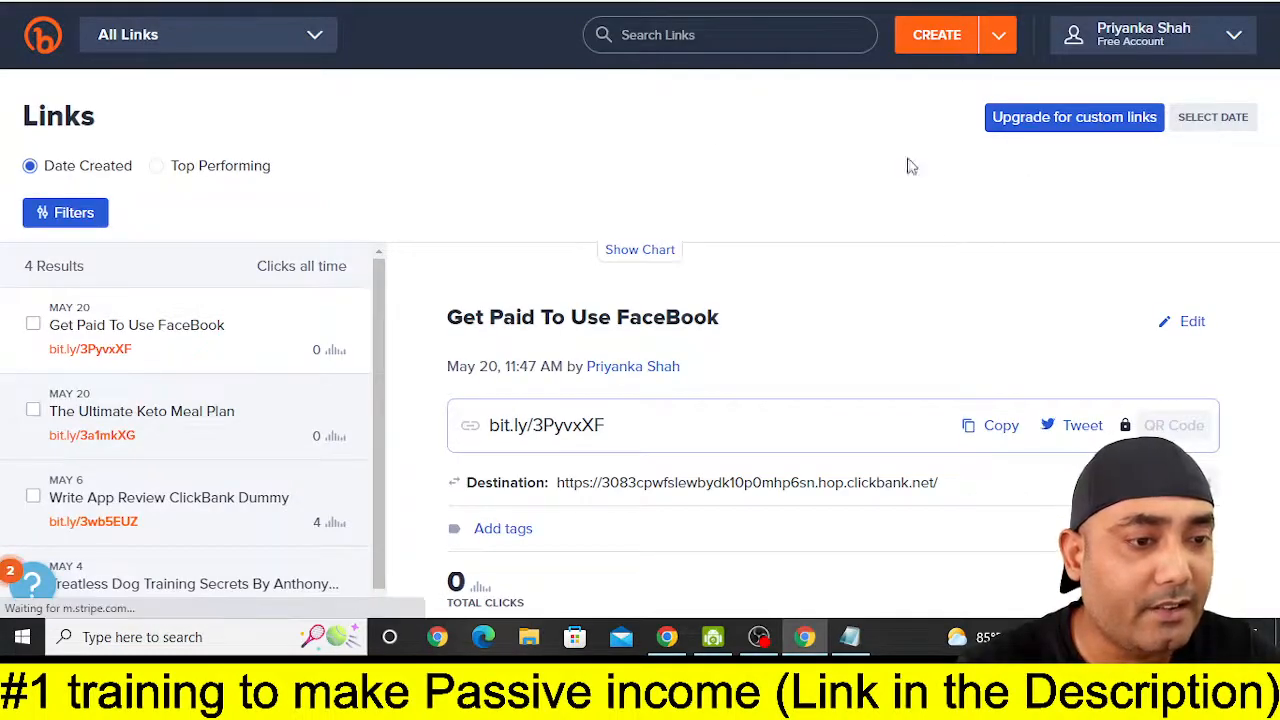
pyautogui.click(1130, 186)
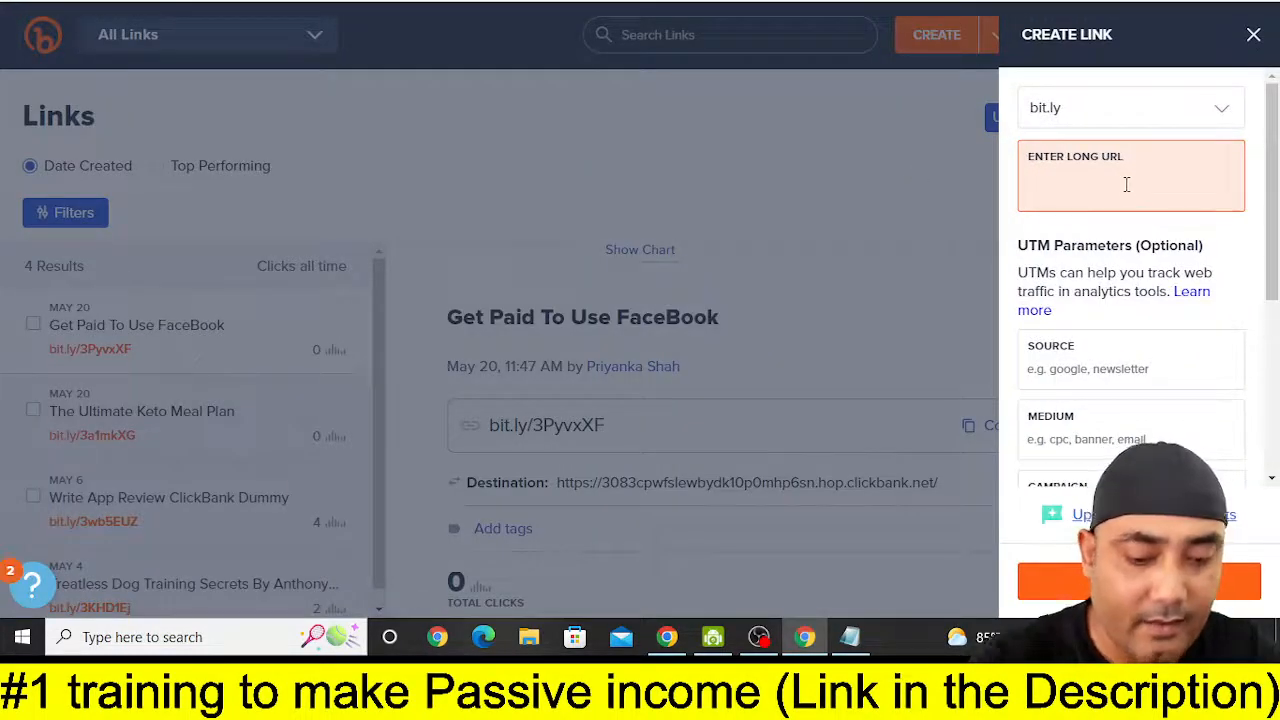
pyautogui.hotkey('ctrl', 'v')
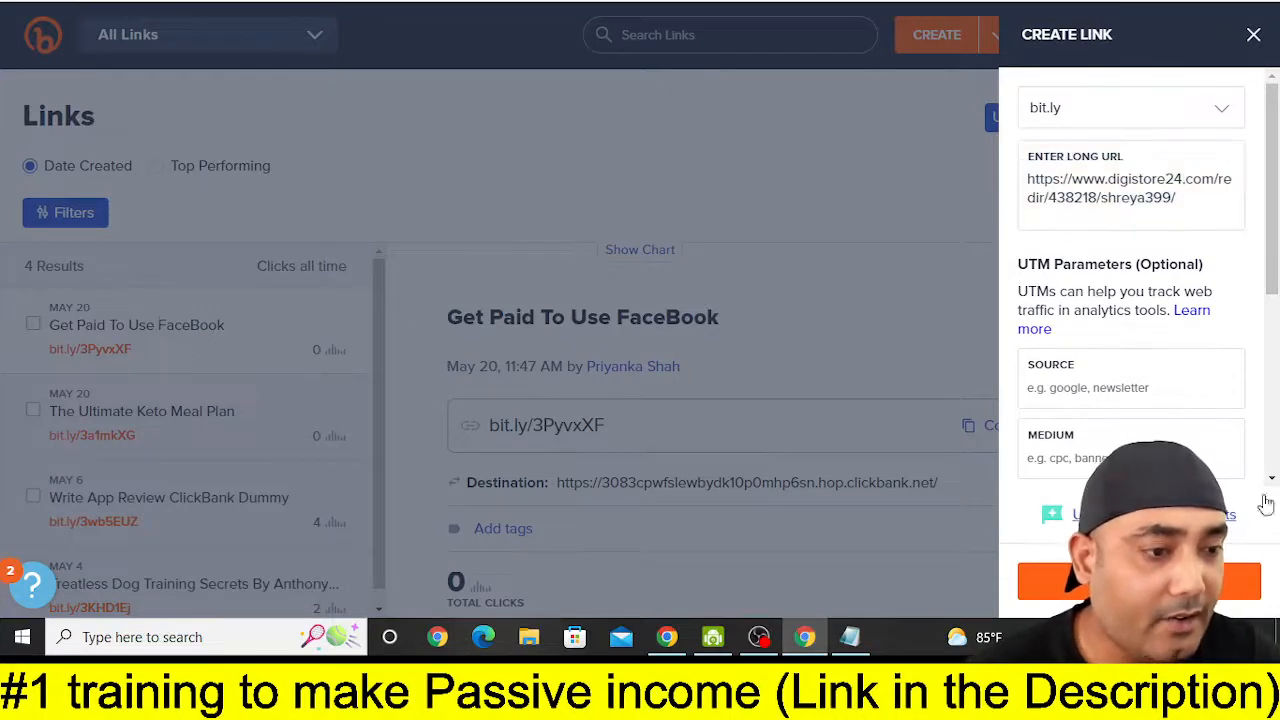
pyautogui.click(1138, 581)
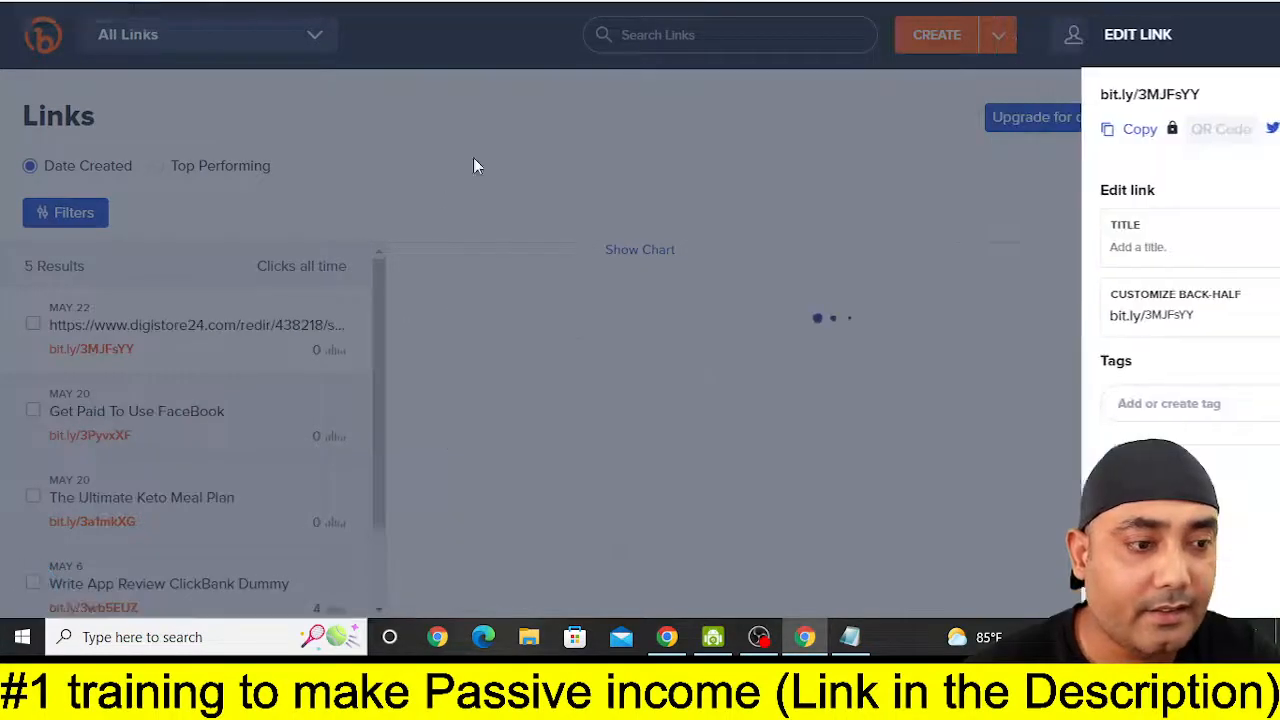
# - Return to Digistore24 and copy the headline "#1 MAKE MONEY ONLINE OFFER!" from the Million Dollar Replicator description
pyautogui.click(130, 2)
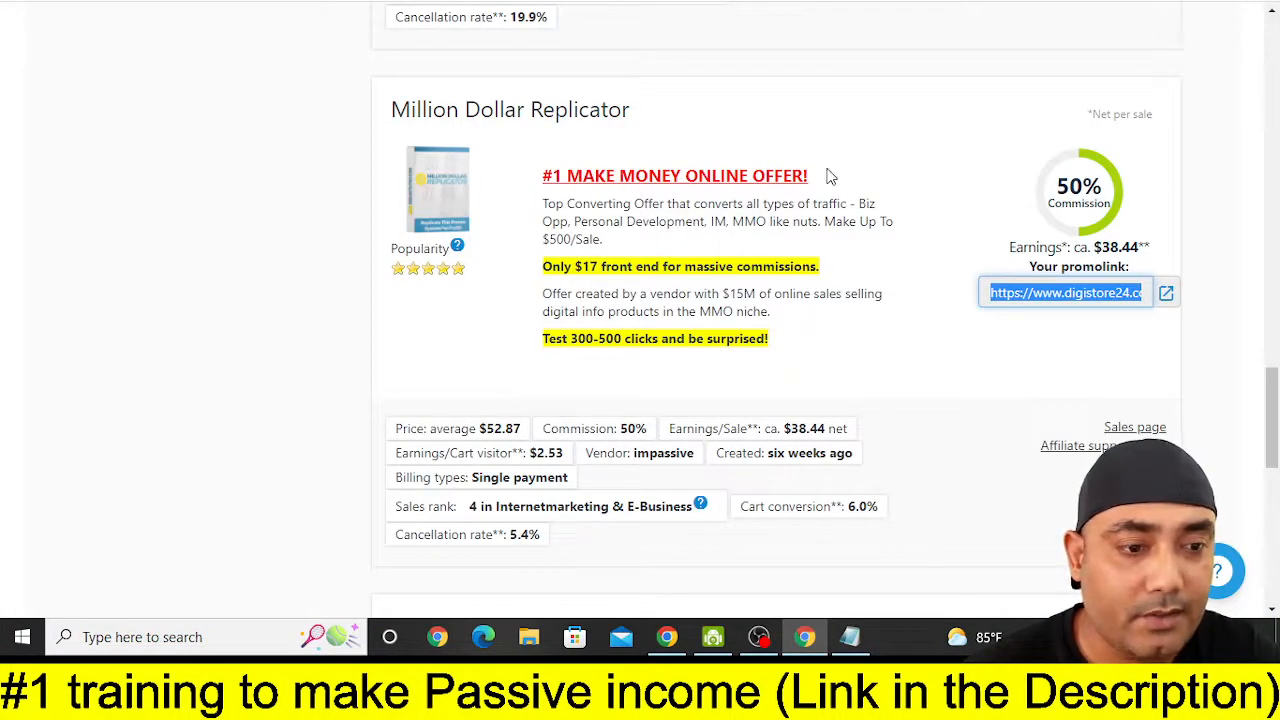
pyautogui.moveTo(826, 176); pyautogui.dragTo(540, 178)
pyautogui.rightClick(540, 178)
pyautogui.click(630, 190)
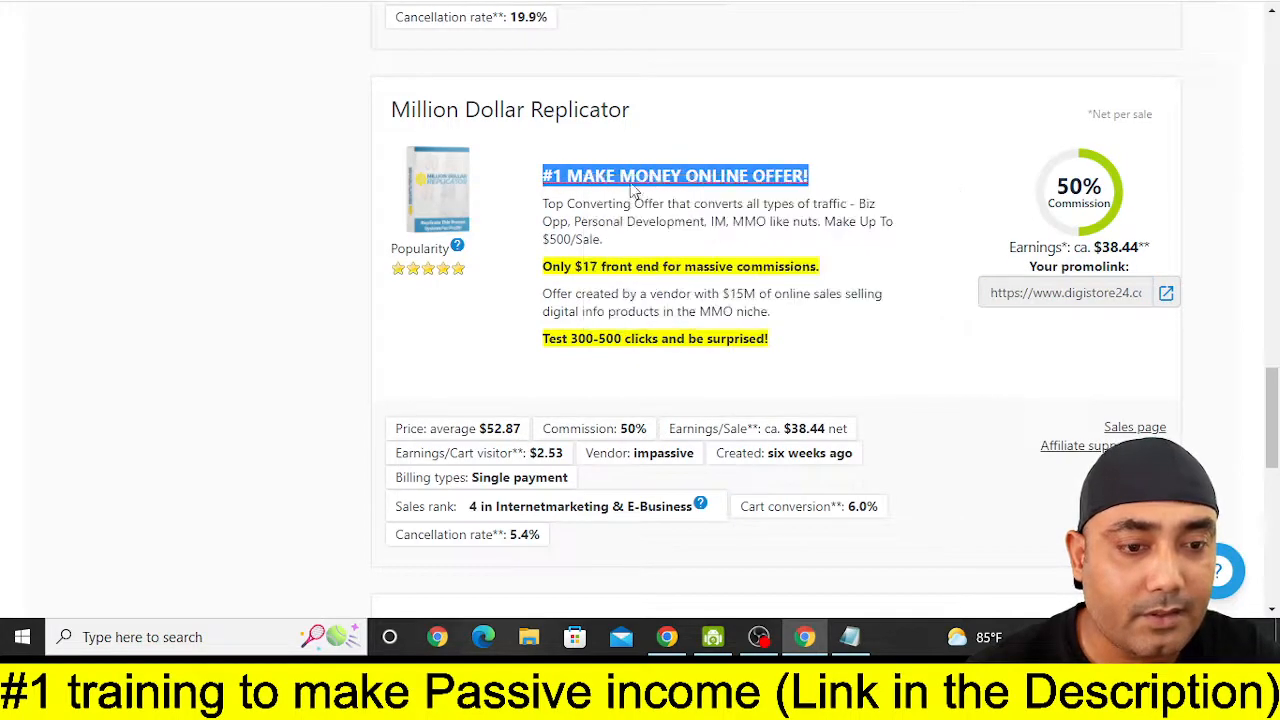
# - In Bitly, save the new short link with the title "#1 MAKE MONEY ONLINE OFFER!" and copy its short URL
pyautogui.hotkey('ctrl', 'Tab')
pyautogui.click(1096, 246)
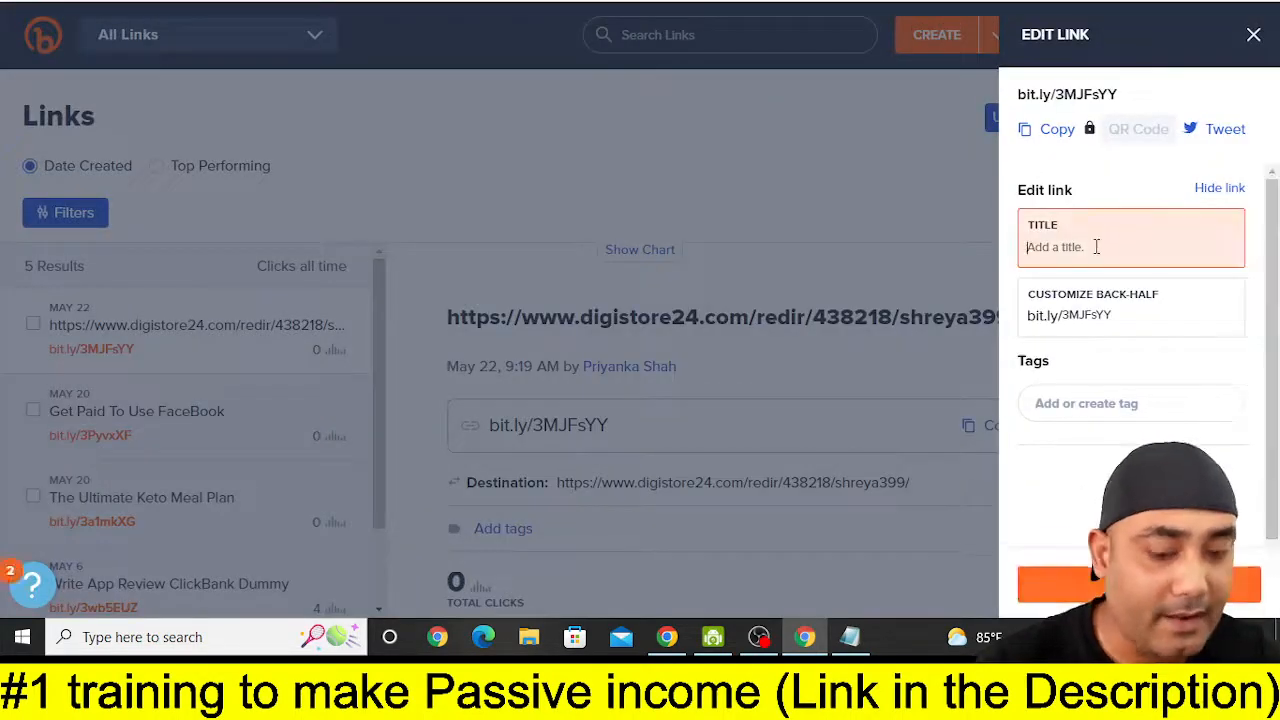
pyautogui.hotkey('ctrl', 'v')
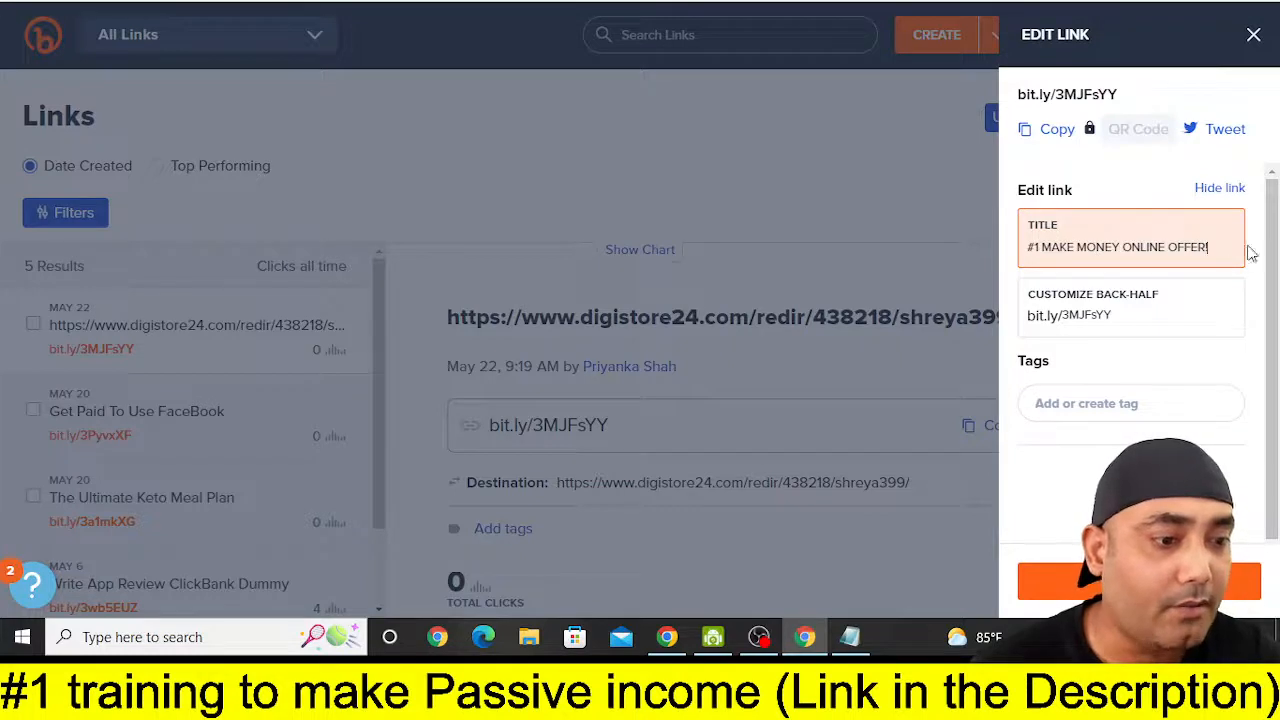
pyautogui.click(1139, 581)
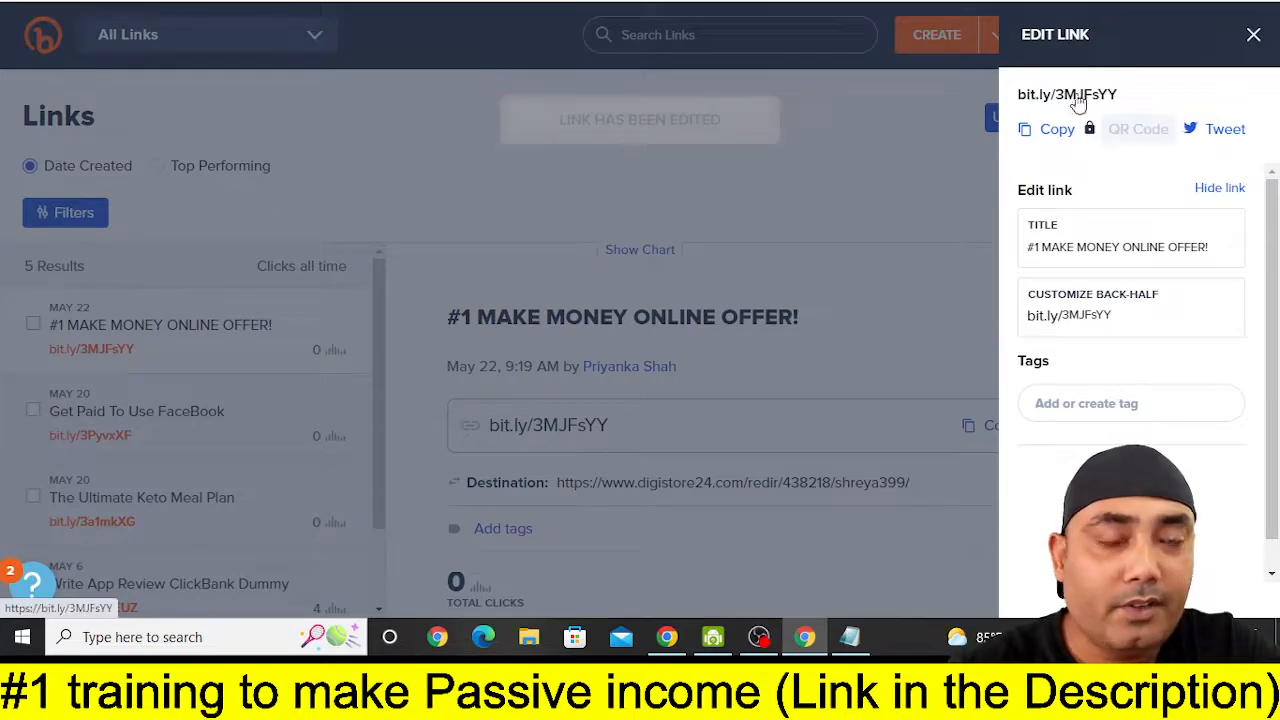
pyautogui.click(1252, 36)
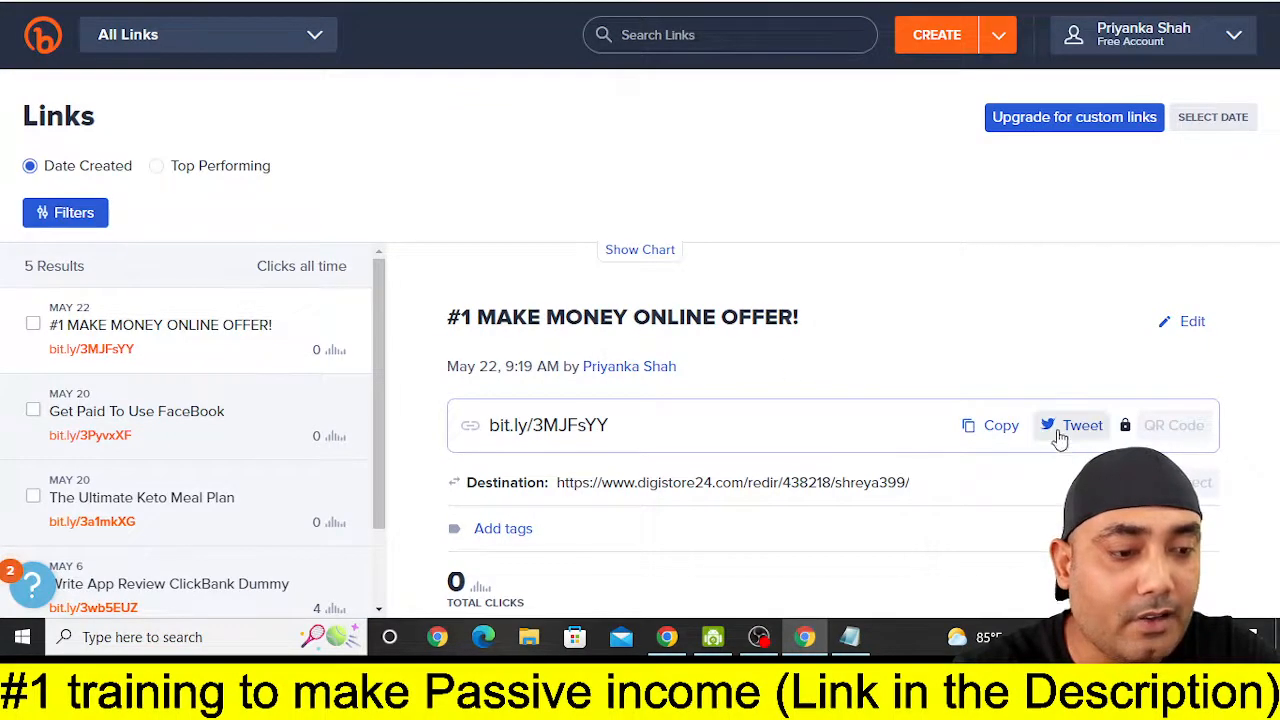
pyautogui.click(990, 427)
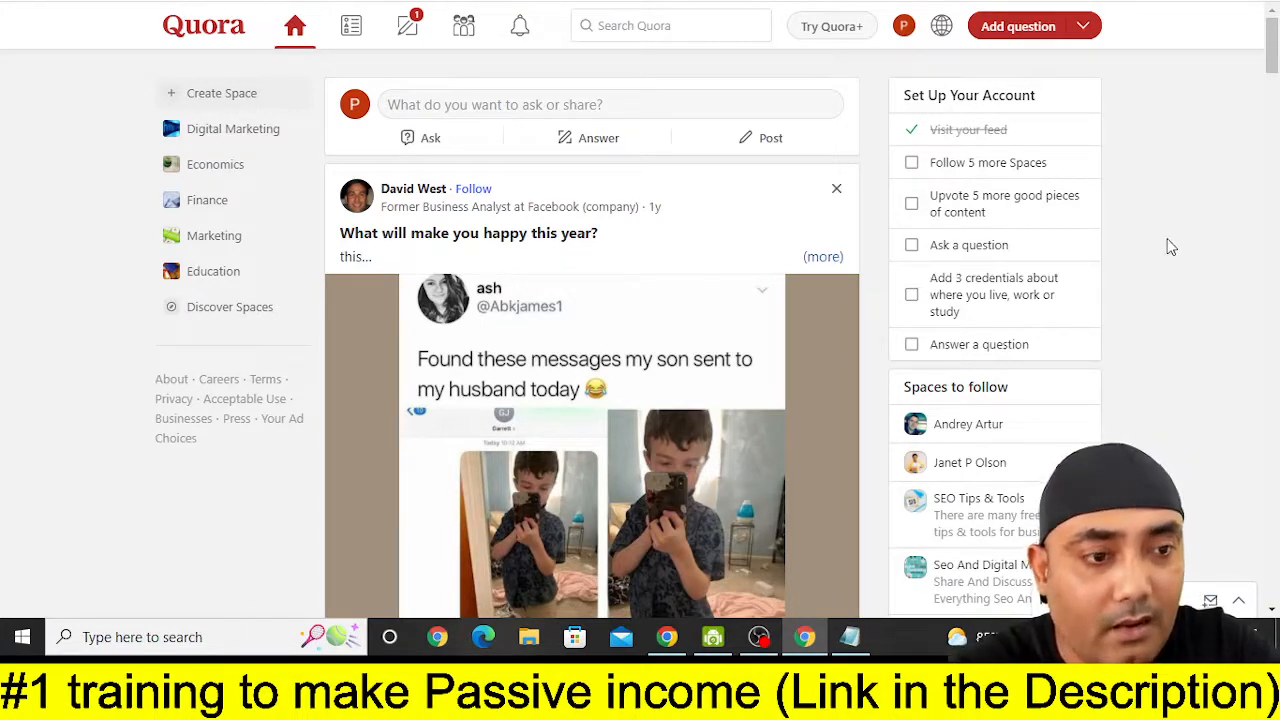
pyautogui.click(641, 26)
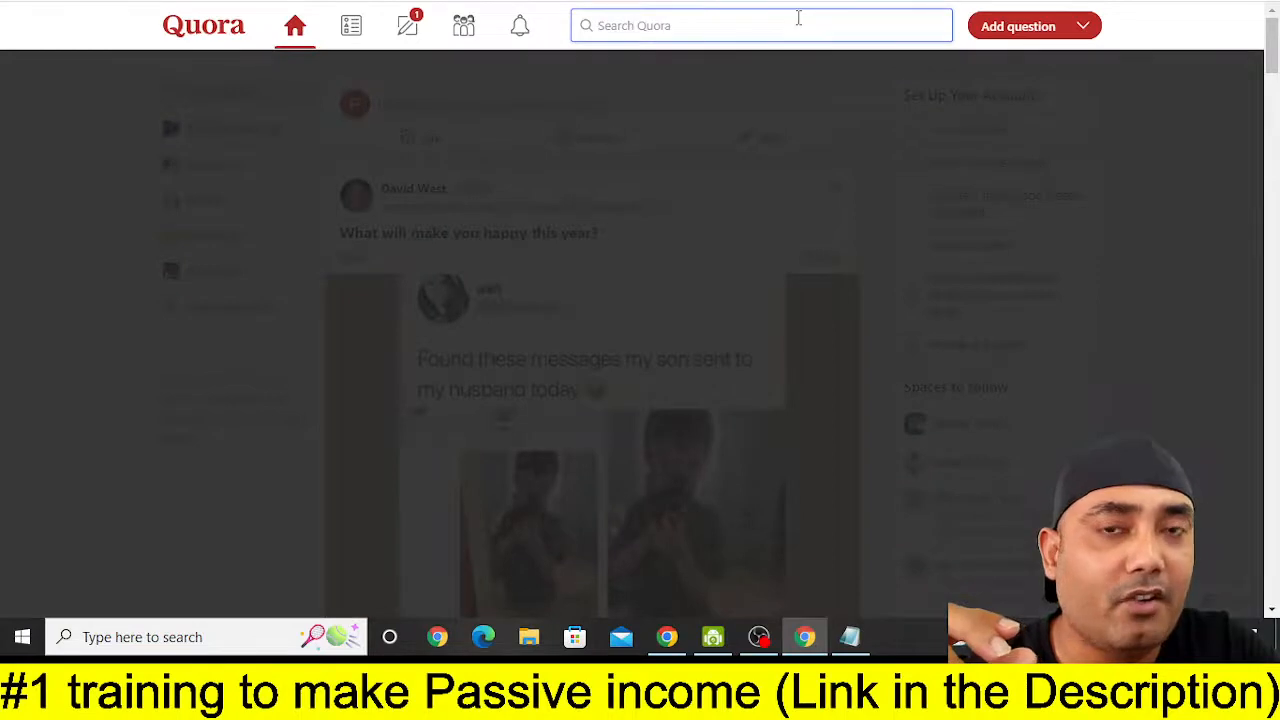
pyautogui.click(815, 163)
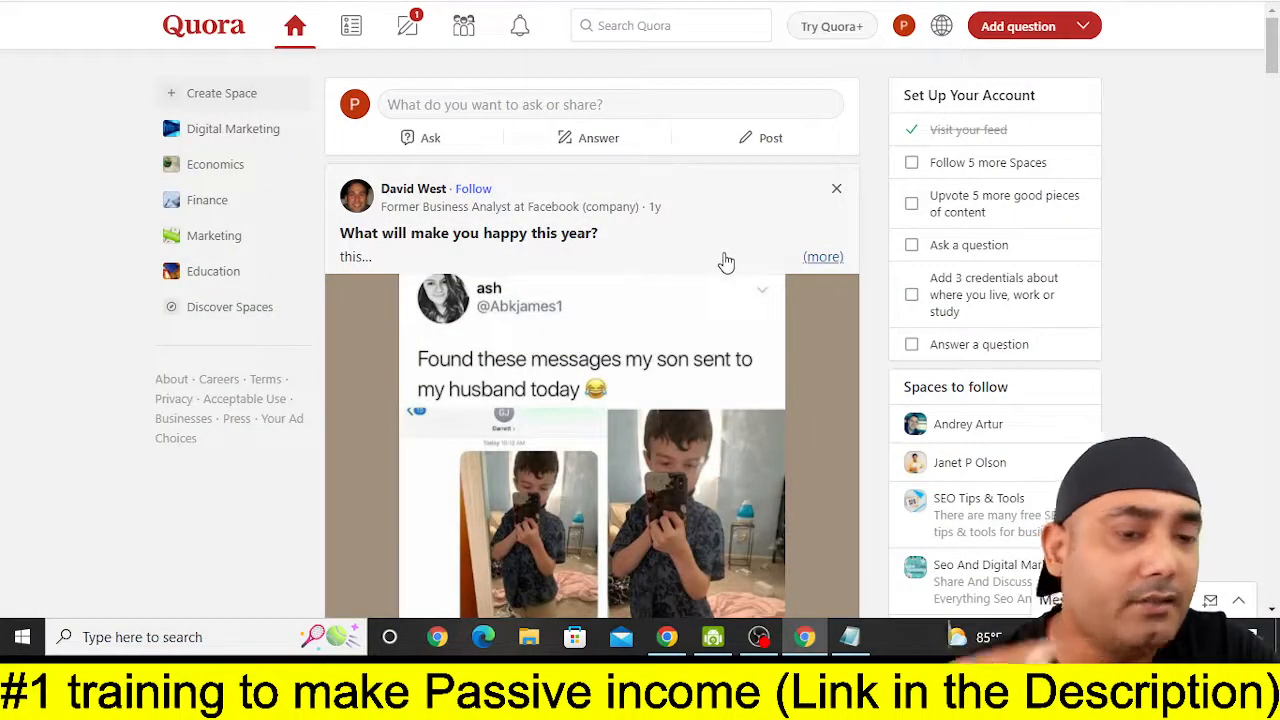
pyautogui.click(671, 32)
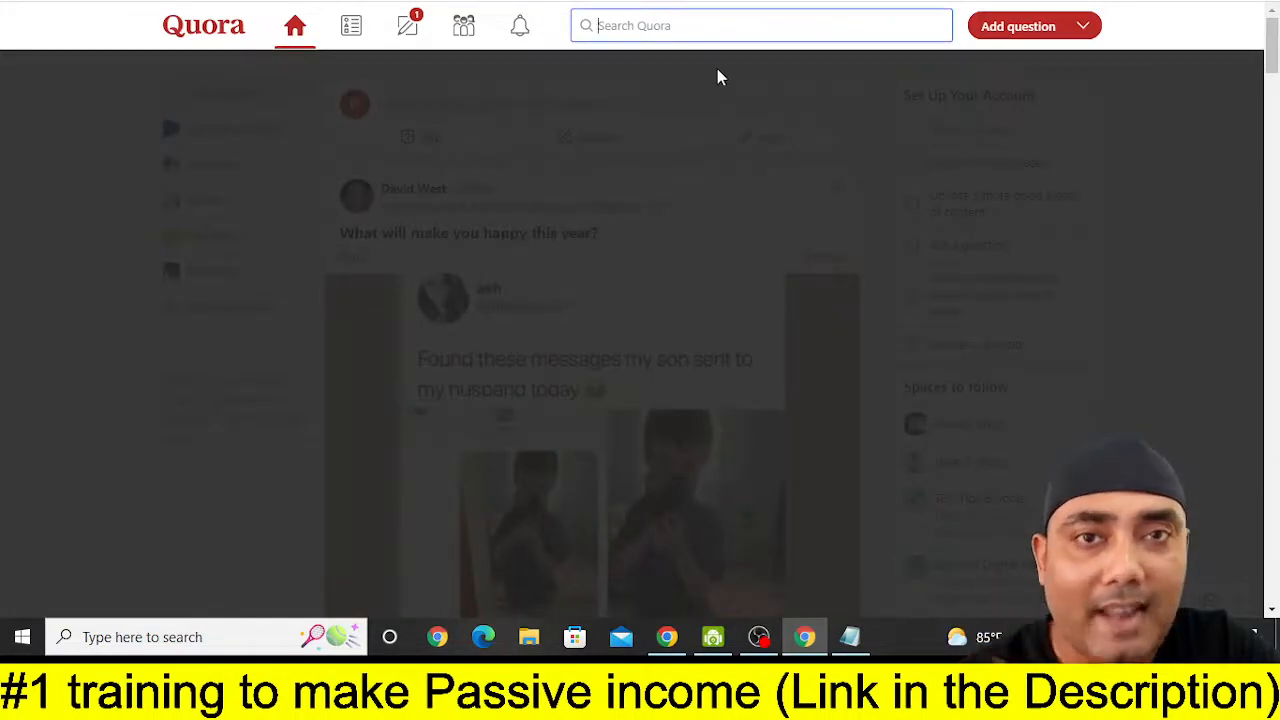
pyautogui.click(797, 112)
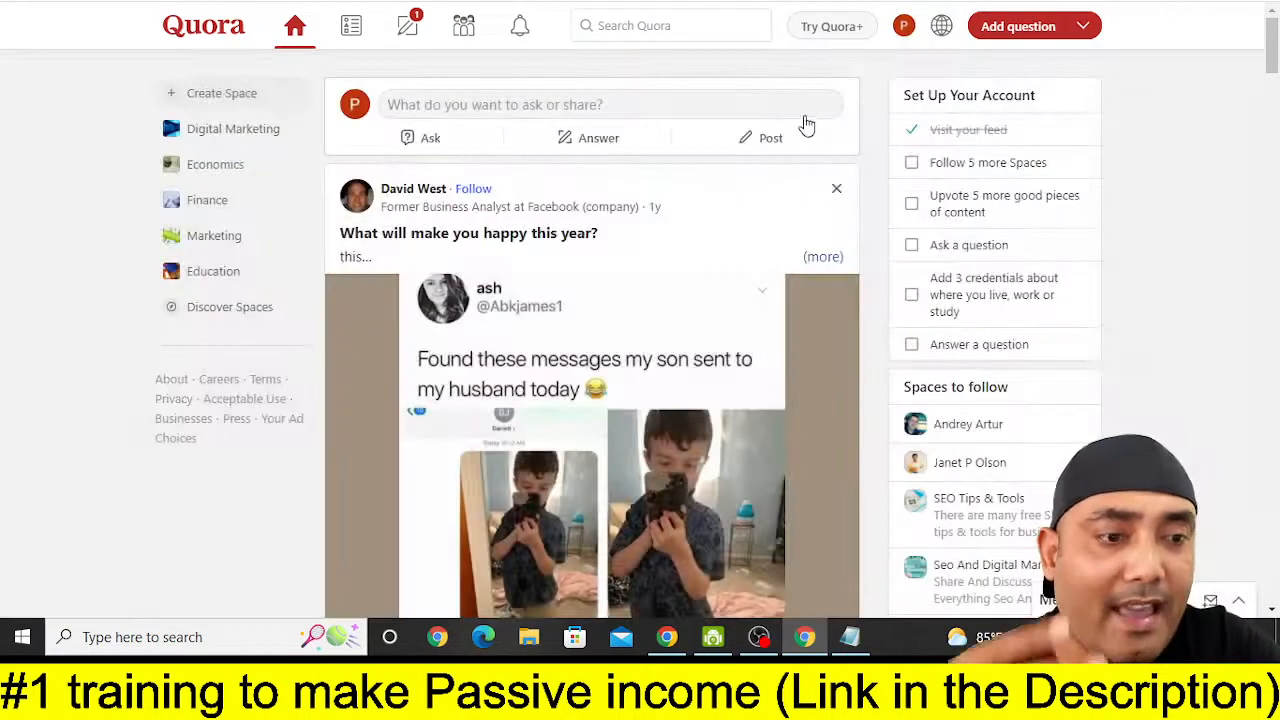
# - Open Quora's Ads Manager from the account and look over the campaign overview
pyautogui.click(905, 30)
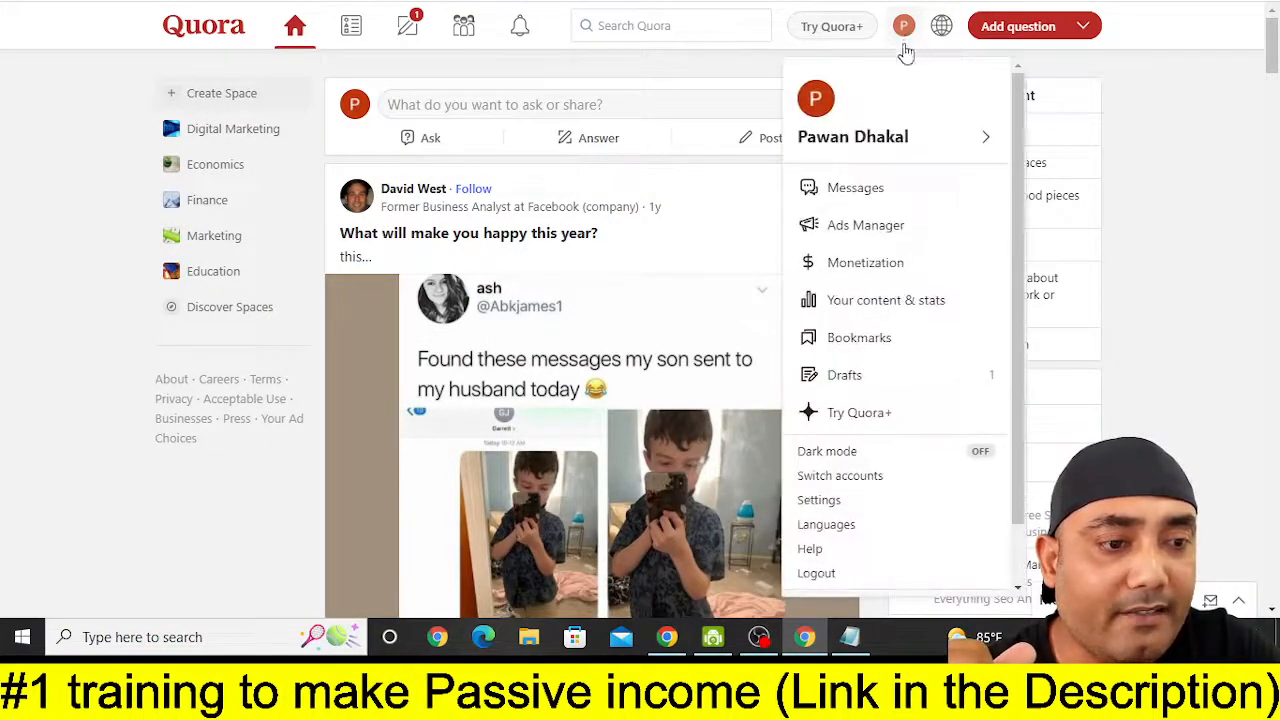
pyautogui.click(908, 233)
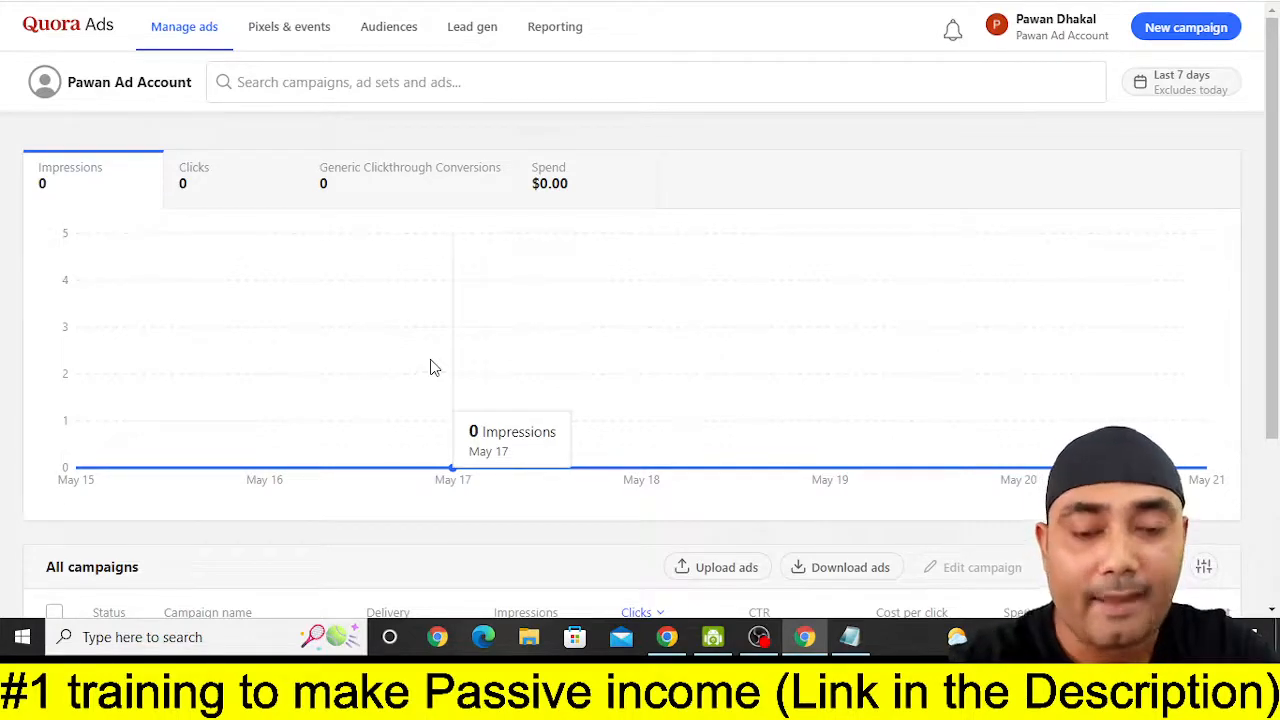
pyautogui.scroll(-3, 409, 391)
pyautogui.scroll(3, 409, 391)
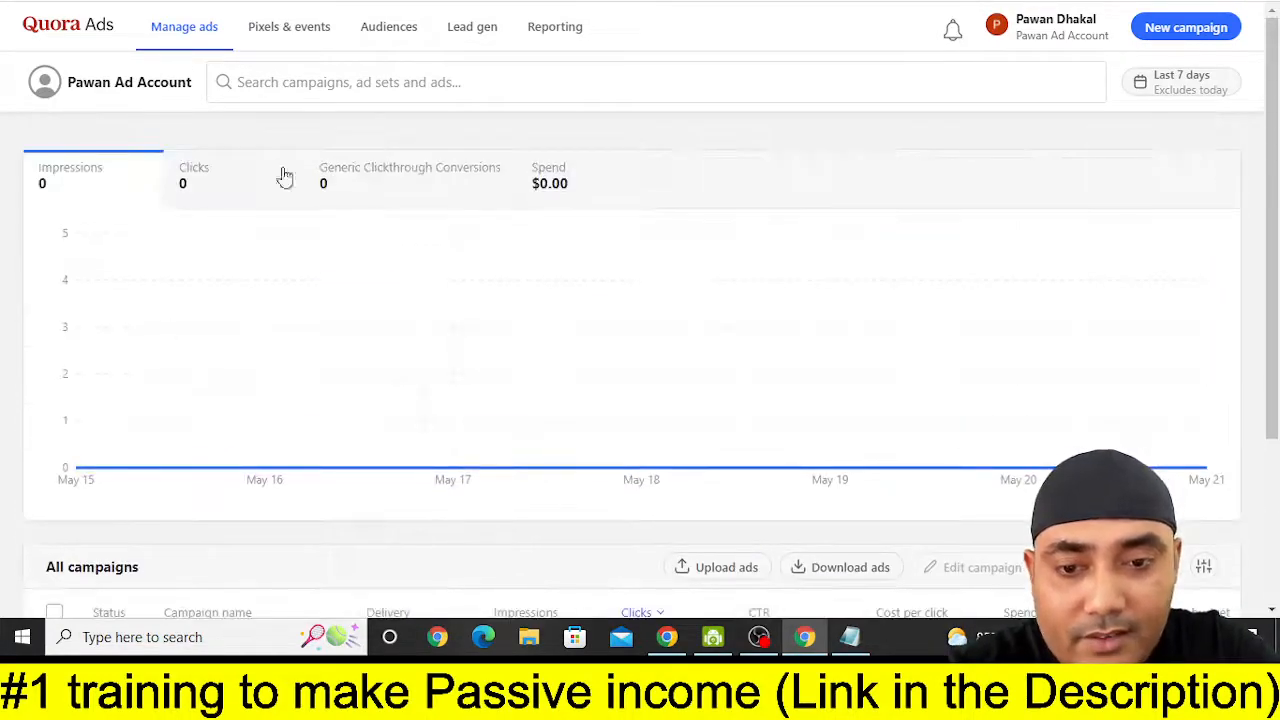
pyautogui.scroll(-1, 453, 375)
pyautogui.scroll(1, 906, 160)
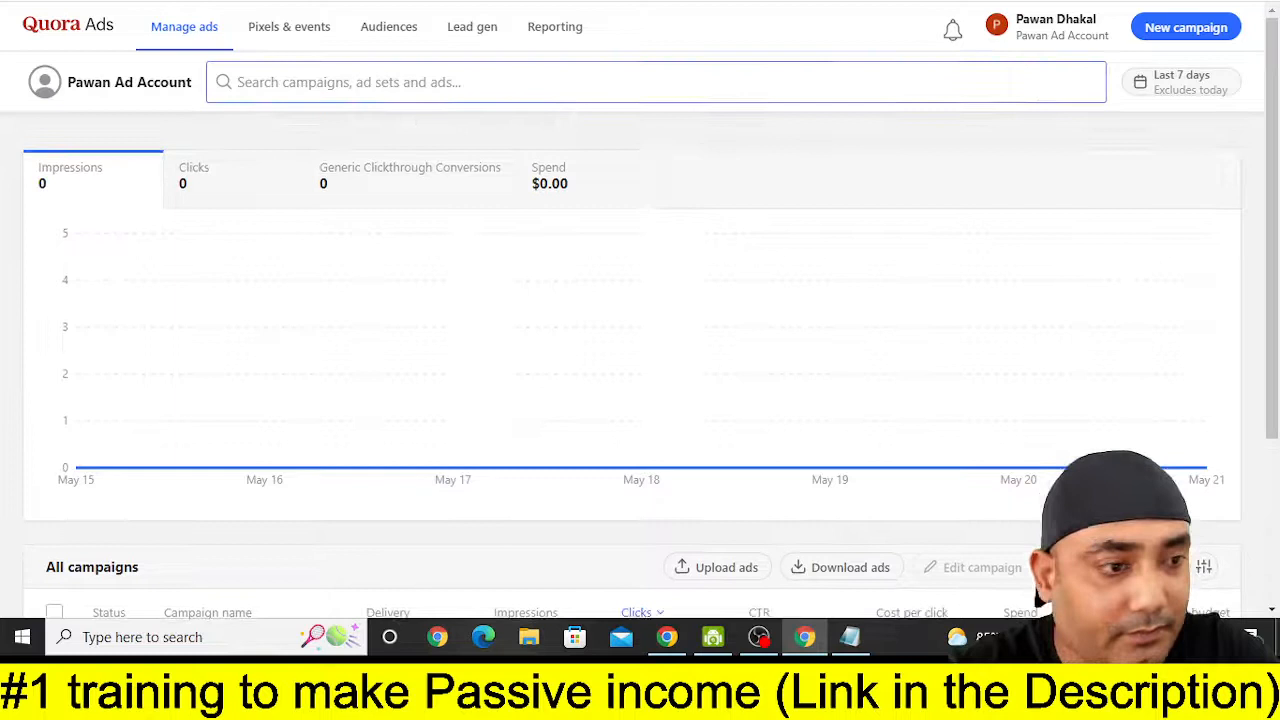
# - Start a new Quora ad campaign and enter "a" as the campaign name
pyautogui.click(1210, 33)
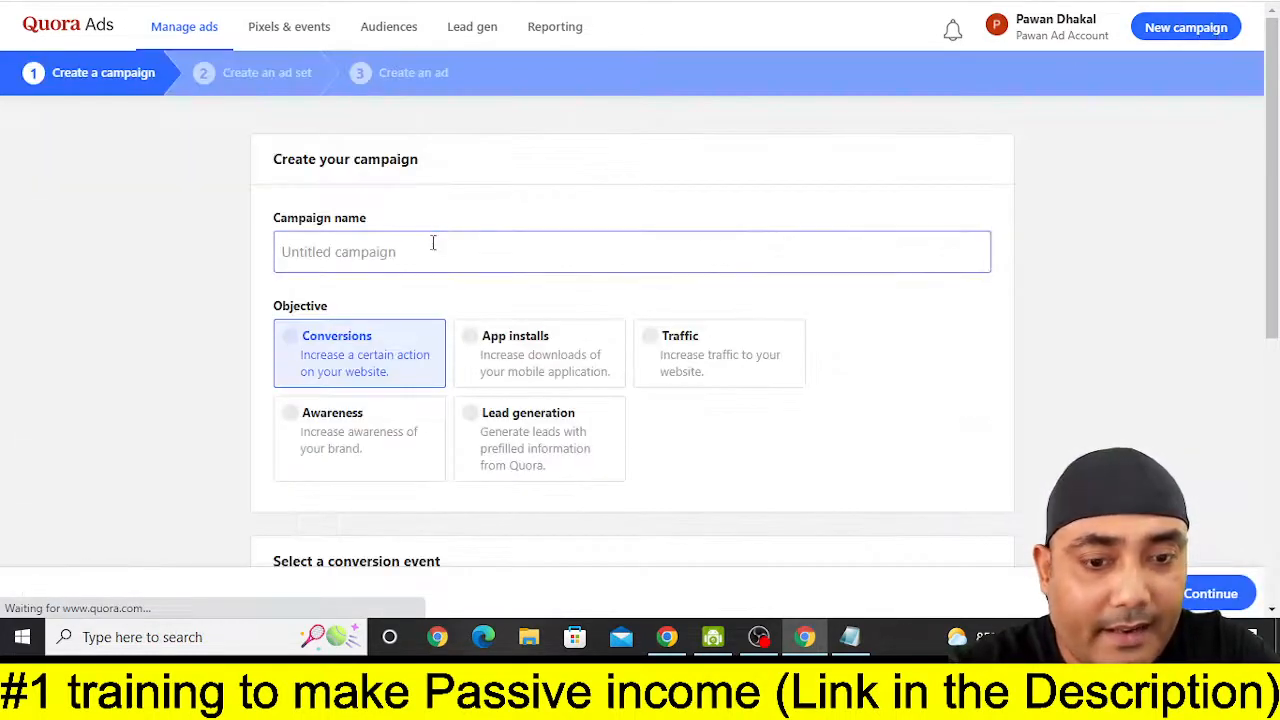
pyautogui.click(433, 252)
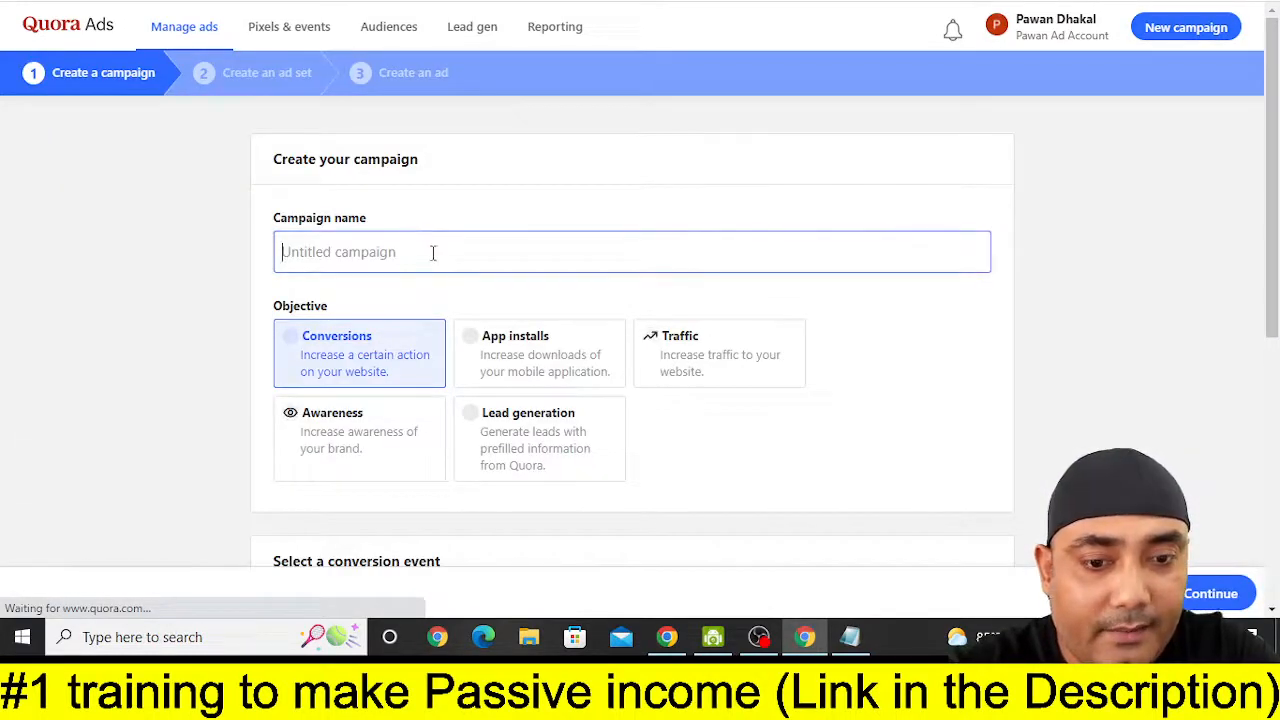
pyautogui.write('a')
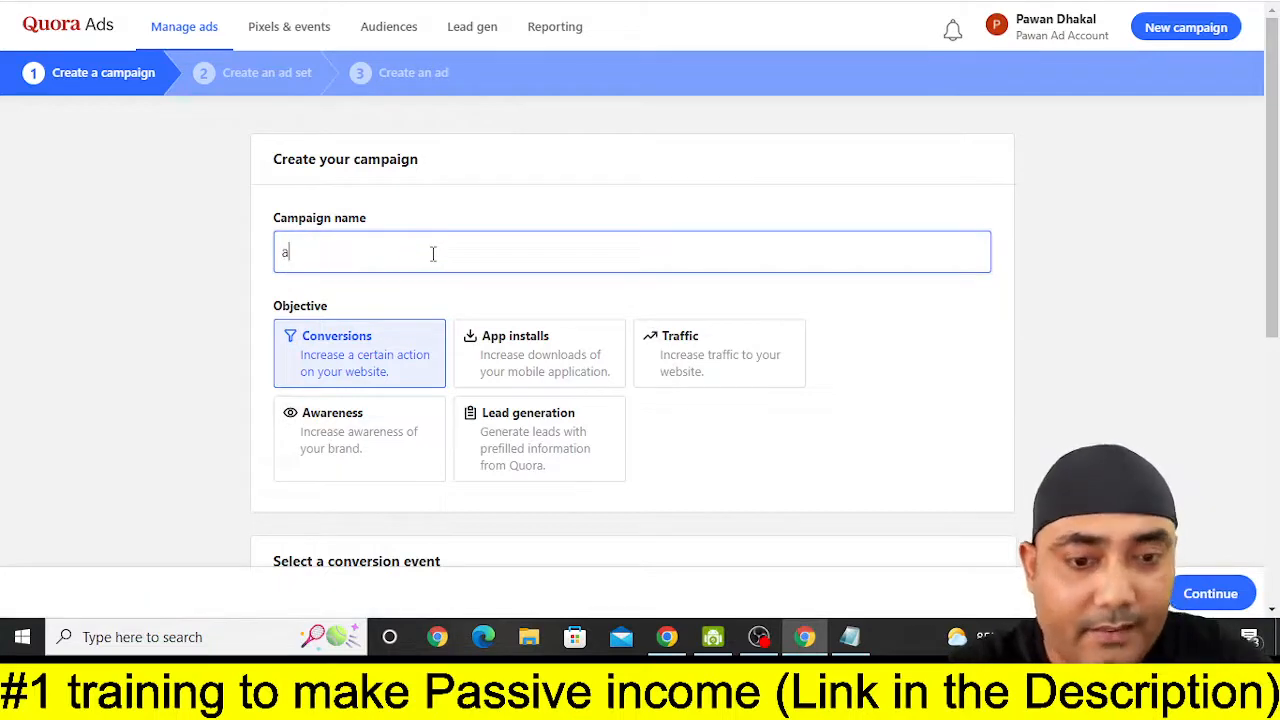
# - Review the campaign's objective, budget and schedule settings and the list of available conversion events
pyautogui.scroll(-2, 433, 290)
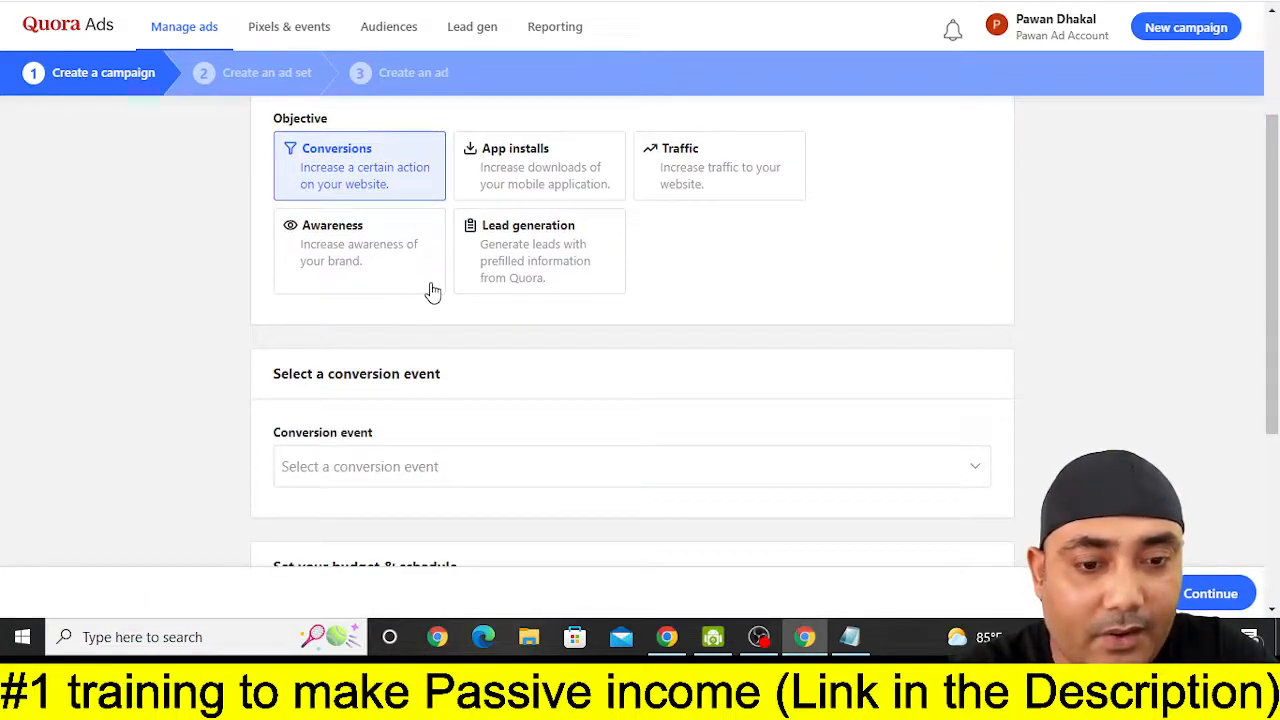
pyautogui.scroll(-3, 432, 291)
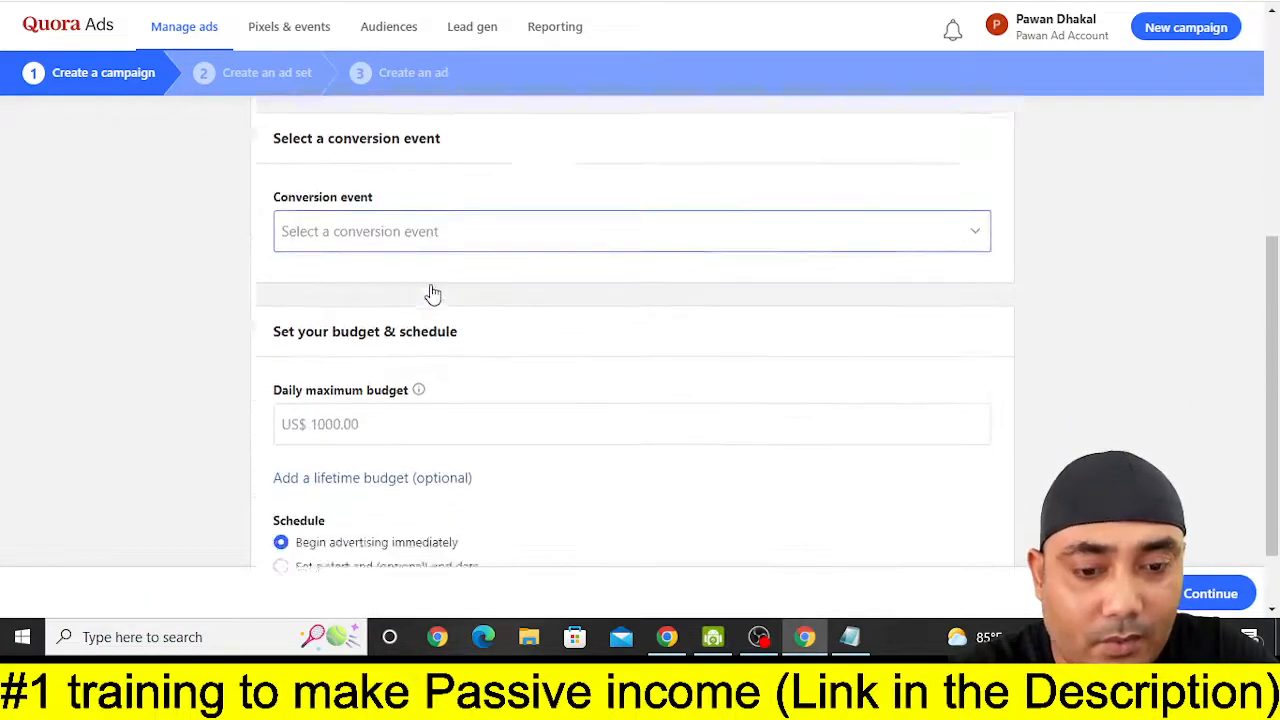
pyautogui.click(519, 190)
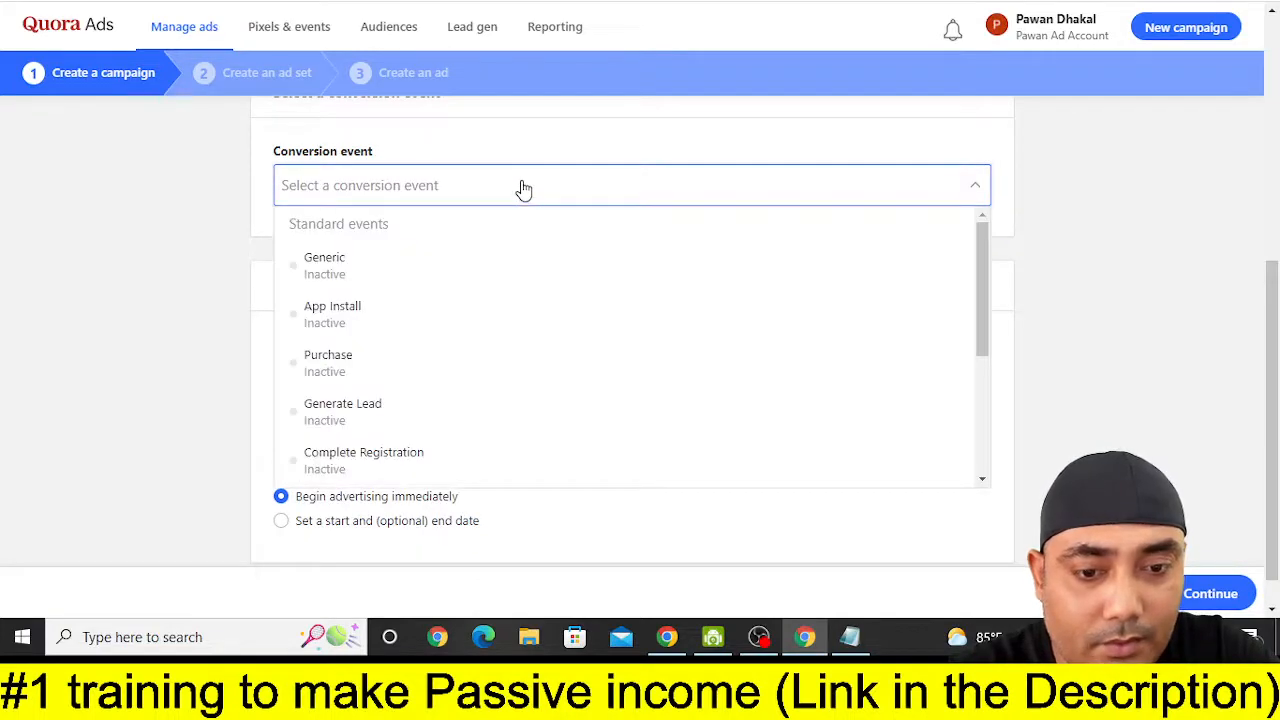
pyautogui.click(1104, 203)
pyautogui.scroll(4, 918, 283)
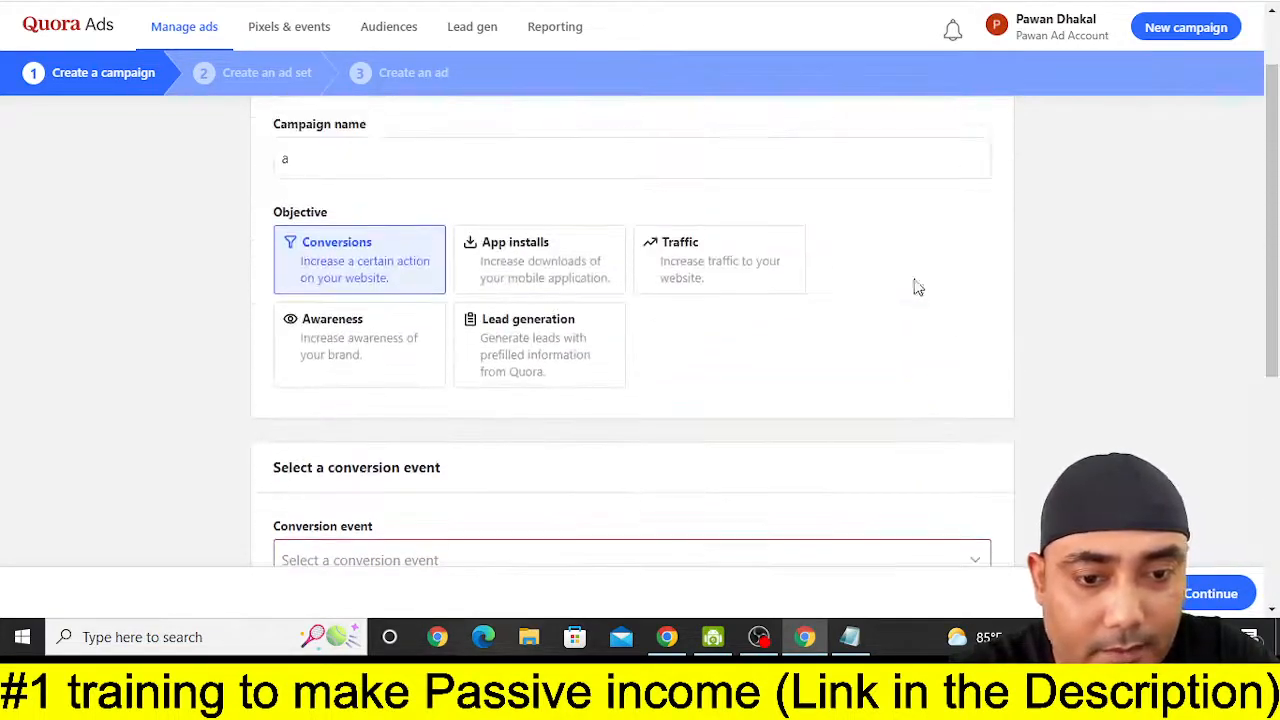
# - Set the campaign objective to Traffic with a daily maximum budget of US$ 100, and continue to the ad set
pyautogui.click(717, 252)
pyautogui.scroll(-2, 594, 129)
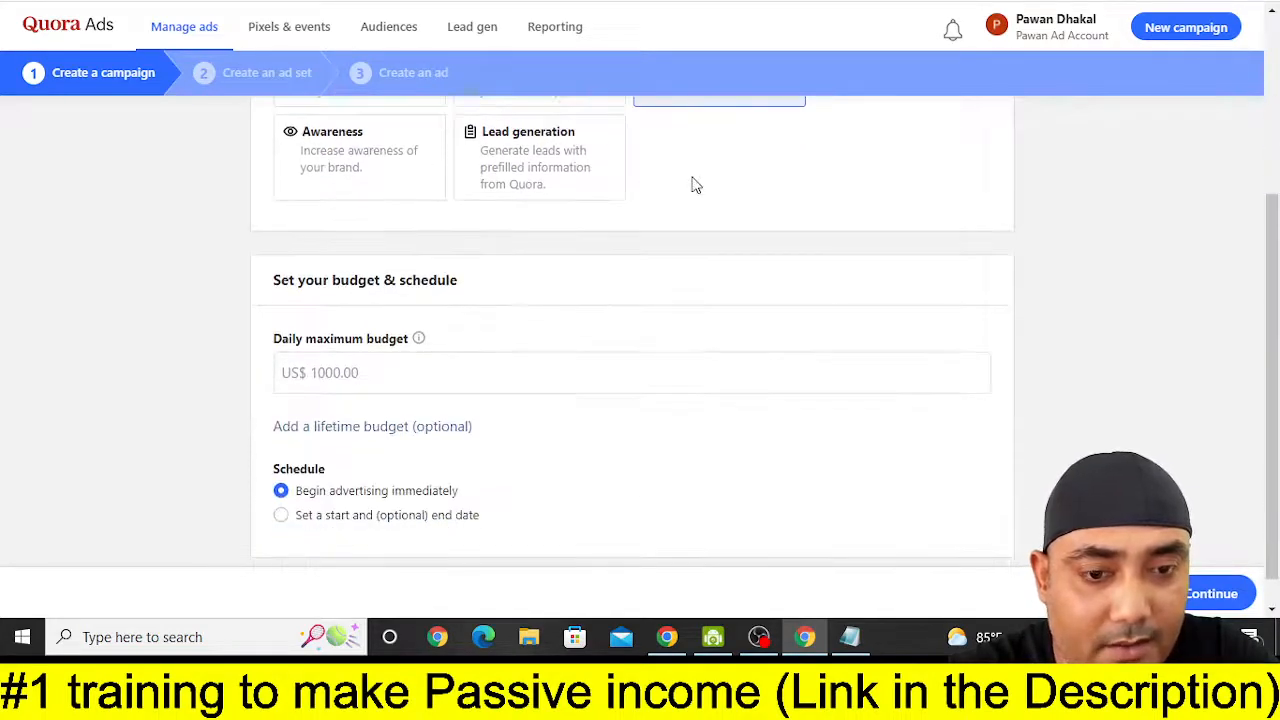
pyautogui.scroll(2, 757, 197)
pyautogui.scroll(-2, 745, 315)
pyautogui.click(349, 339)
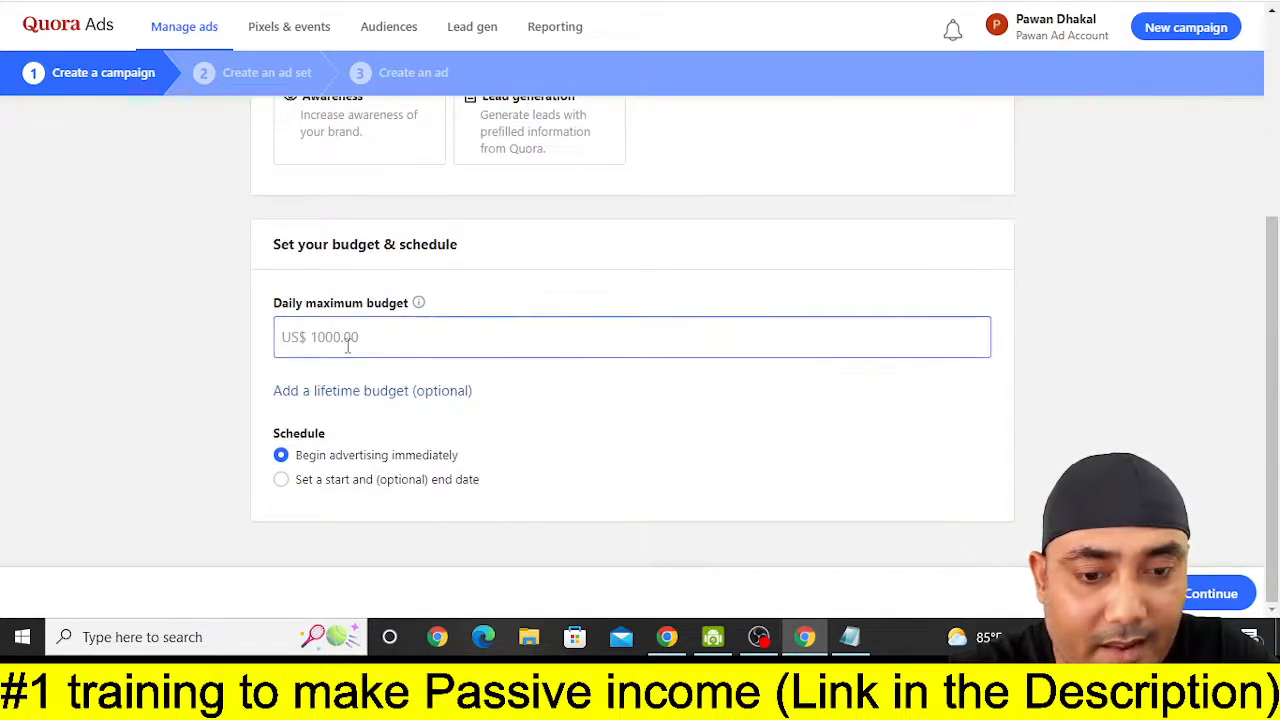
pyautogui.write('100')
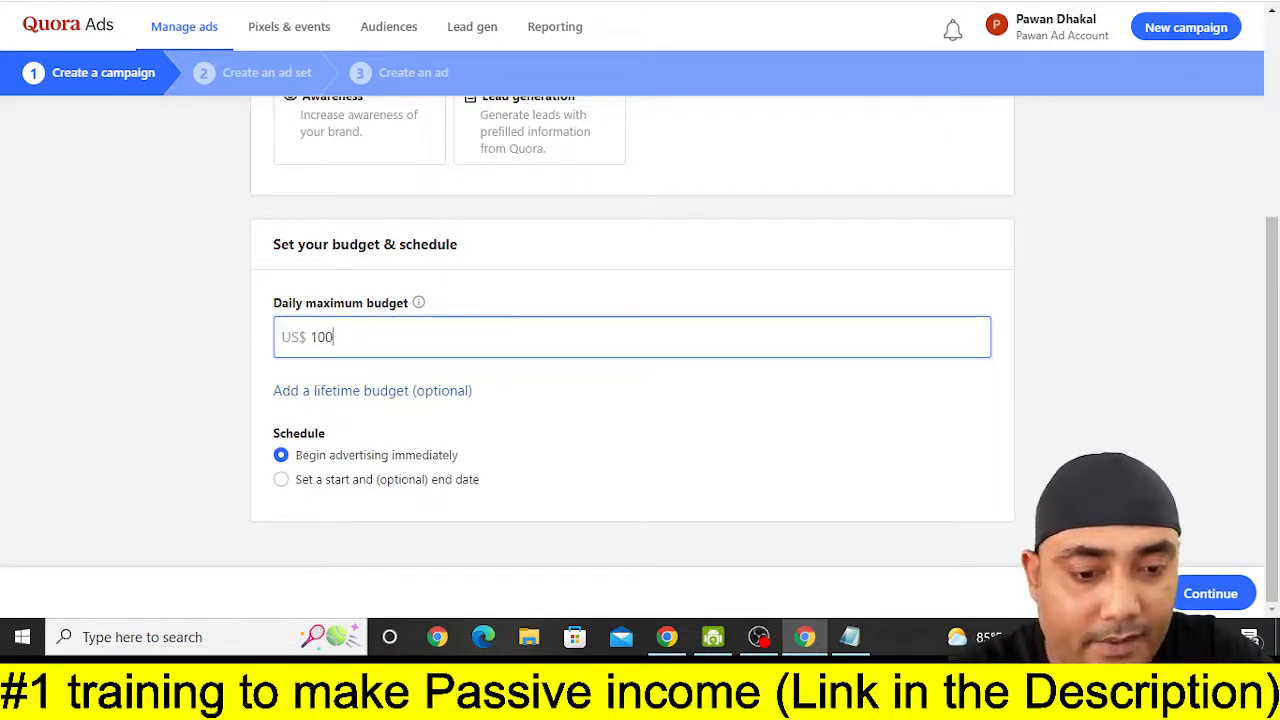
pyautogui.click(1219, 593)
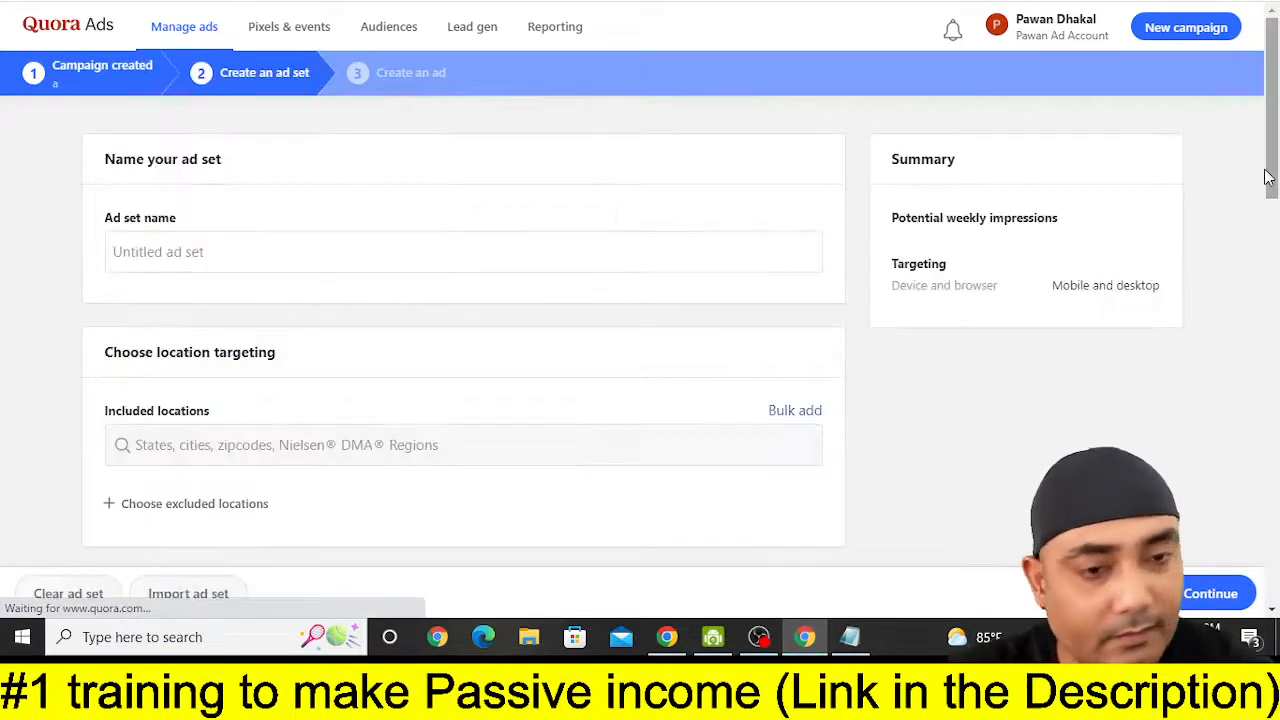
# - Name the ad set "a" and add the country United States to its included locations
pyautogui.click(461, 261)
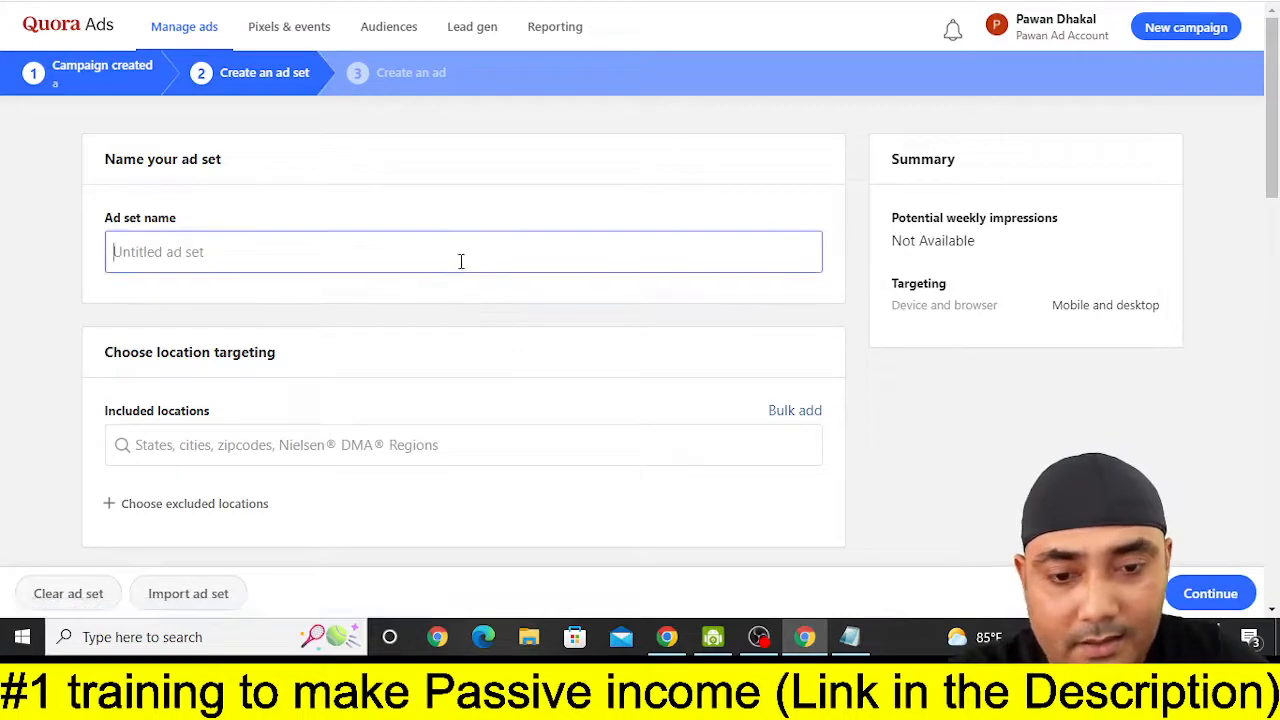
pyautogui.write('a')
pyautogui.scroll(-2, 476, 330)
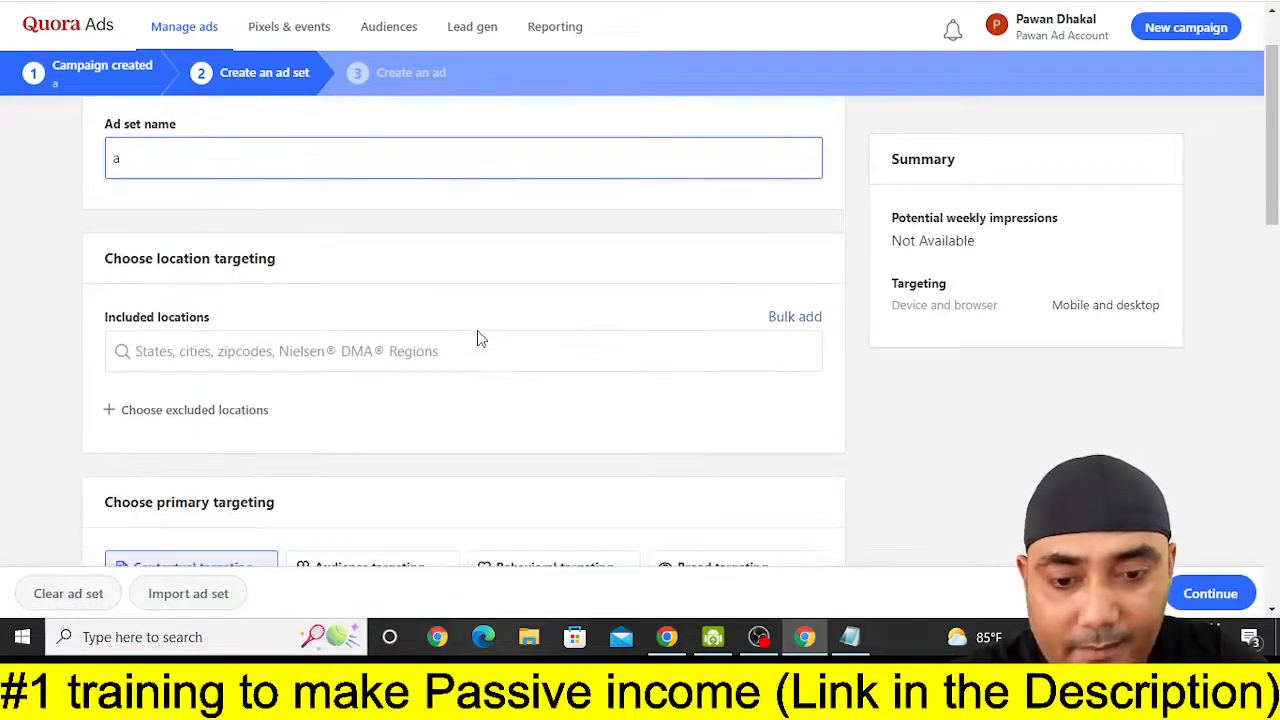
pyautogui.write('un')
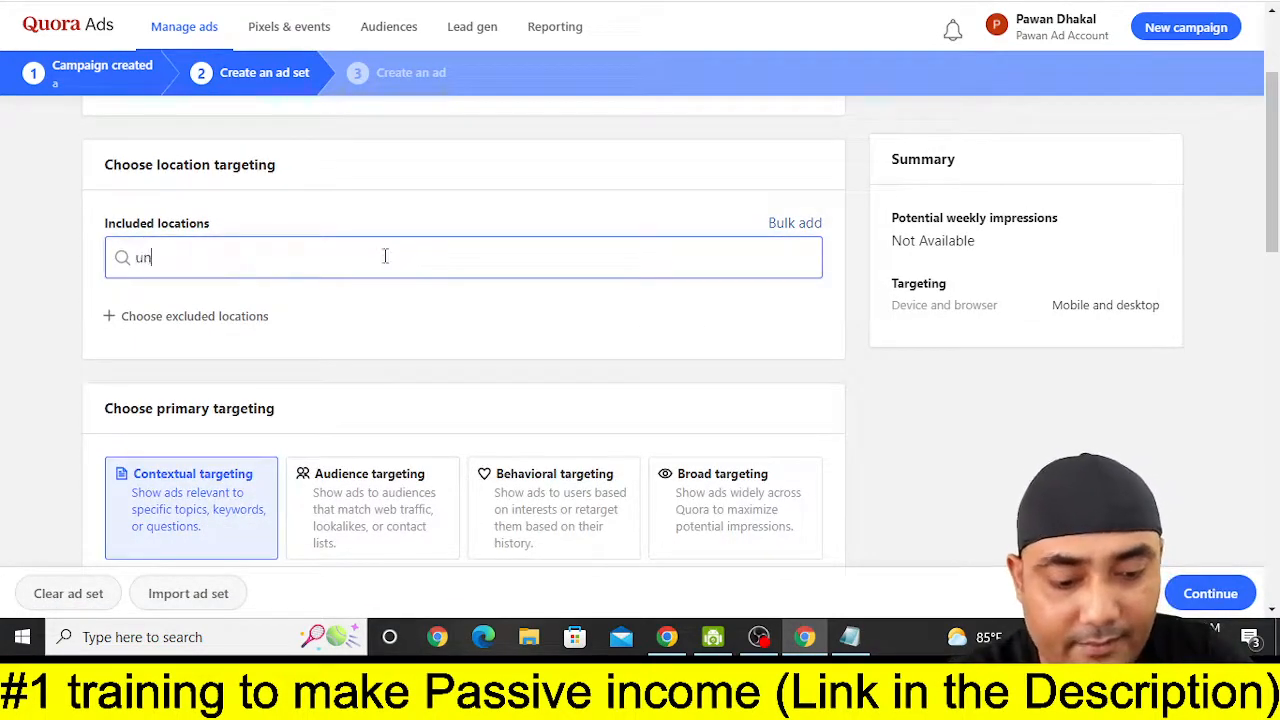
pyautogui.write('ited')
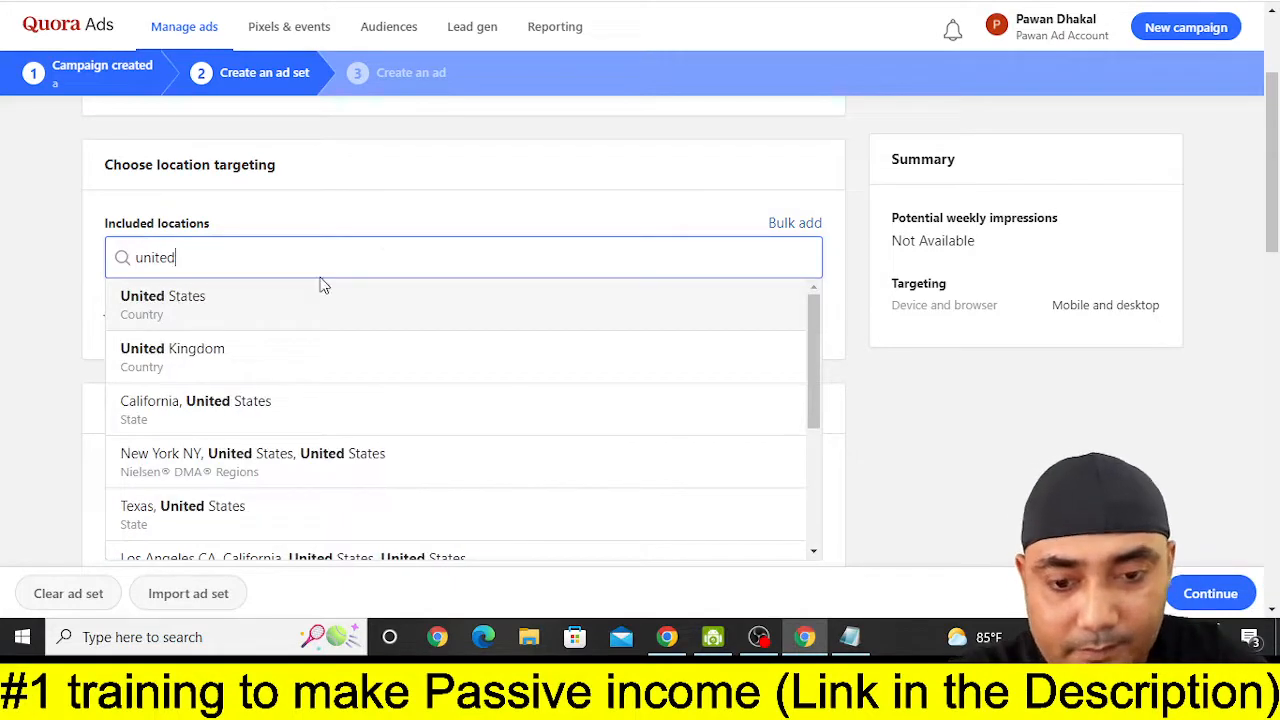
pyautogui.click(345, 298)
# - Switch the ad set's contextual targeting to Questions
pyautogui.scroll(-2, 597, 248)
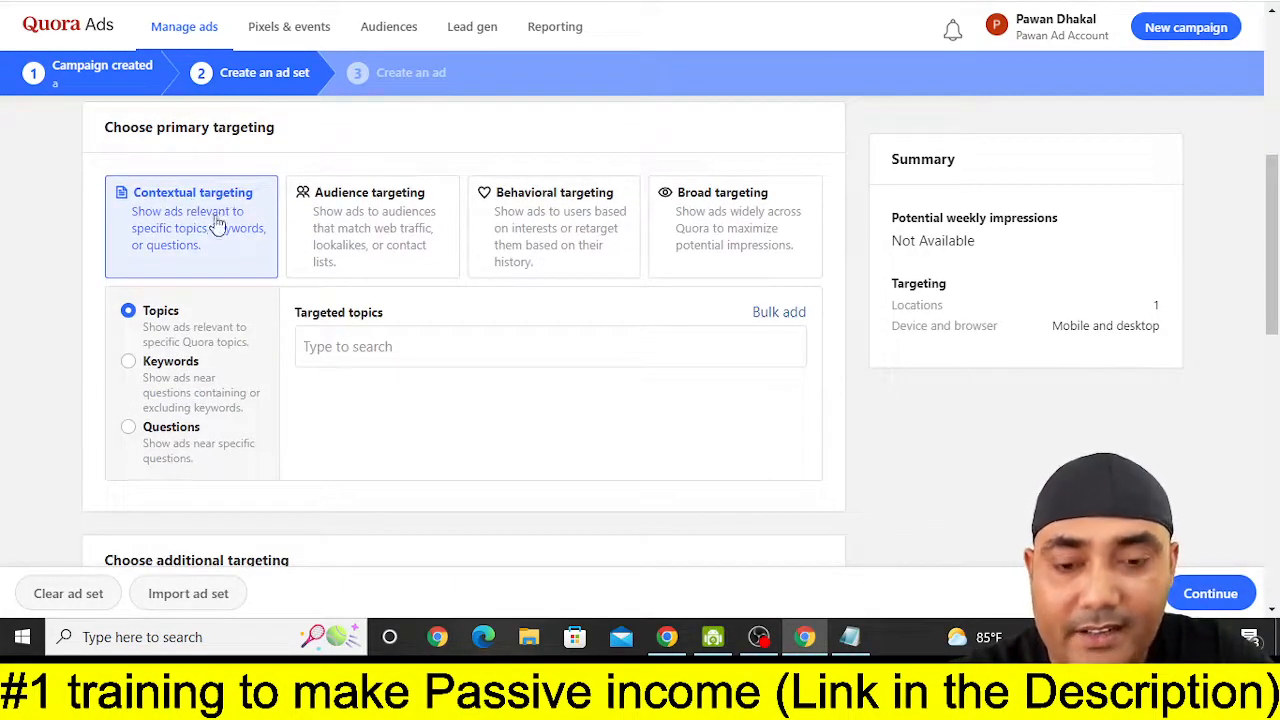
pyautogui.scroll(-1, 208, 250)
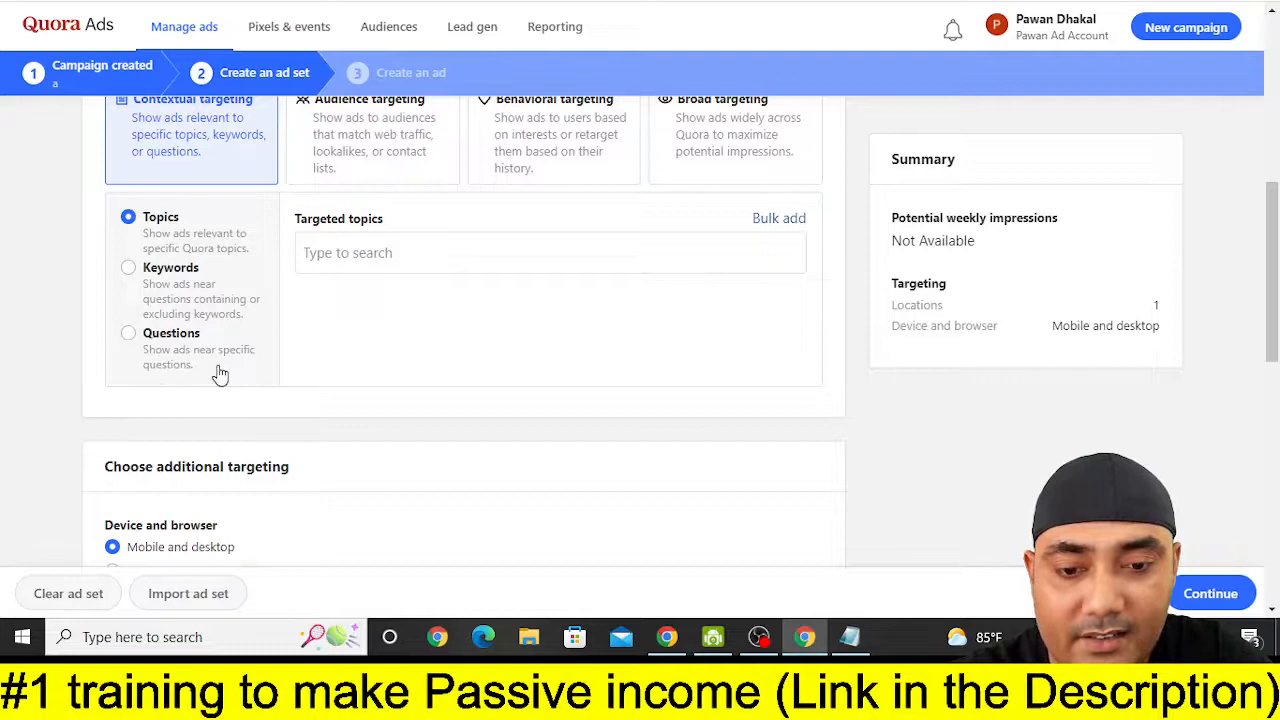
pyautogui.click(128, 333)
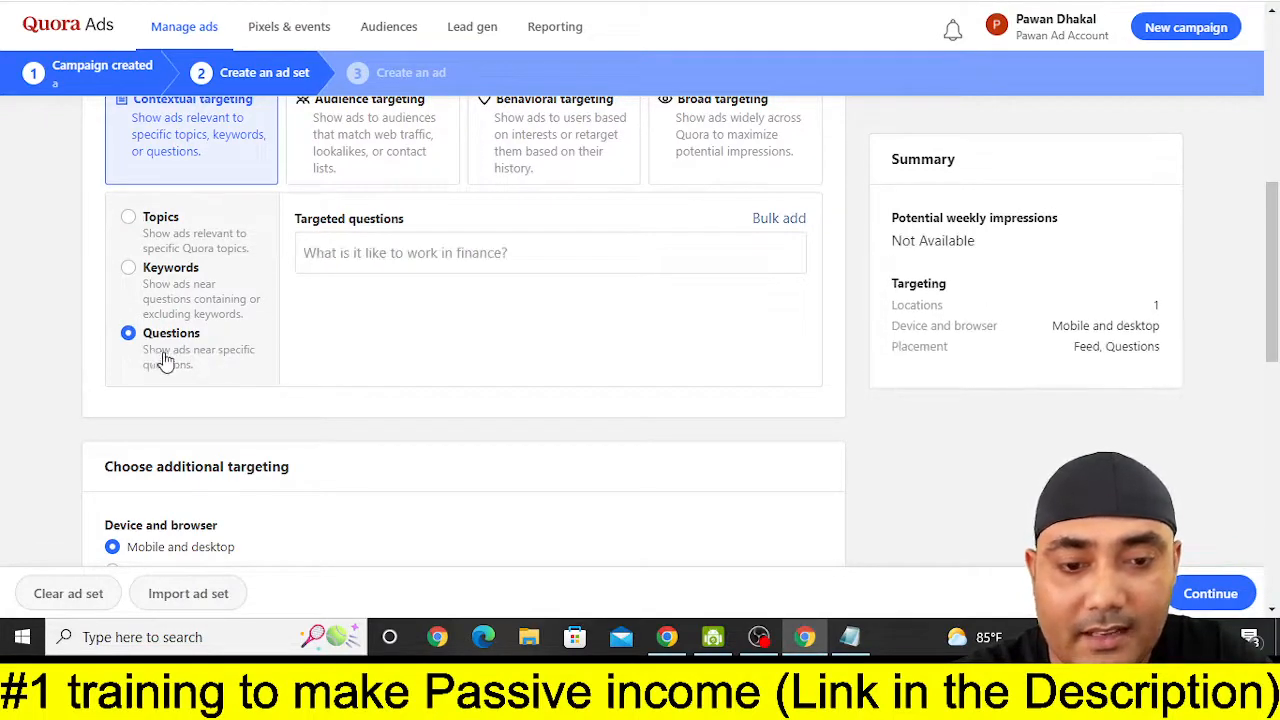
pyautogui.click(310, 262)
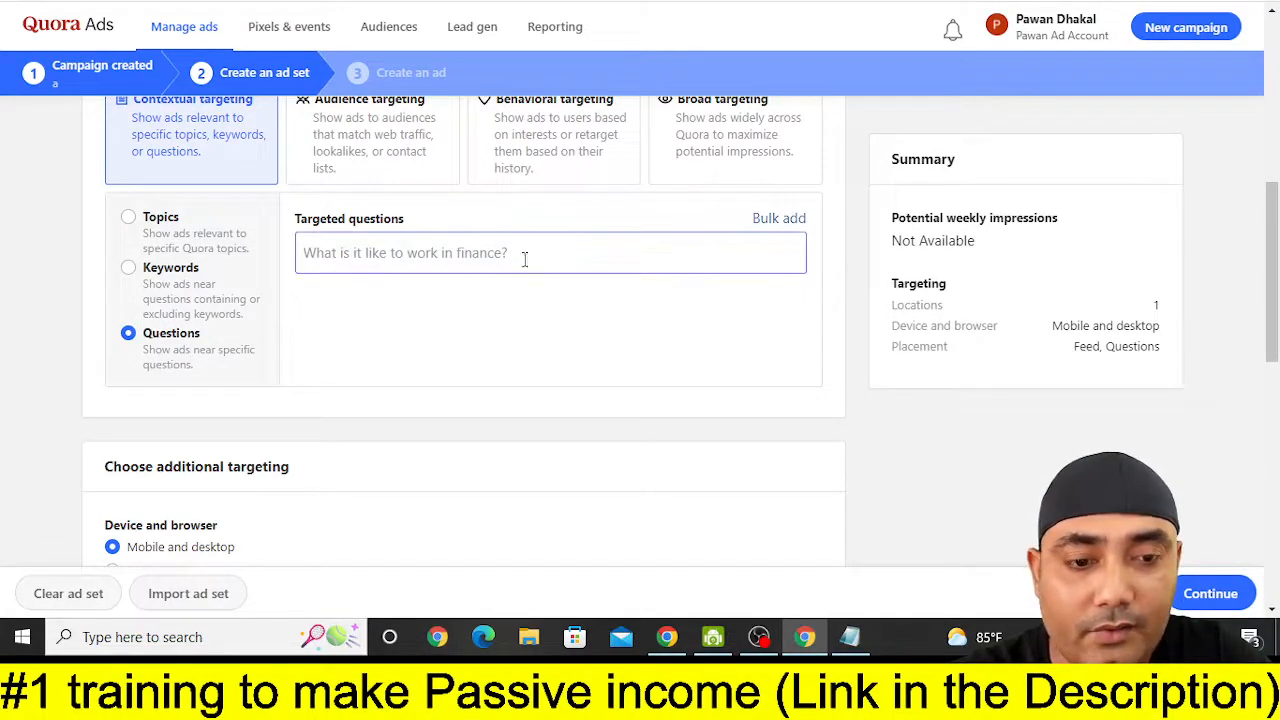
# - Bulk-search for questions to target with the keyword "make money online"
pyautogui.click(783, 220)
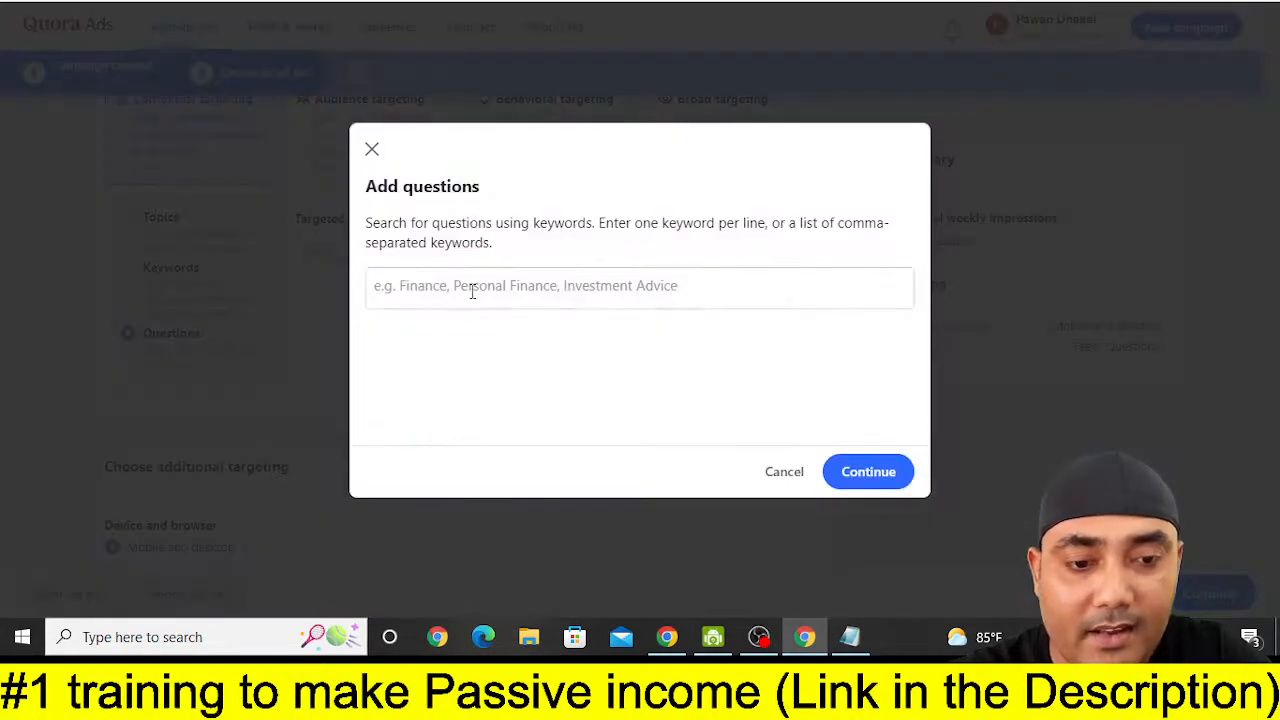
pyautogui.click(472, 288)
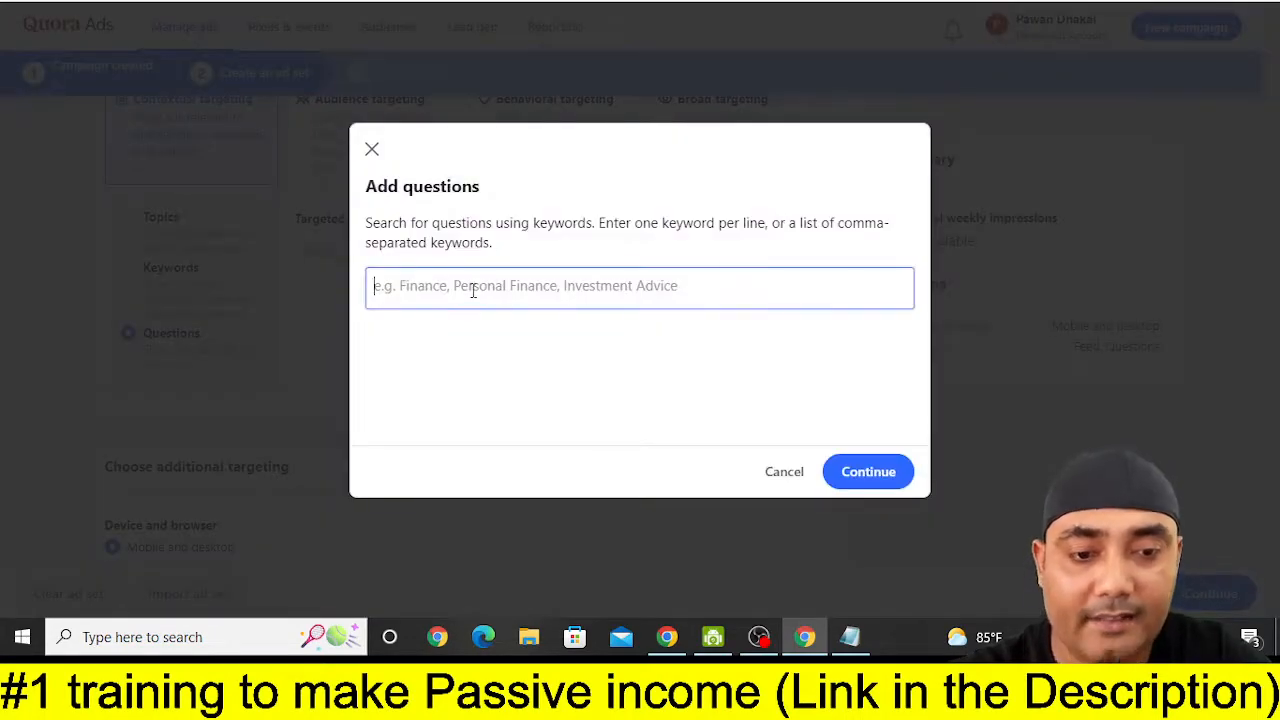
pyautogui.write('make moneu')
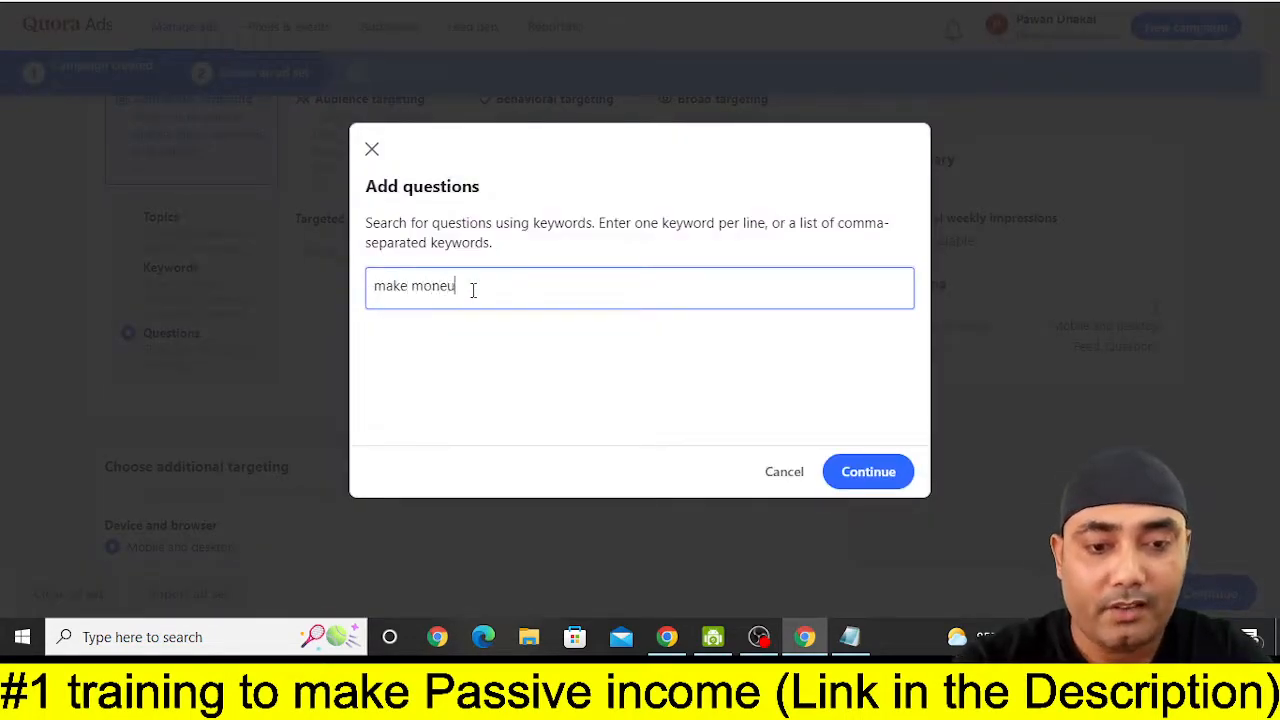
pyautogui.press('BackSpace')
pyautogui.write('y ')
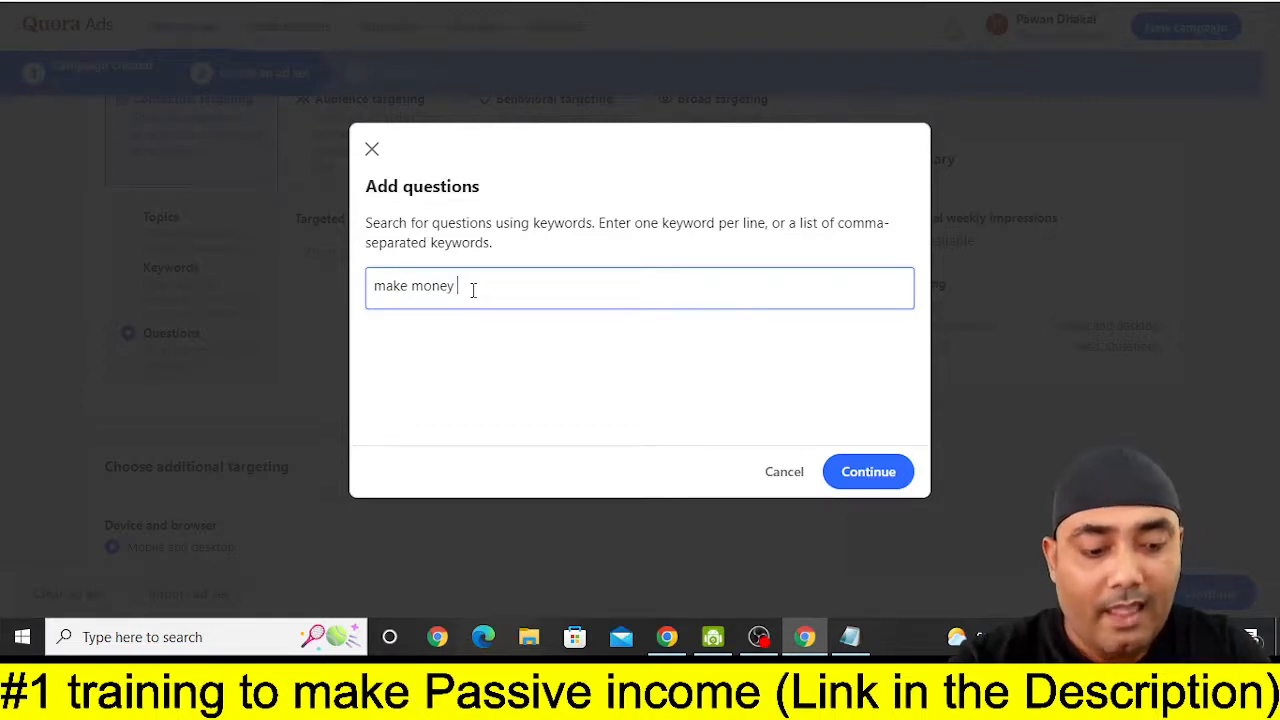
pyautogui.write('online')
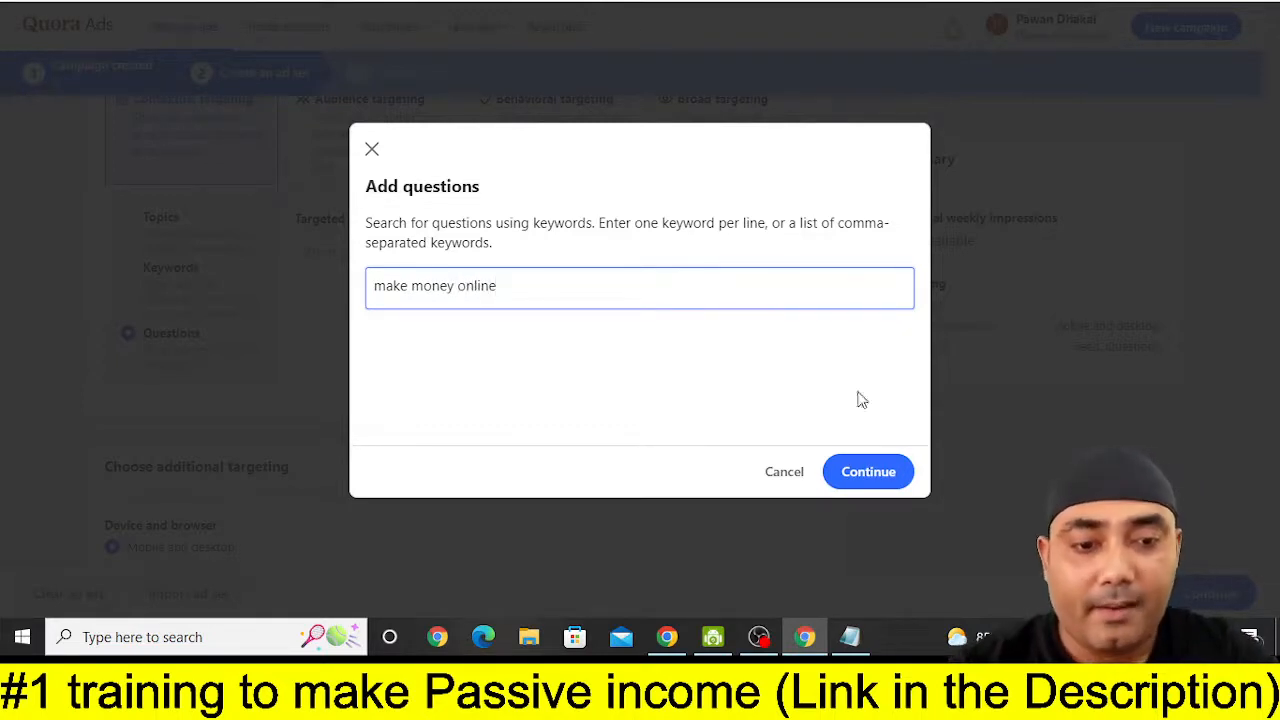
pyautogui.click(893, 471)
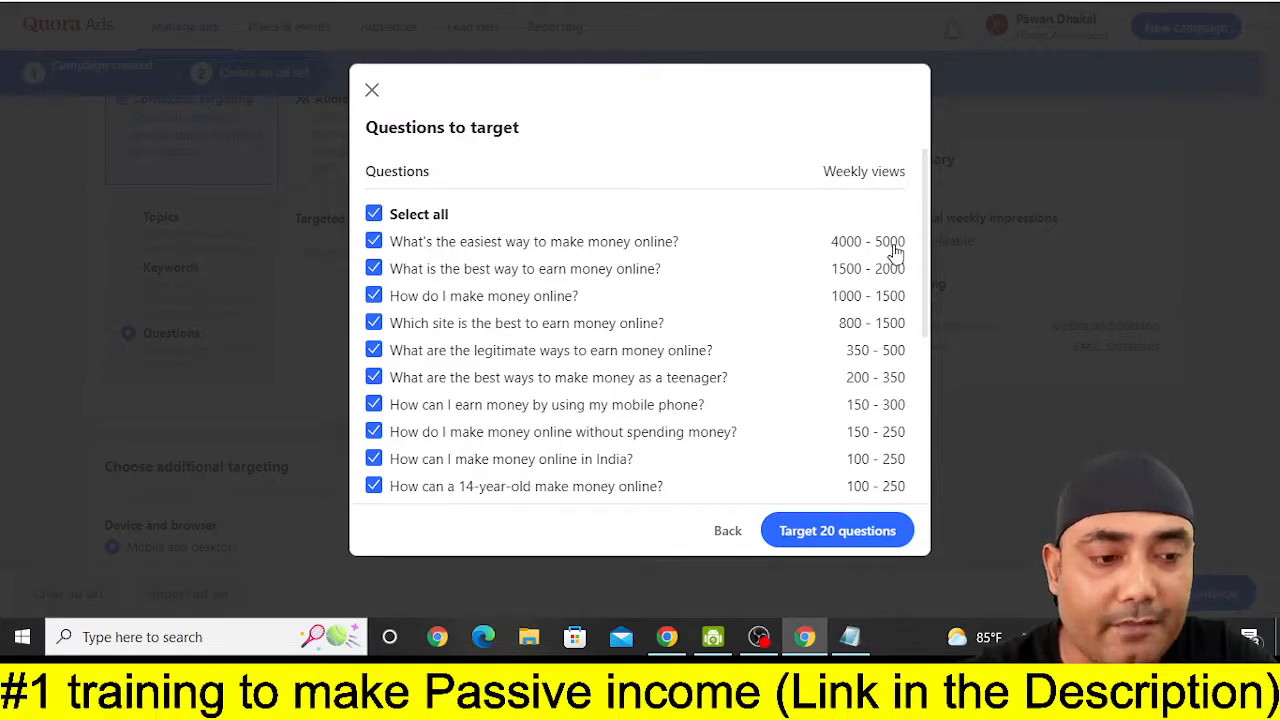
# - Open the question "What's the easiest way to make money online?" in a new tab, view it and return to the question list
pyautogui.rightClick(565, 254)
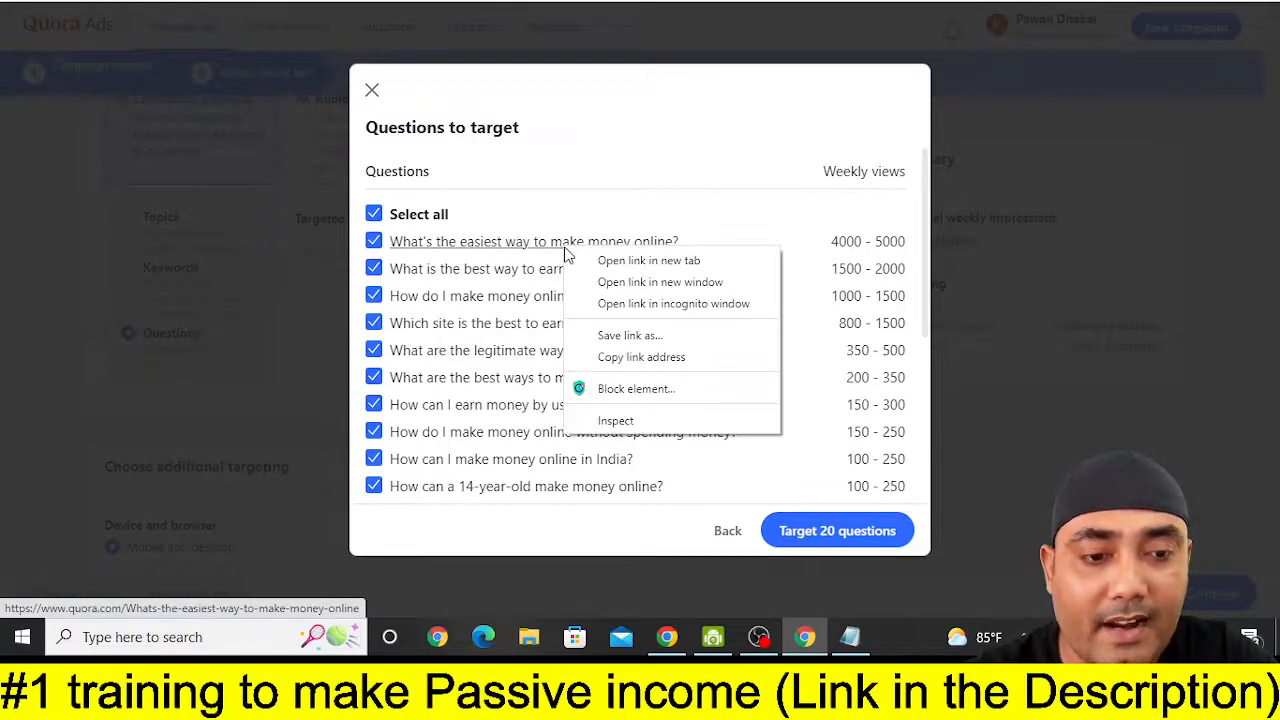
pyautogui.click(612, 266)
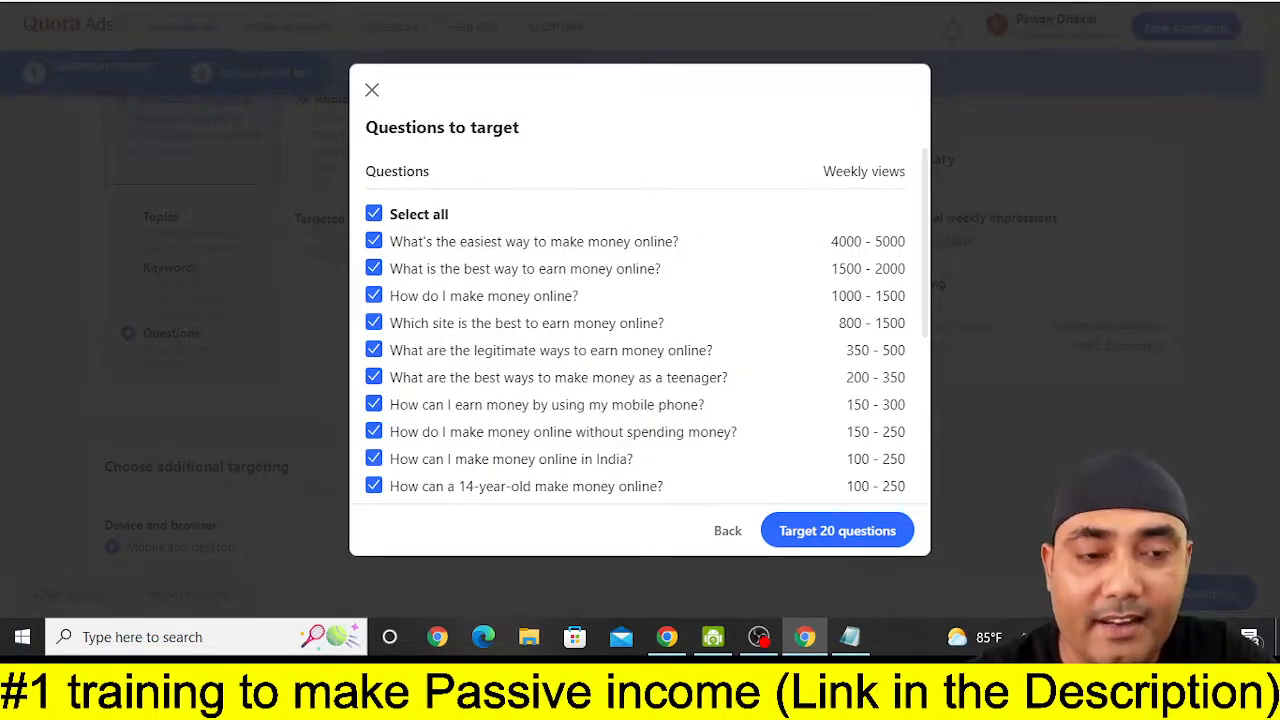
pyautogui.hotkey('ctrl', 'Tab')
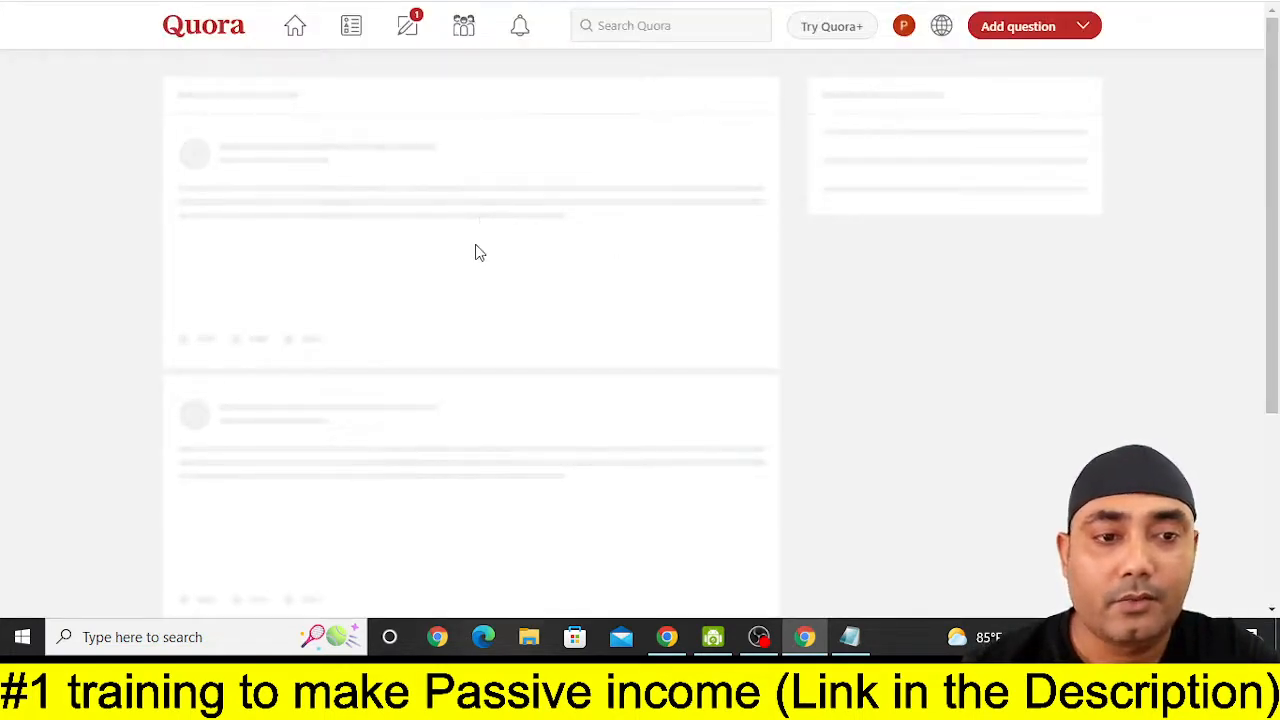
pyautogui.click(640, 1)
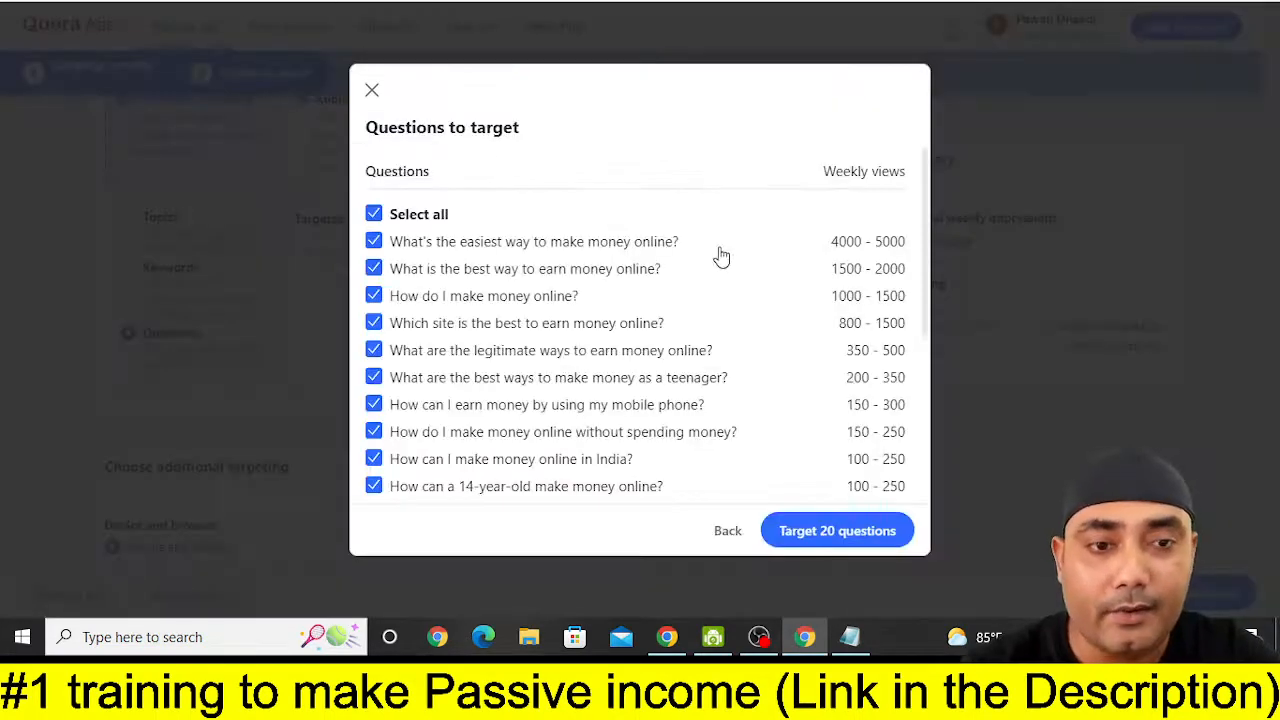
pyautogui.rightClick(497, 283)
pyautogui.click(626, 106)
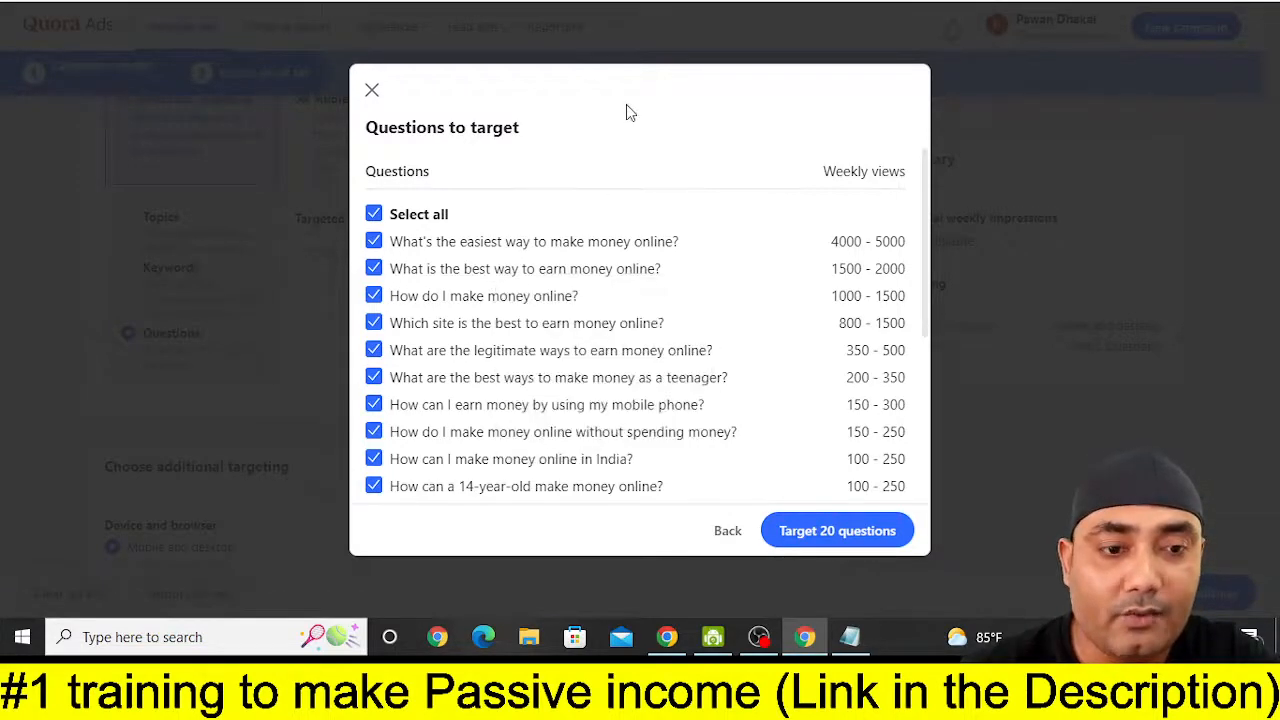
pyautogui.click(660, 243)
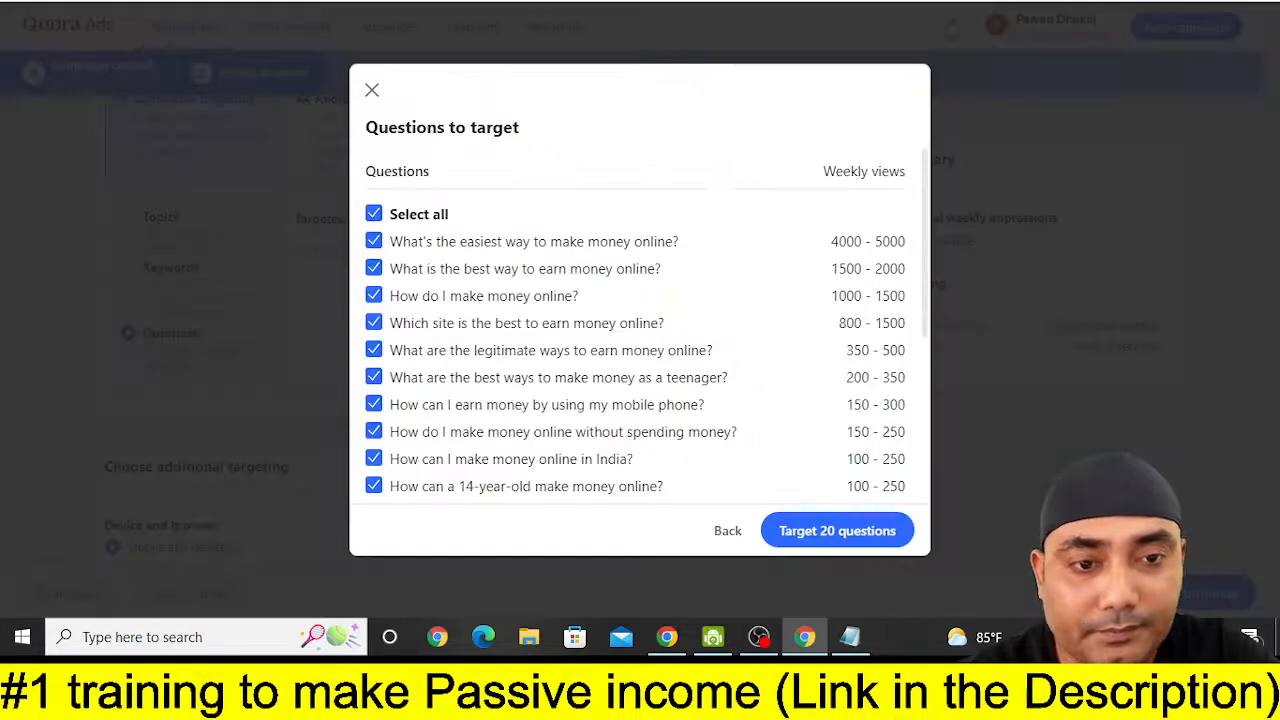
# - Review the suggested make-money-online questions and their weekly views, and close the list without targeting any
pyautogui.scroll(-1, 760, 268)
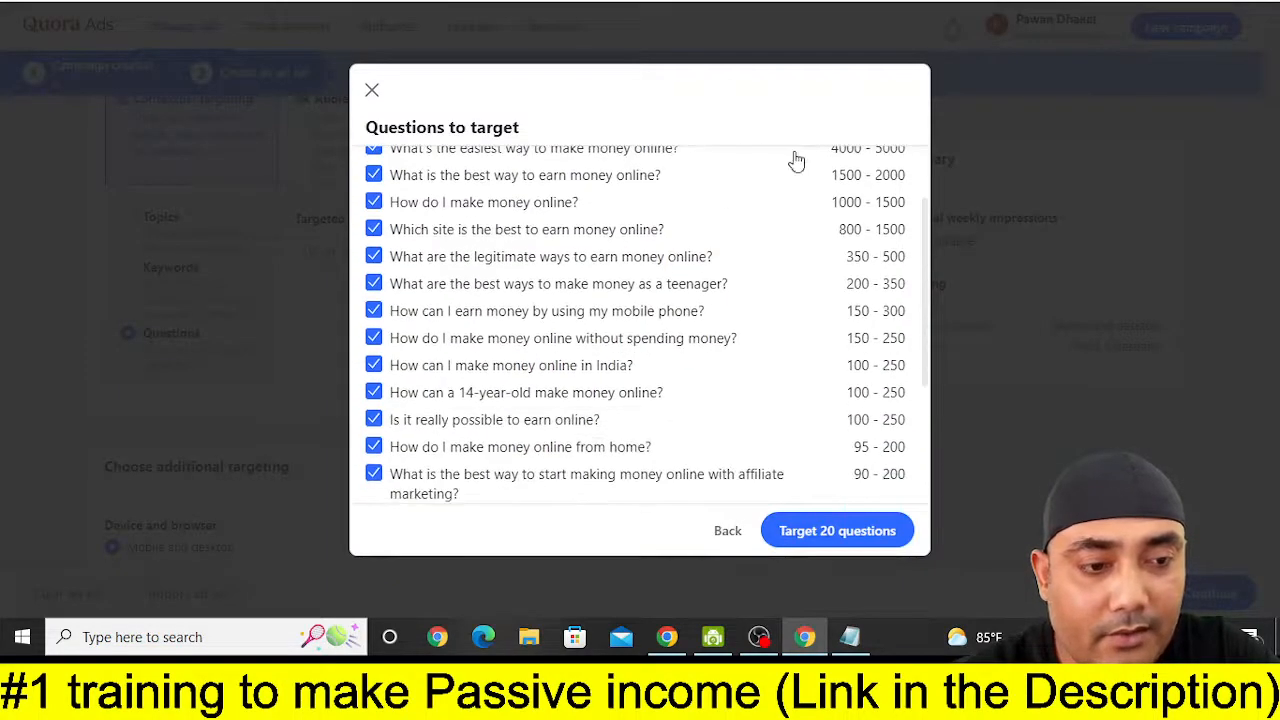
pyautogui.scroll(1, 620, 300)
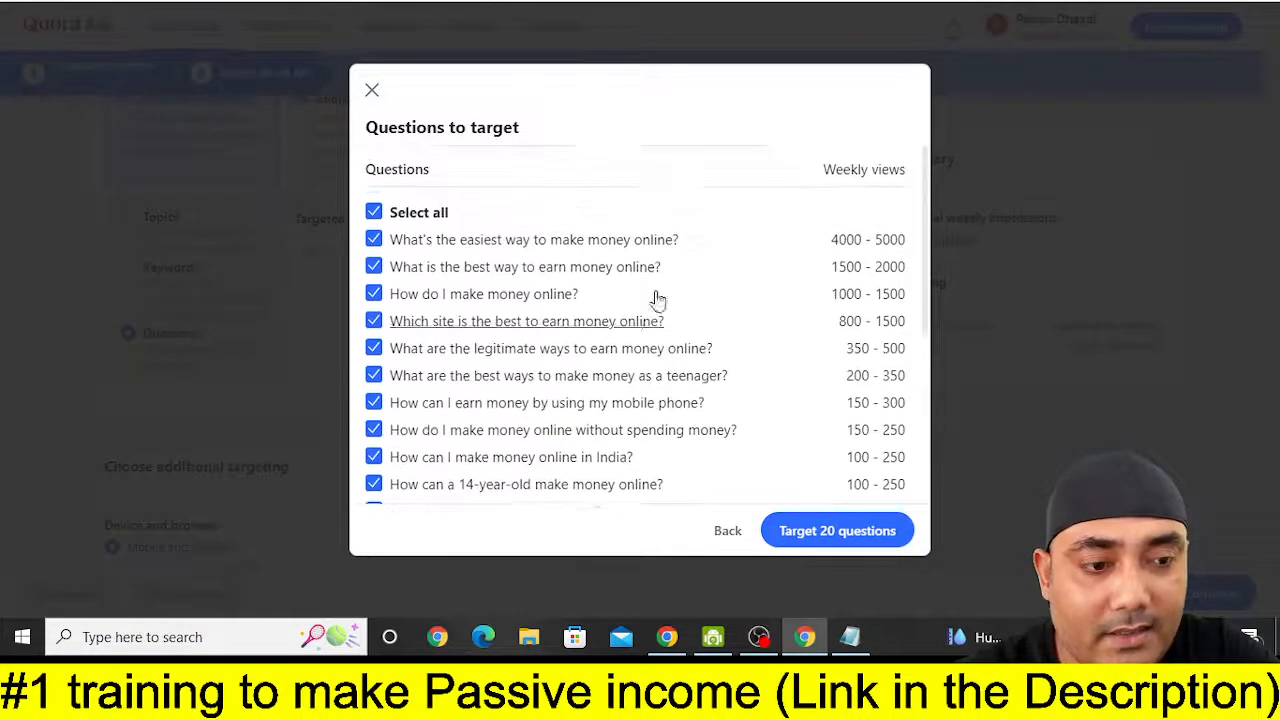
pyautogui.scroll(-1, 650, 300)
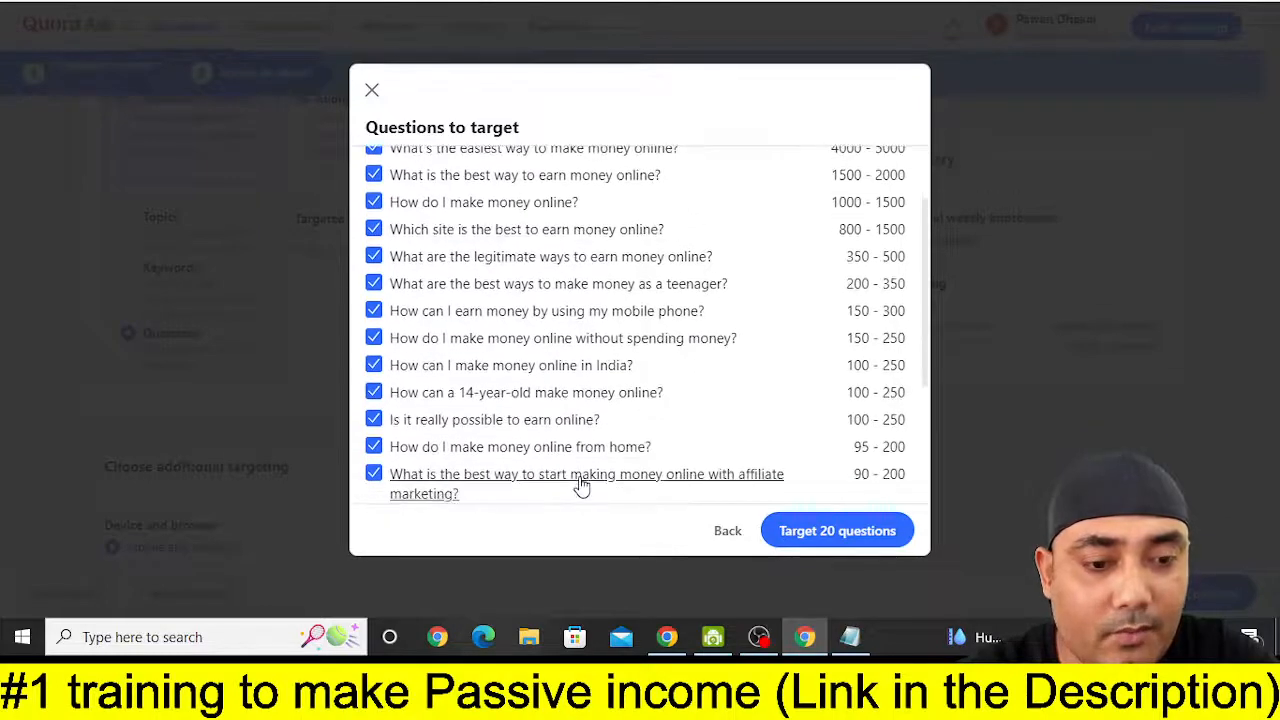
pyautogui.scroll(-2, 830, 345)
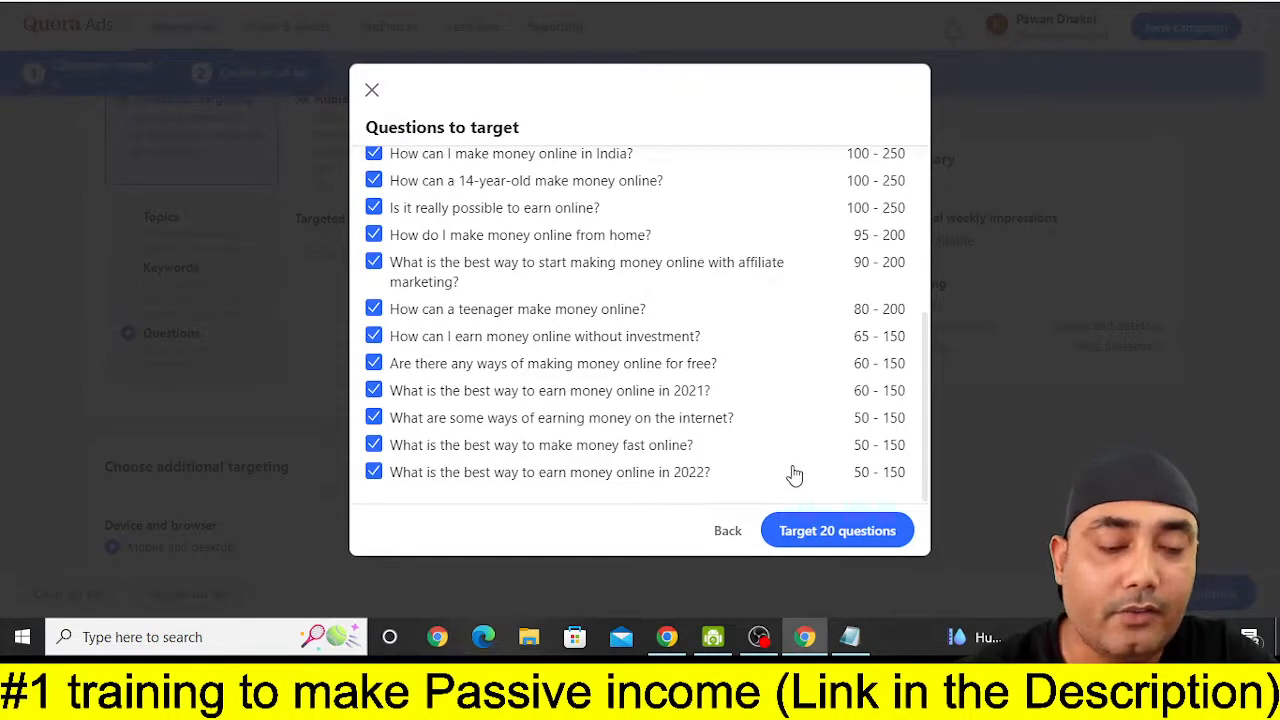
pyautogui.scroll(4, 757, 457)
pyautogui.click(371, 90)
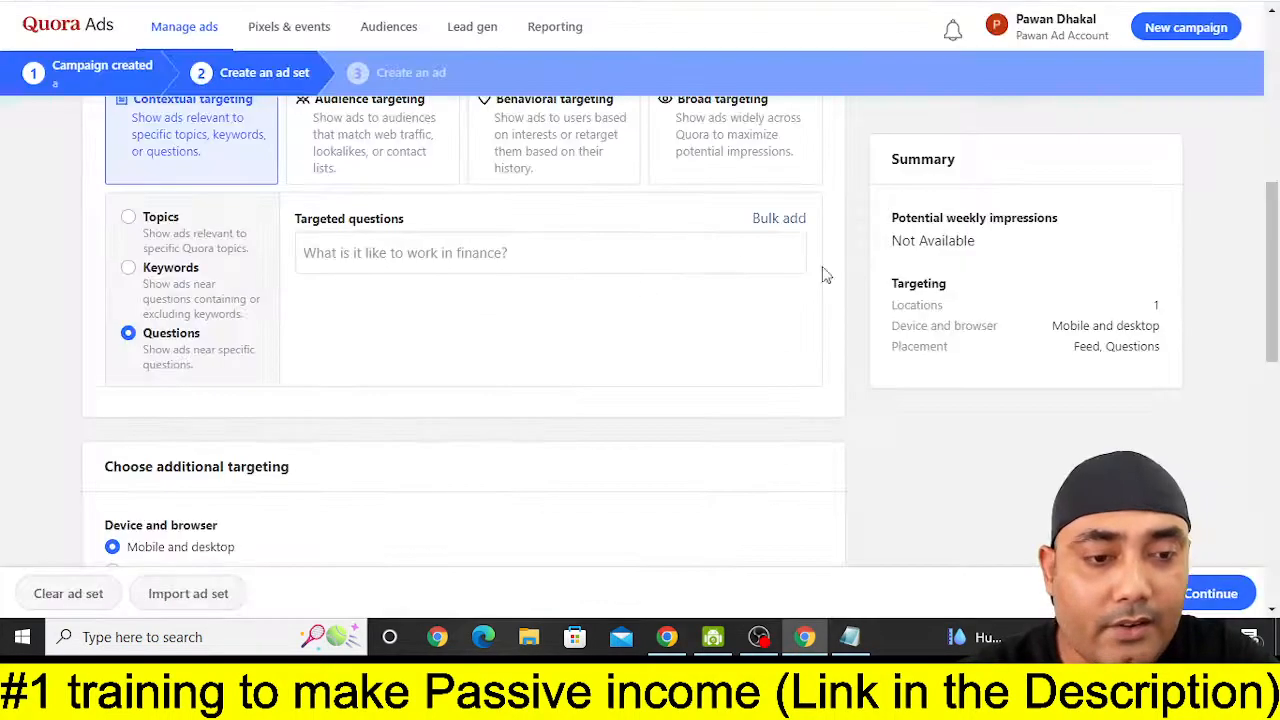
# - Bulk-search for questions to target with the keyword "finance", review the suggestions and close the list
pyautogui.scroll(1, 750, 314)
pyautogui.click(790, 312)
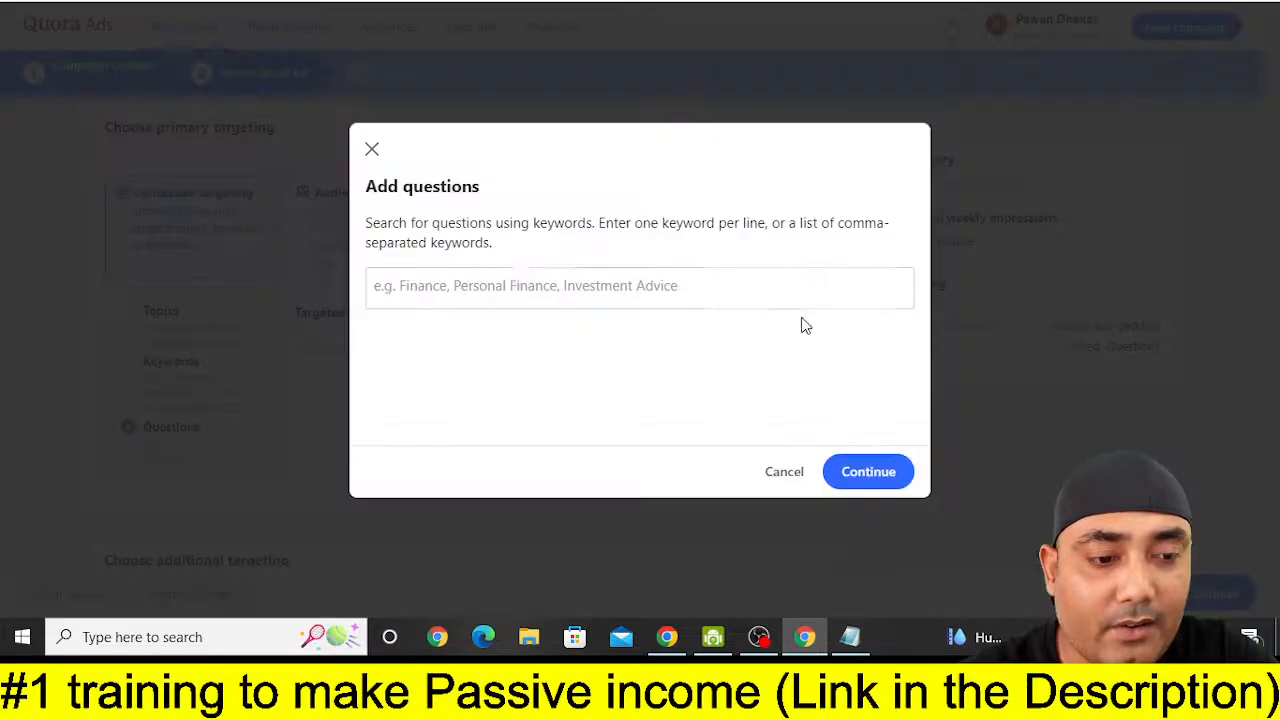
pyautogui.click(519, 283)
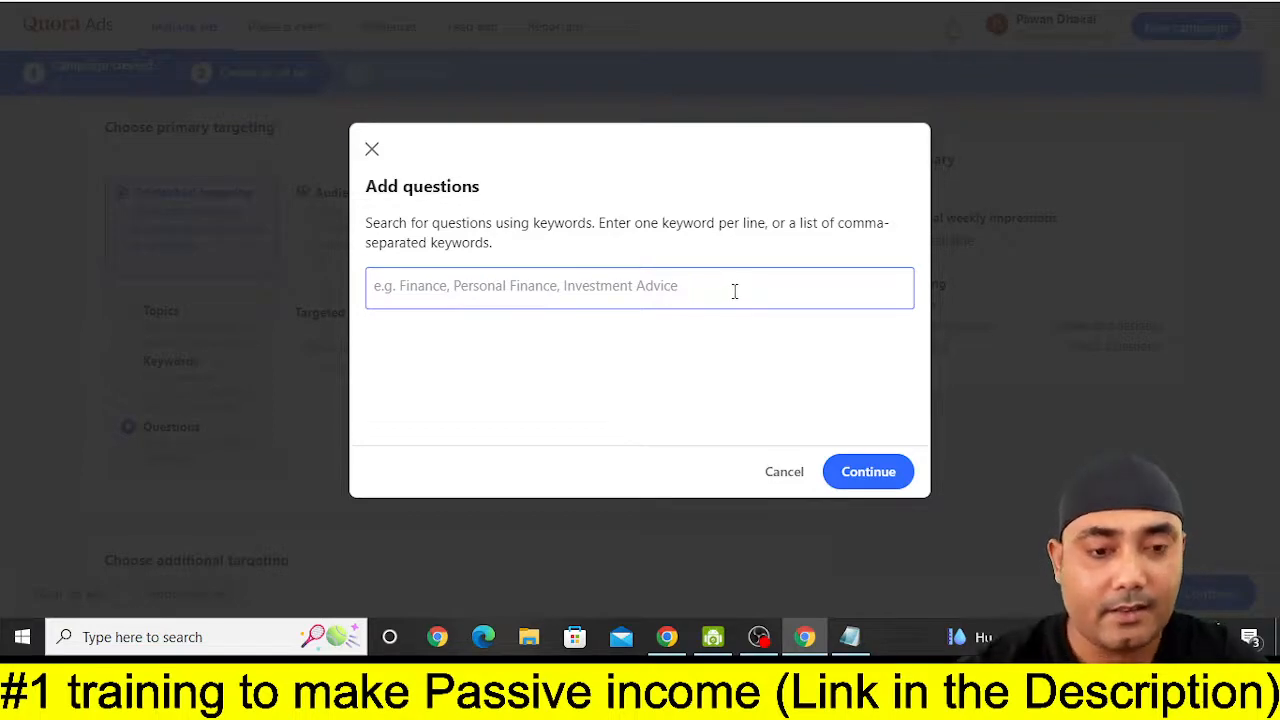
pyautogui.write('finance')
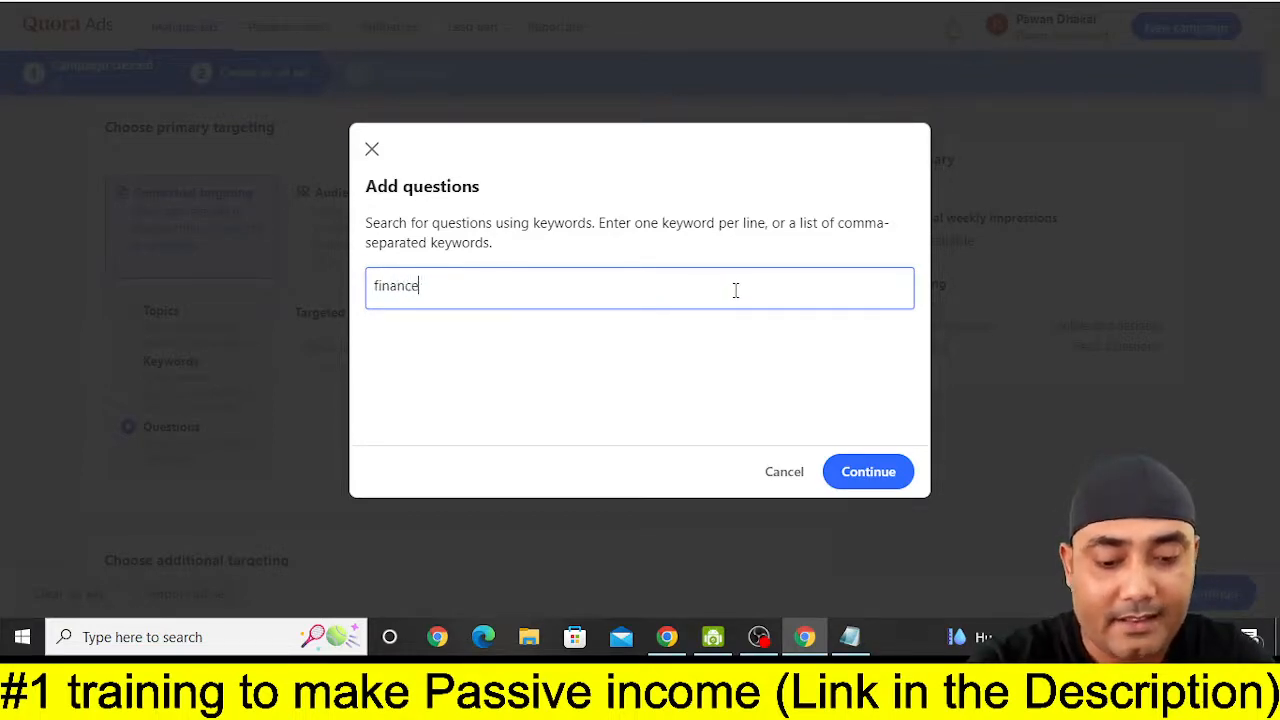
pyautogui.click(893, 476)
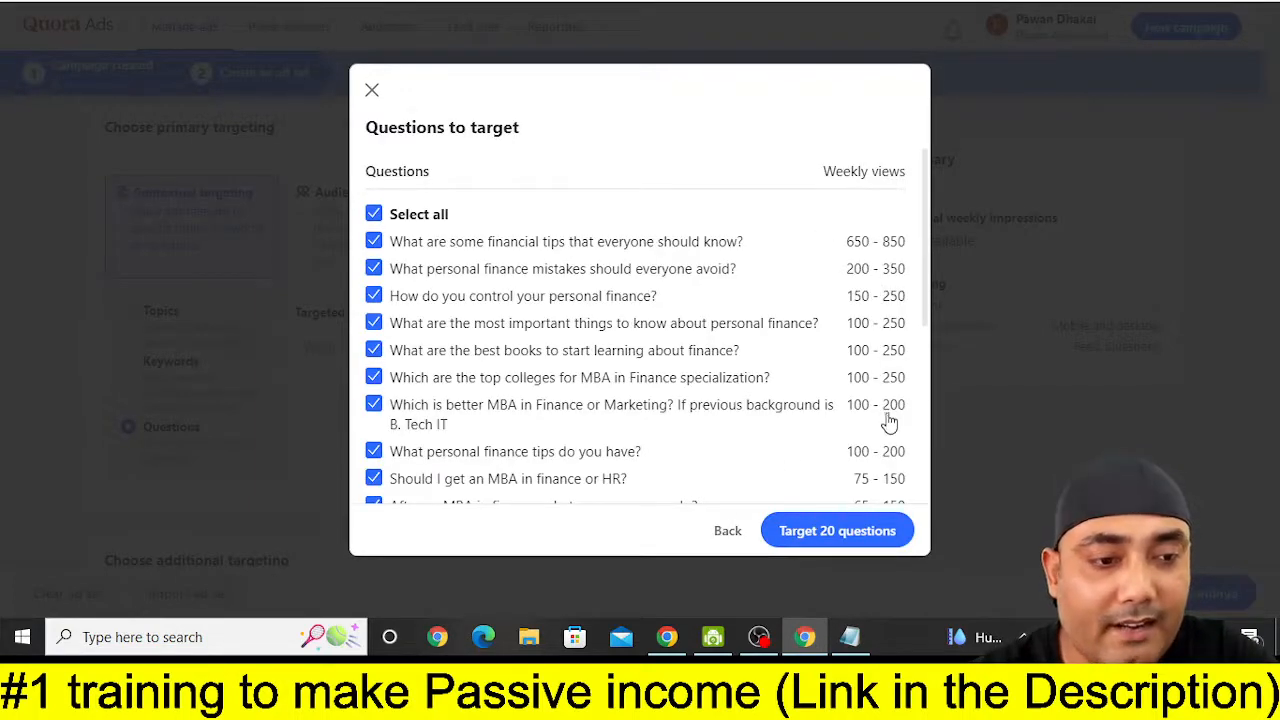
pyautogui.click(372, 91)
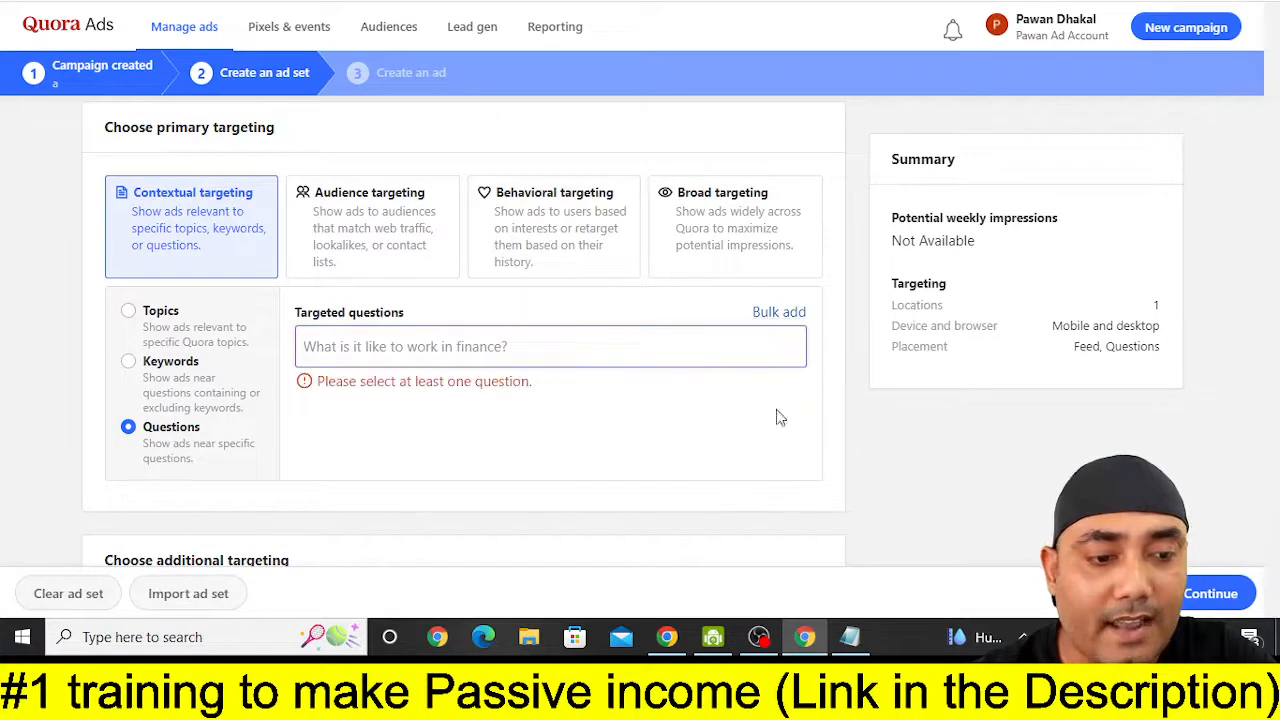
# - Bulk-search for questions to target with the keyword "how to be rich", review the suggestions and close the list
pyautogui.click(779, 312)
pyautogui.click(502, 294)
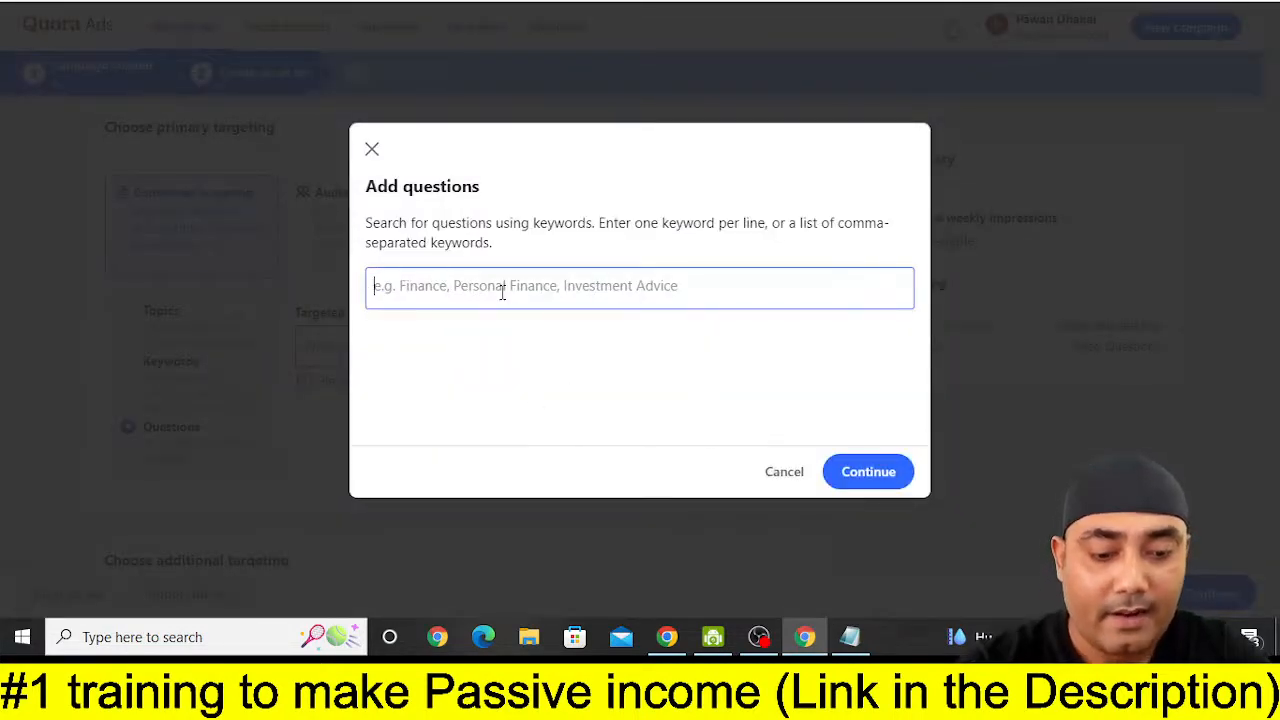
pyautogui.write('how to be rich')
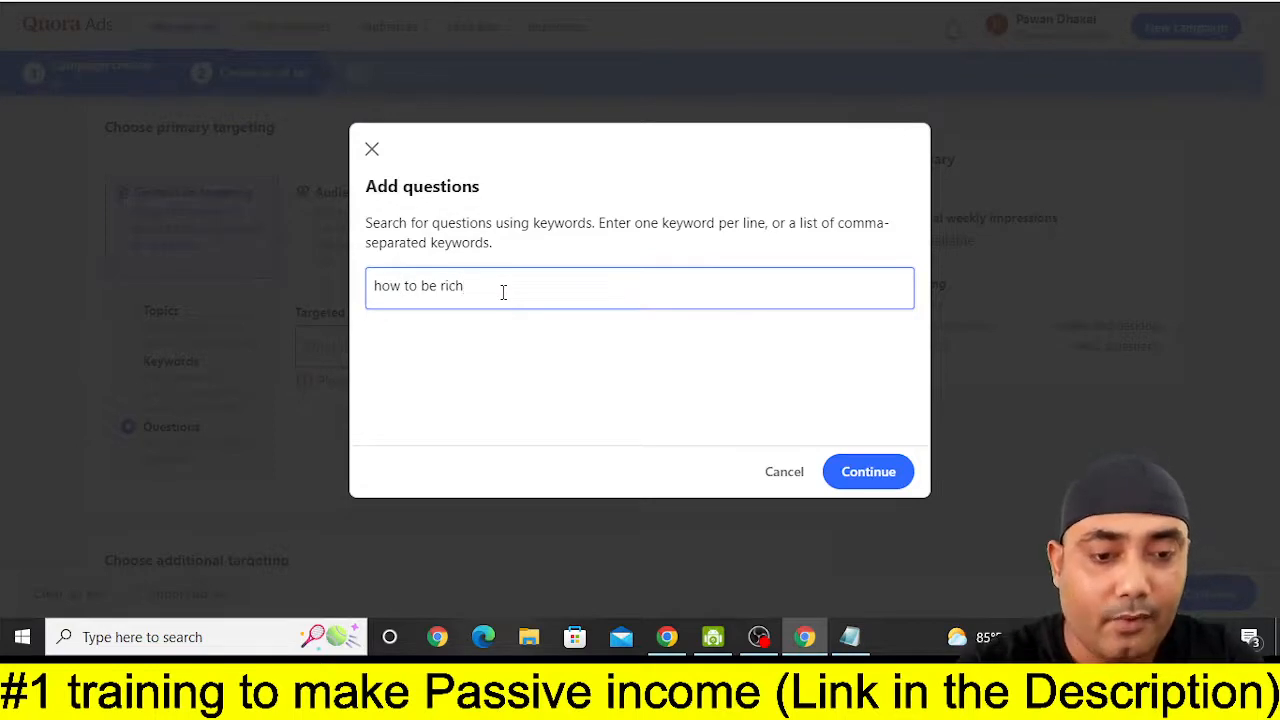
pyautogui.click(866, 471)
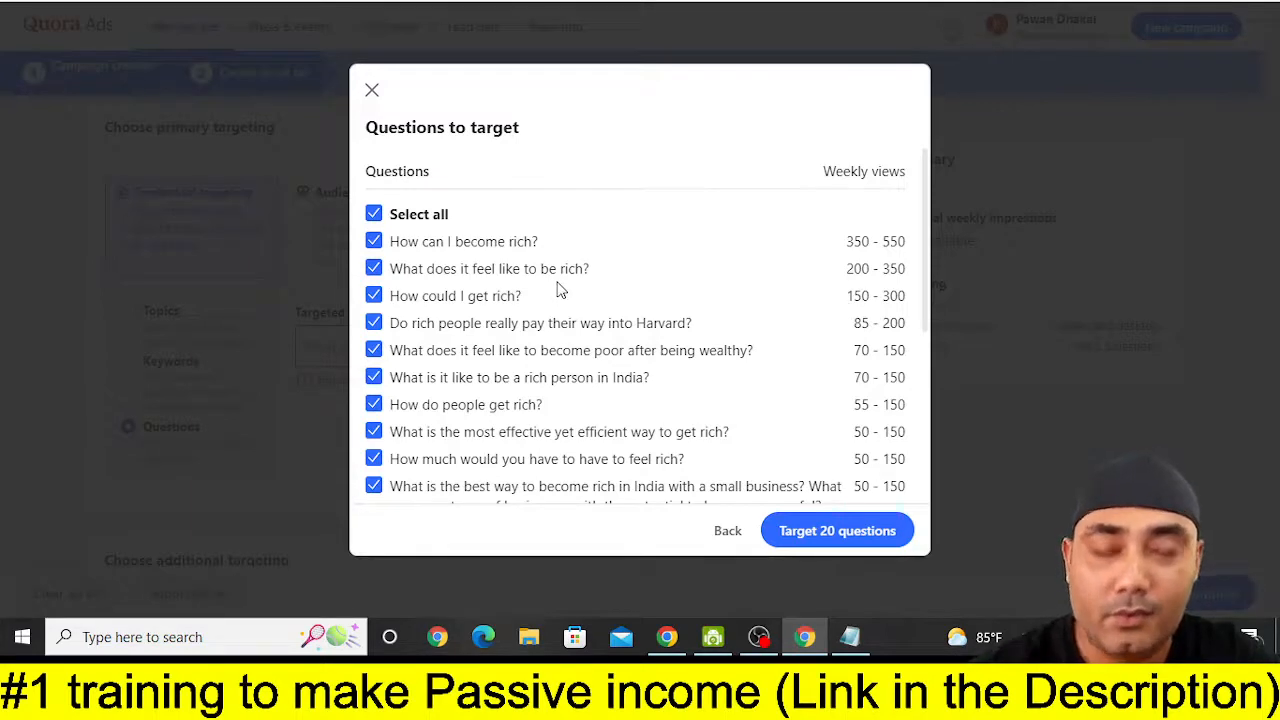
pyautogui.click(376, 94)
pyautogui.hotkey('ctrl', 'Tab')
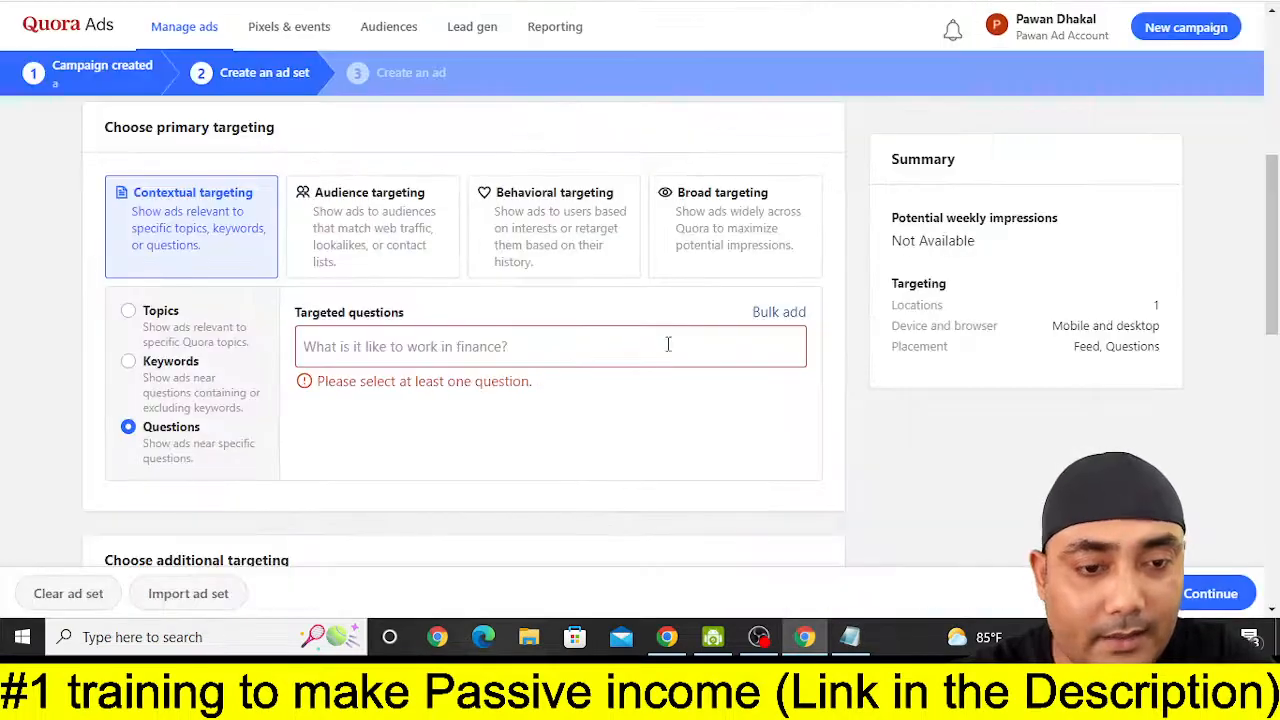
# - Bulk-search again for questions to target with the keyword "make money online"
pyautogui.click(771, 313)
pyautogui.click(506, 289)
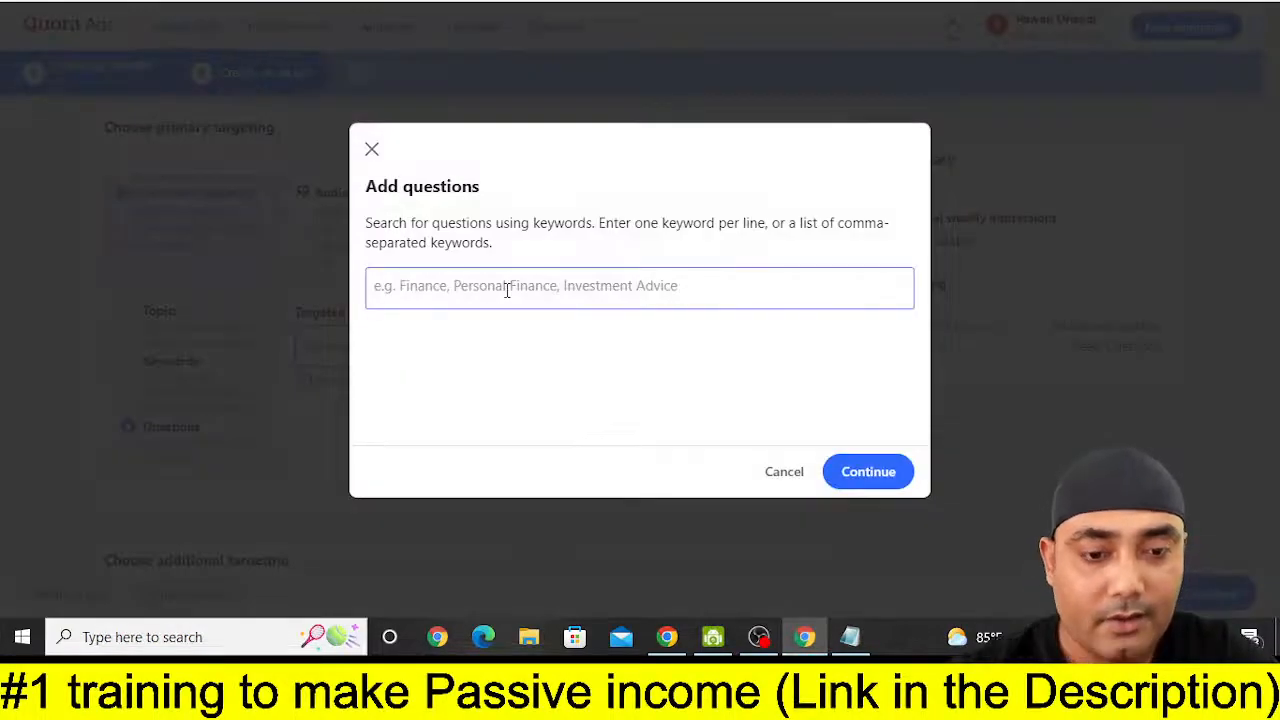
pyautogui.write('make mon')
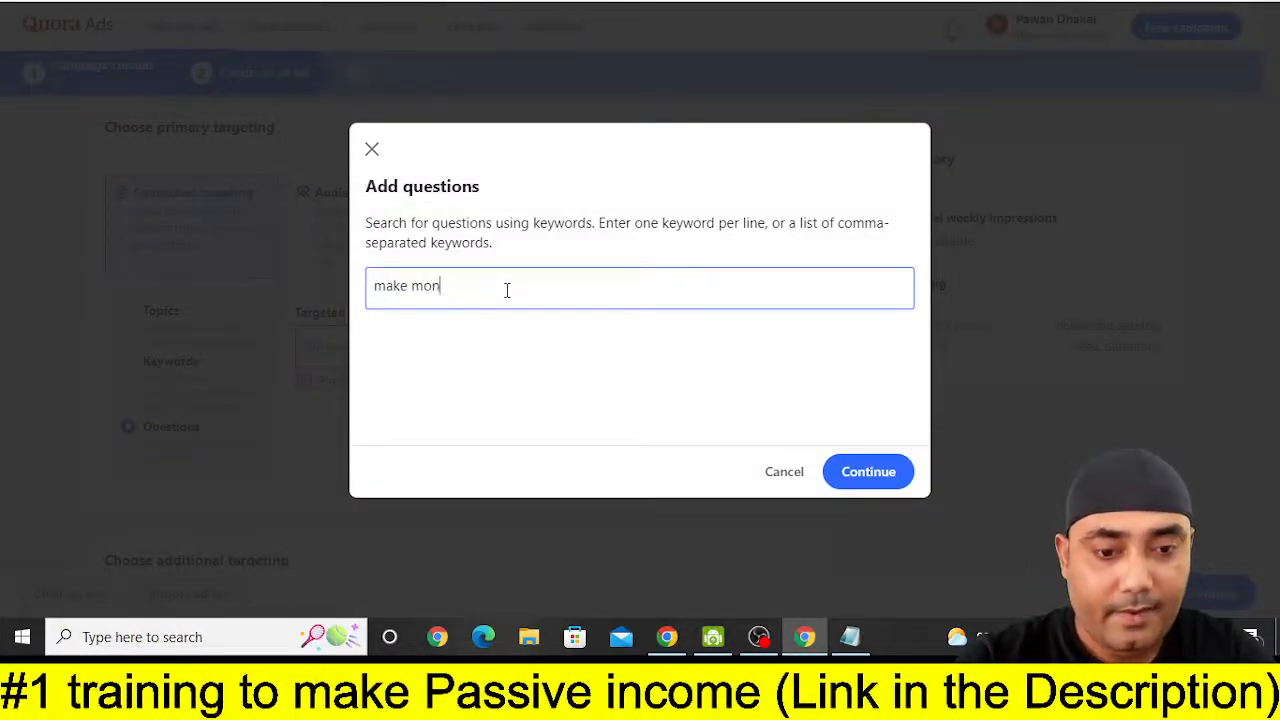
pyautogui.write('ey online')
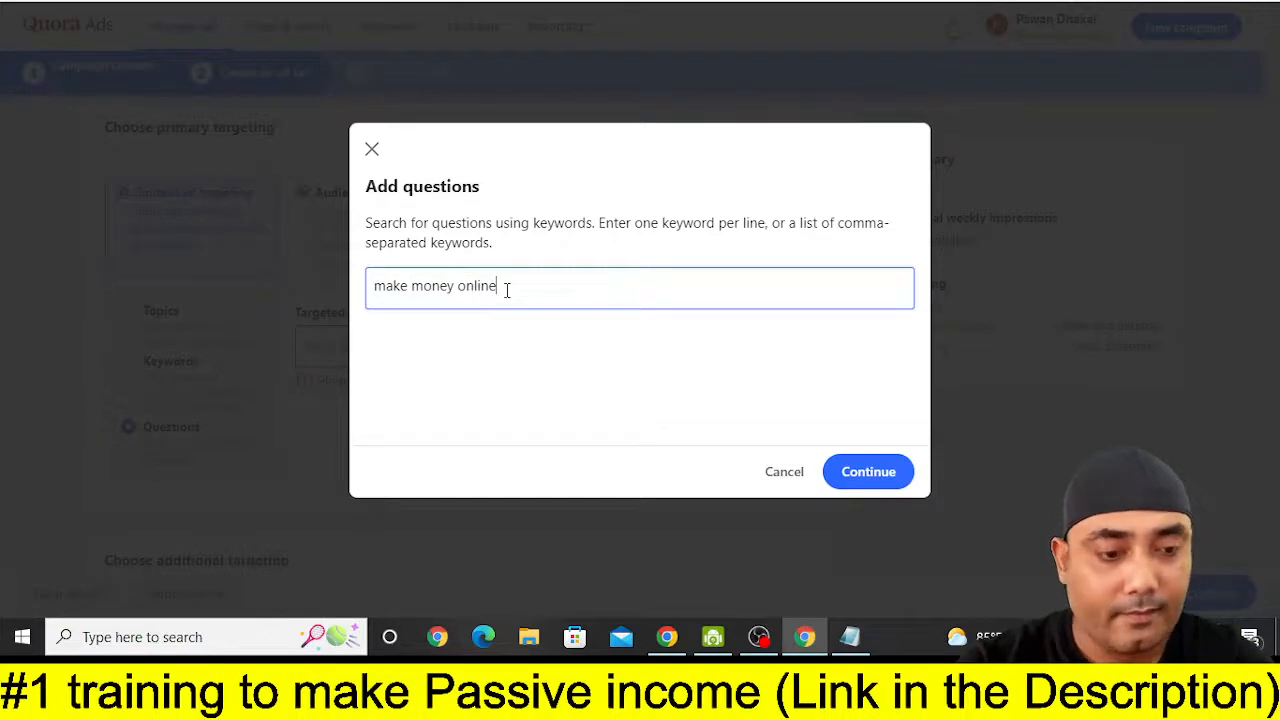
pyautogui.click(880, 474)
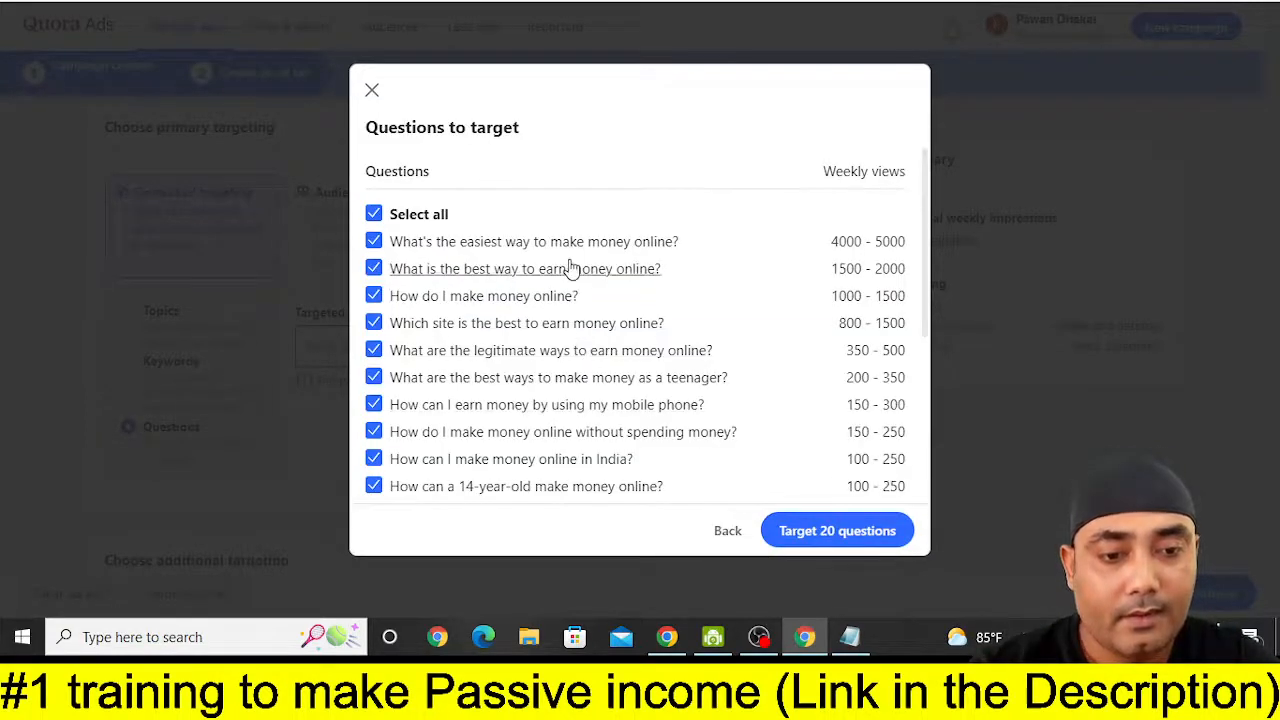
# - Open the question "What is the best way to earn money online?" in a new tab and copy its title
pyautogui.rightClick(604, 276)
pyautogui.click(636, 286)
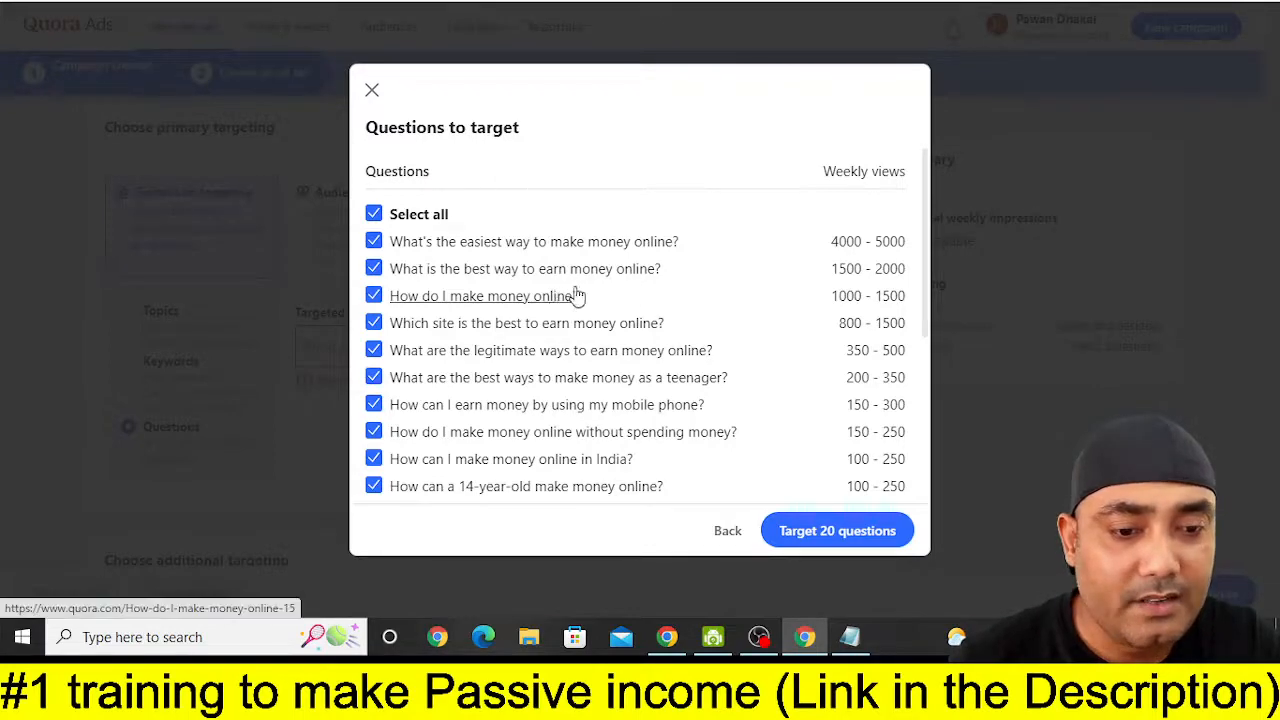
pyautogui.click(700, 2)
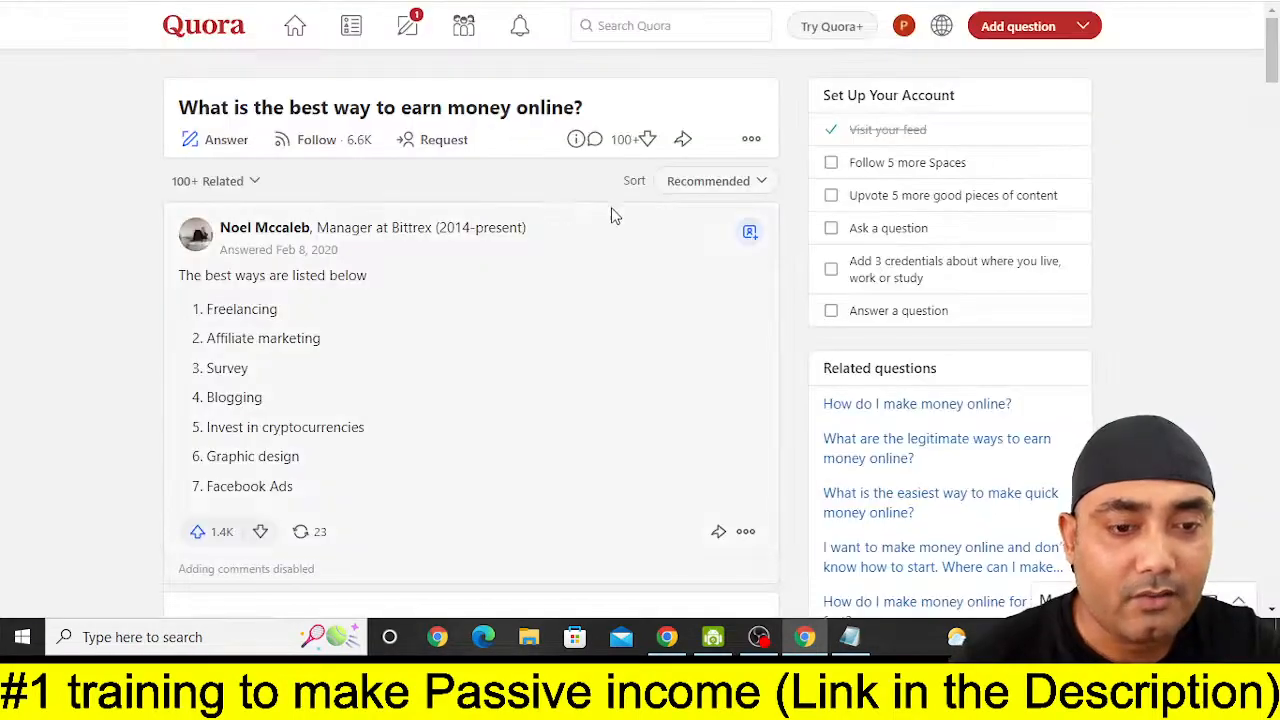
pyautogui.moveTo(590, 112); pyautogui.dragTo(172, 118)
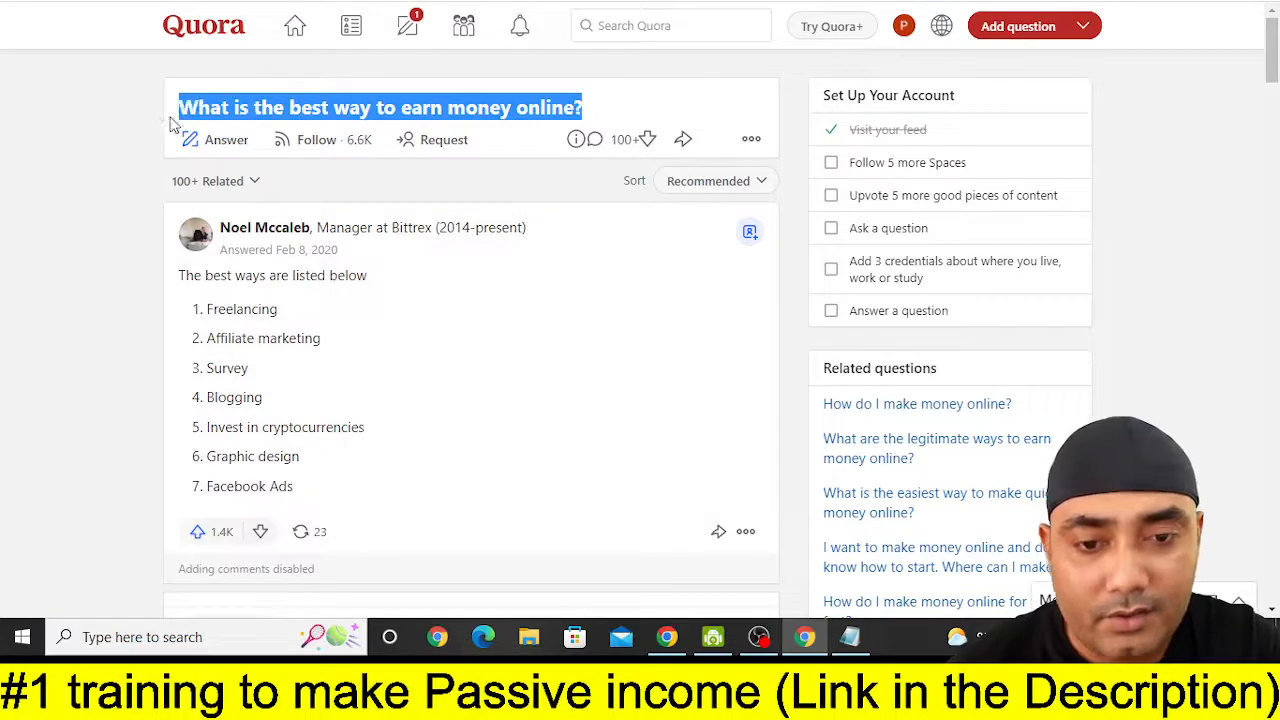
pyautogui.rightClick(182, 114)
pyautogui.click(229, 129)
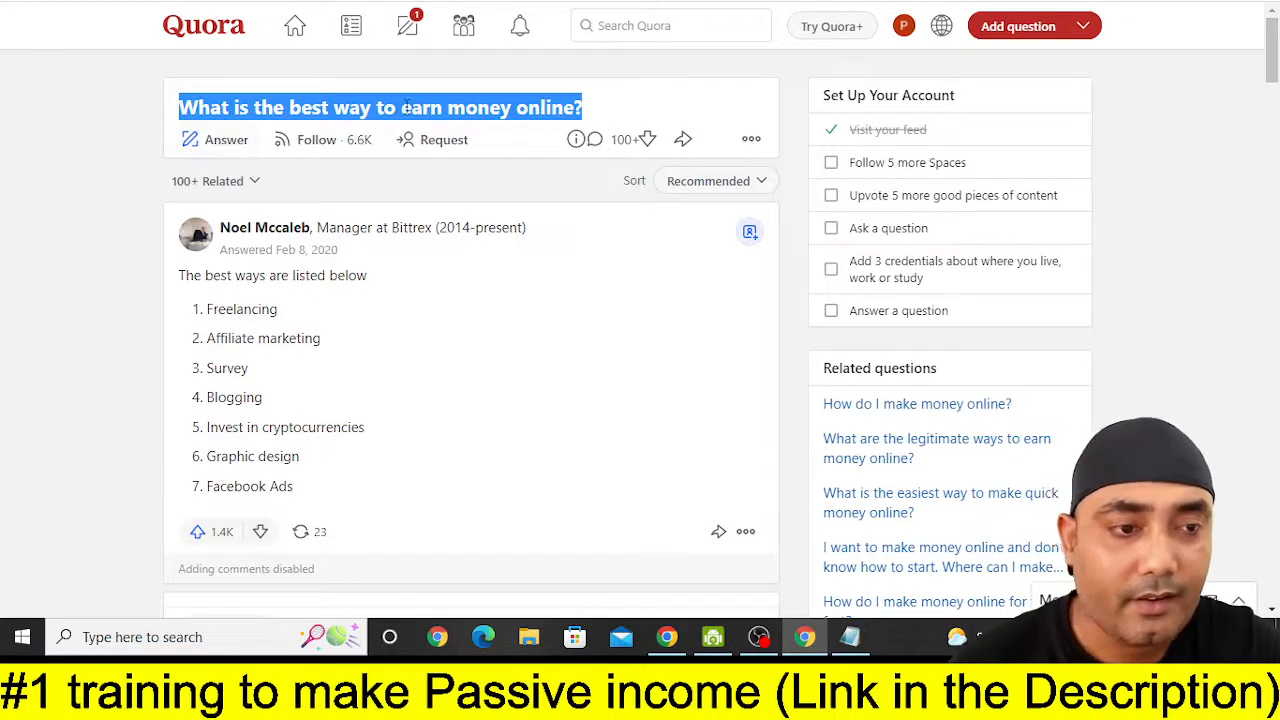
# - Switch to the Nichesss Quora Answers Generator page and highlight the nichesss.com domain in its web address
pyautogui.click(669, 634)
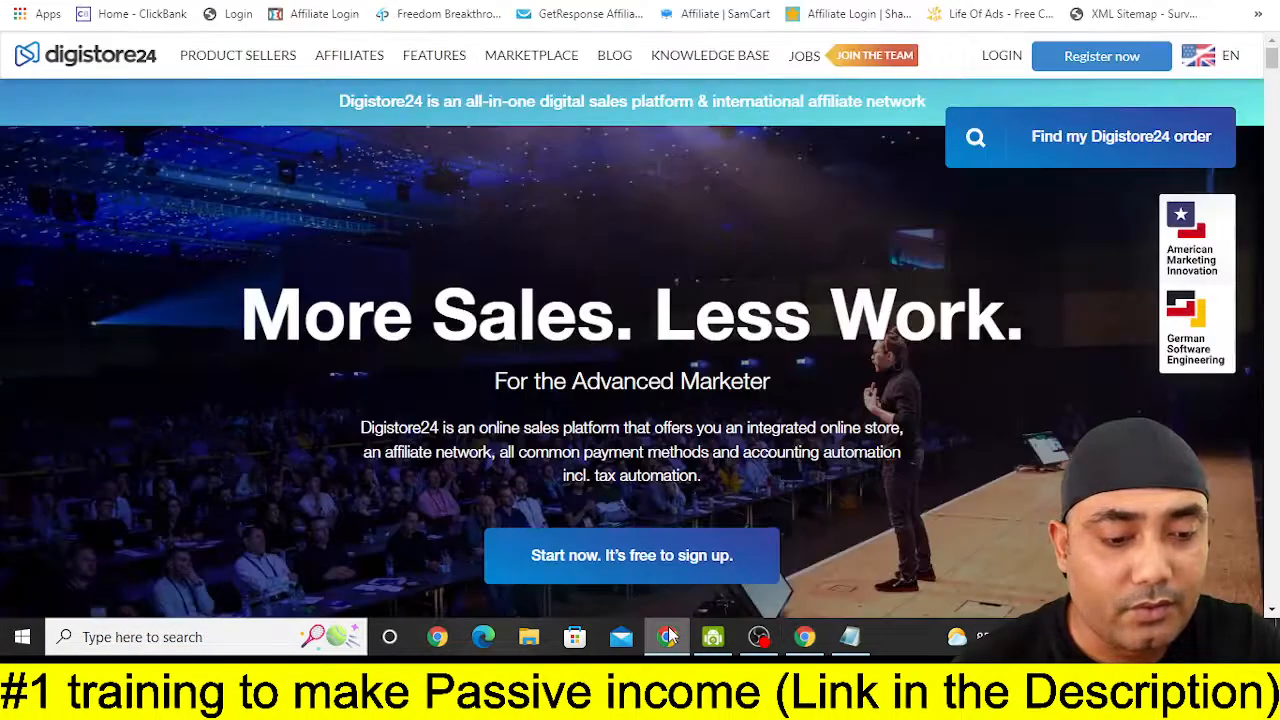
pyautogui.click(669, 636)
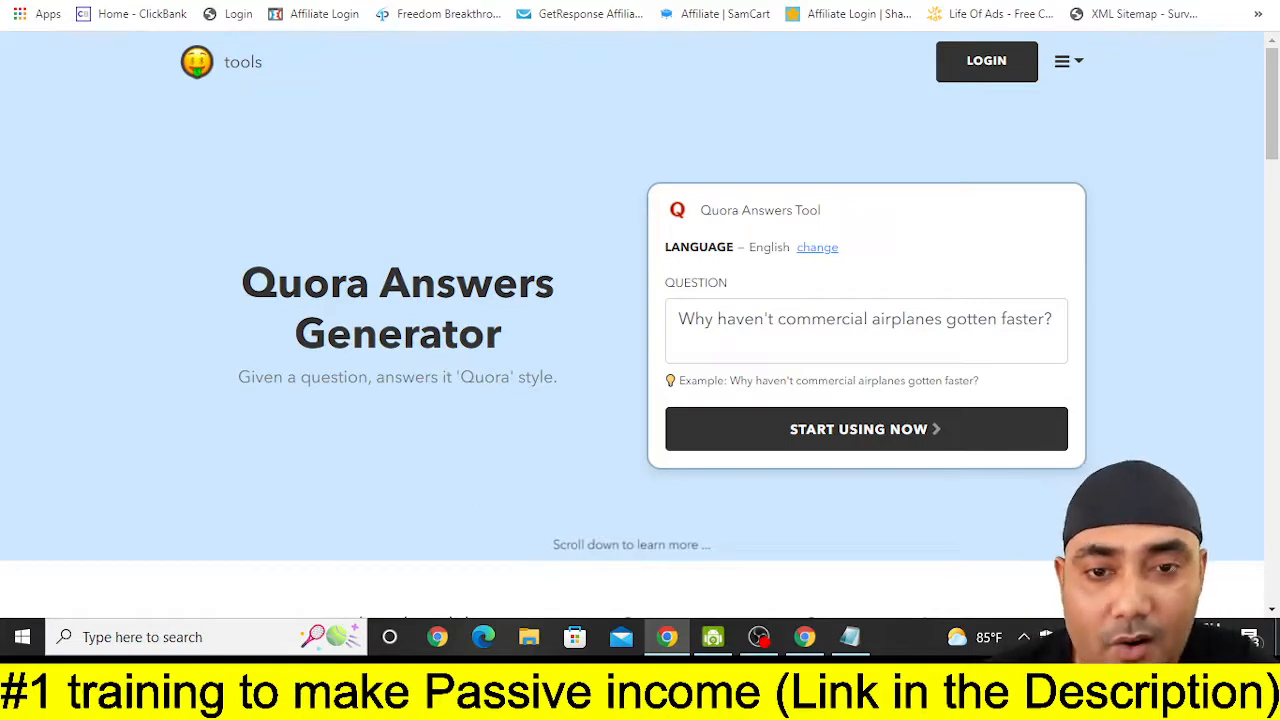
pyautogui.click(1214, 0)
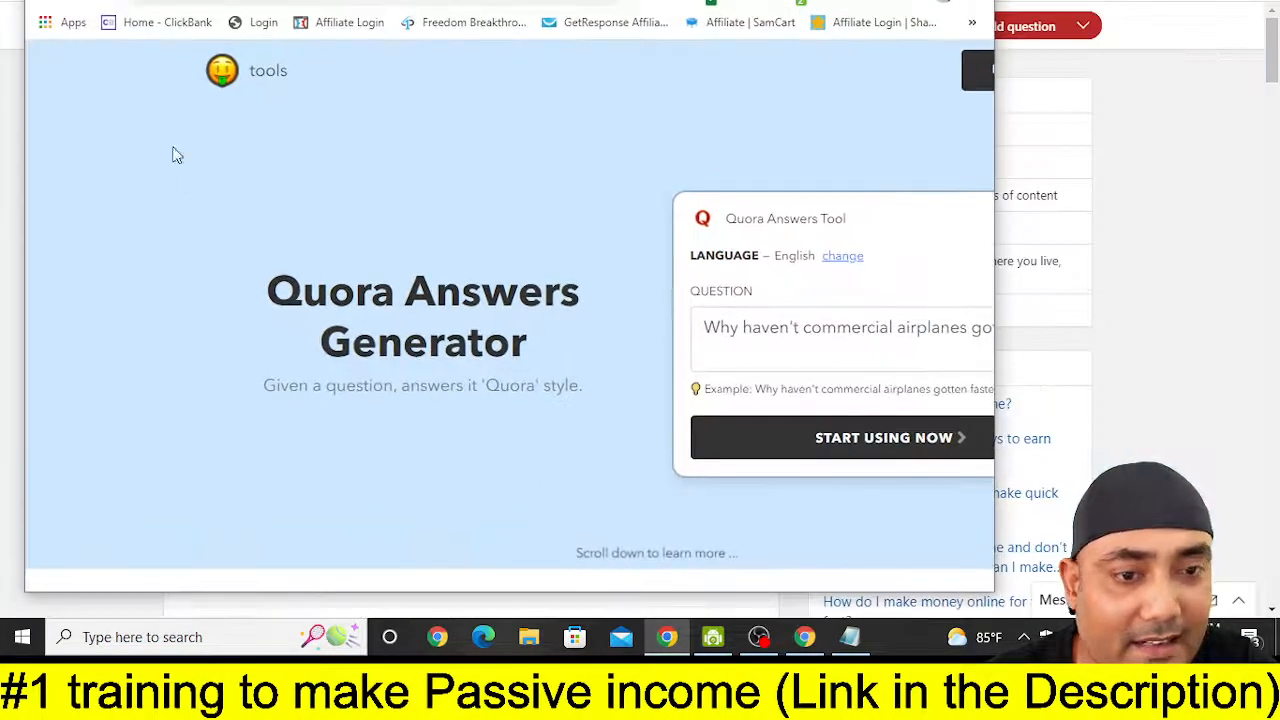
pyautogui.moveTo(613, 0); pyautogui.dragTo(748, 97)
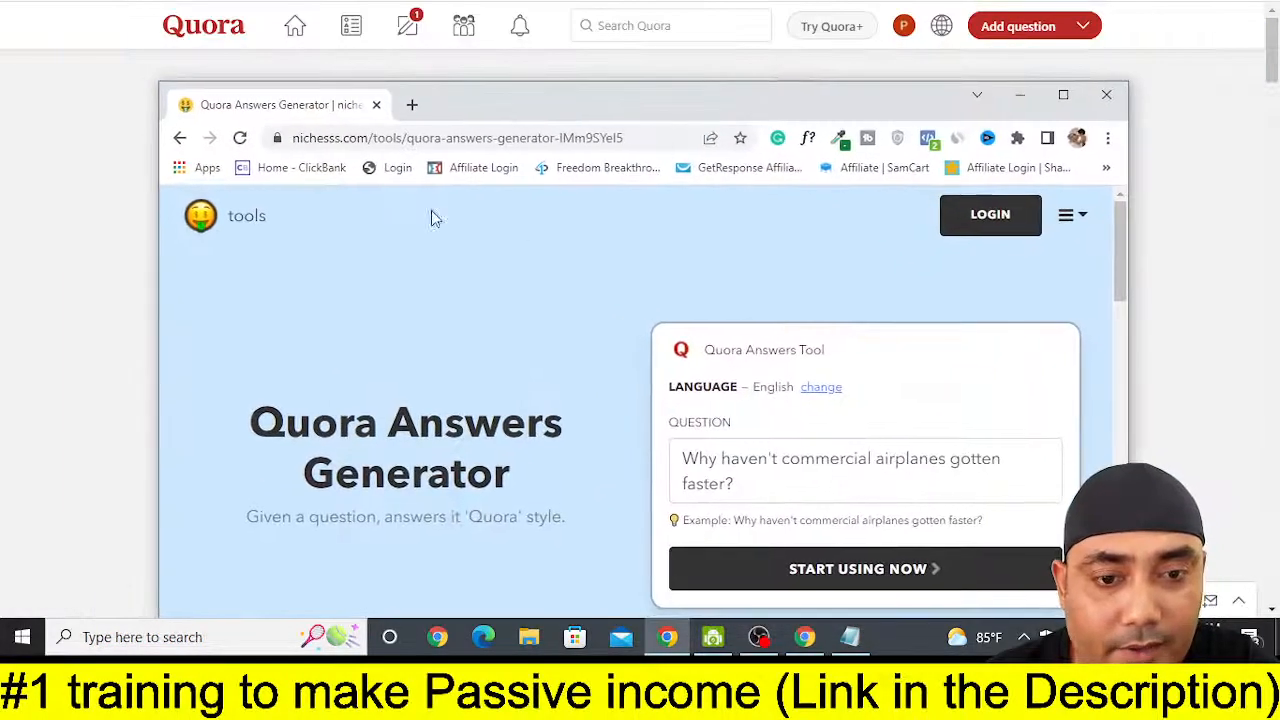
pyautogui.click(300, 138)
pyautogui.moveTo(300, 138); pyautogui.dragTo(426, 140)
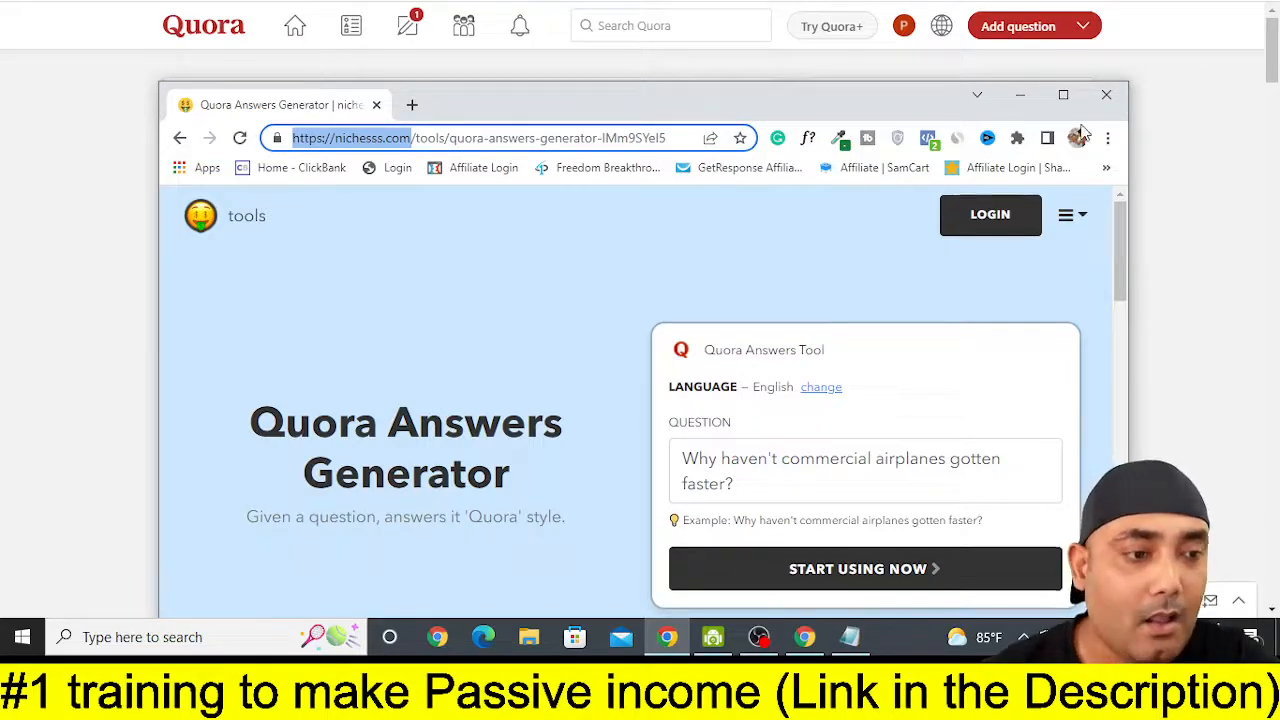
pyautogui.click(1065, 96)
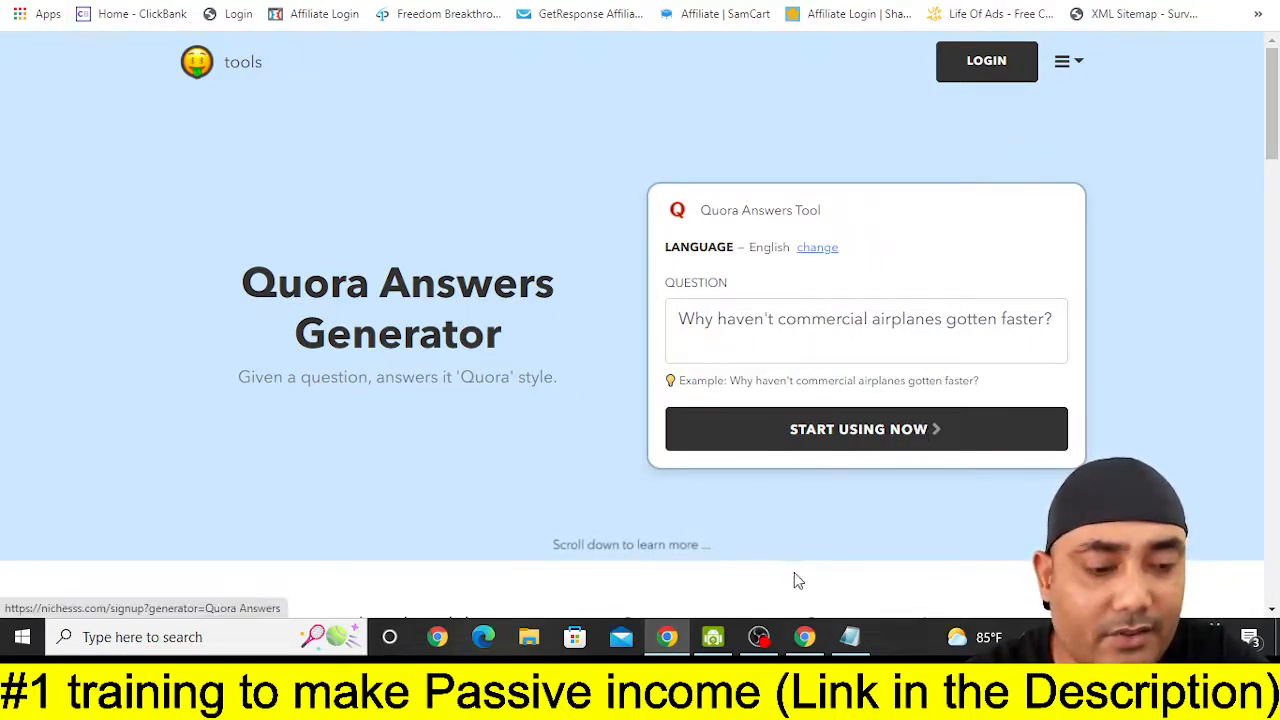
# - Switch to the Nichesss dashboard, browse the content tools and filter them by the name "quora"
pyautogui.click(805, 640)
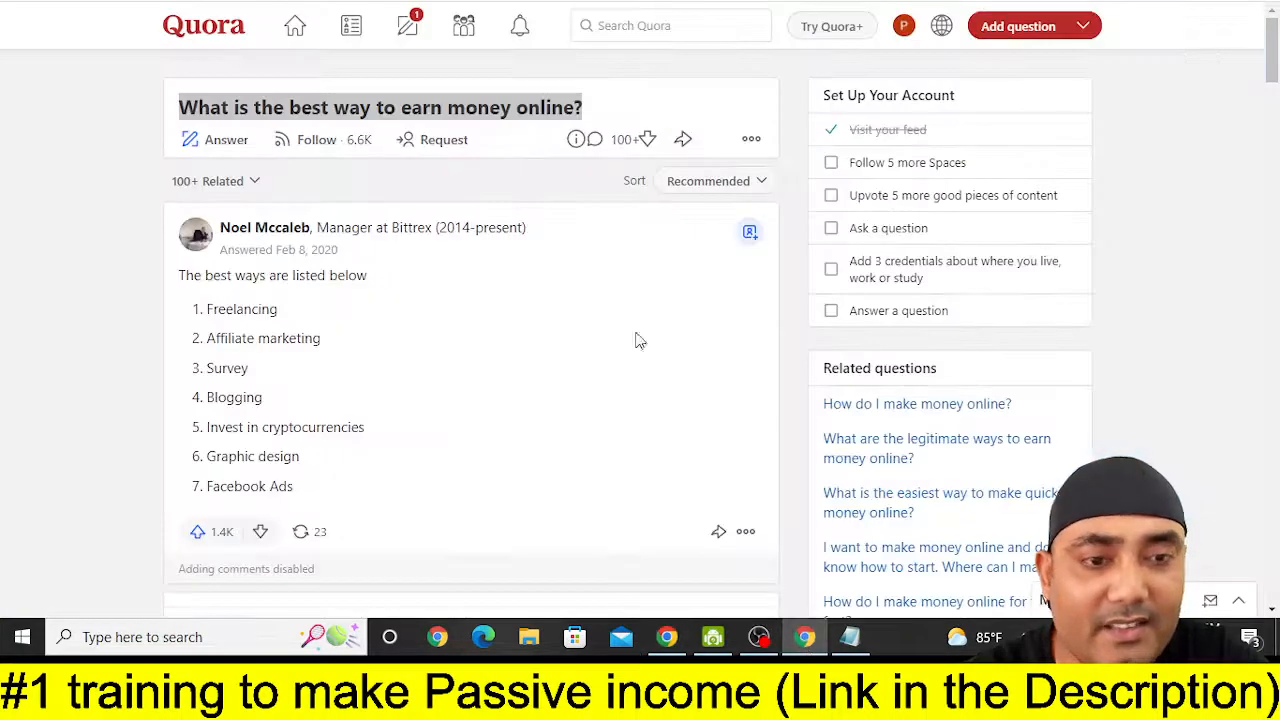
pyautogui.hotkey('alt', 'Tab')
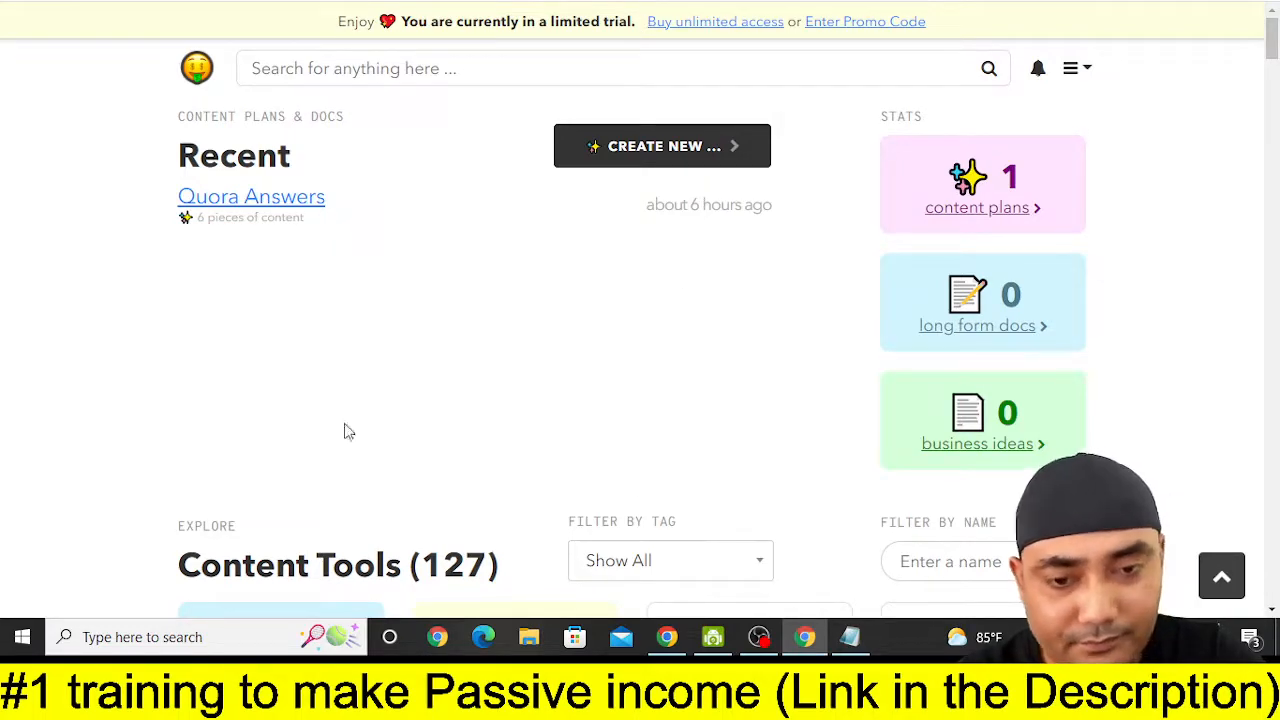
pyautogui.scroll(-4, 615, 290)
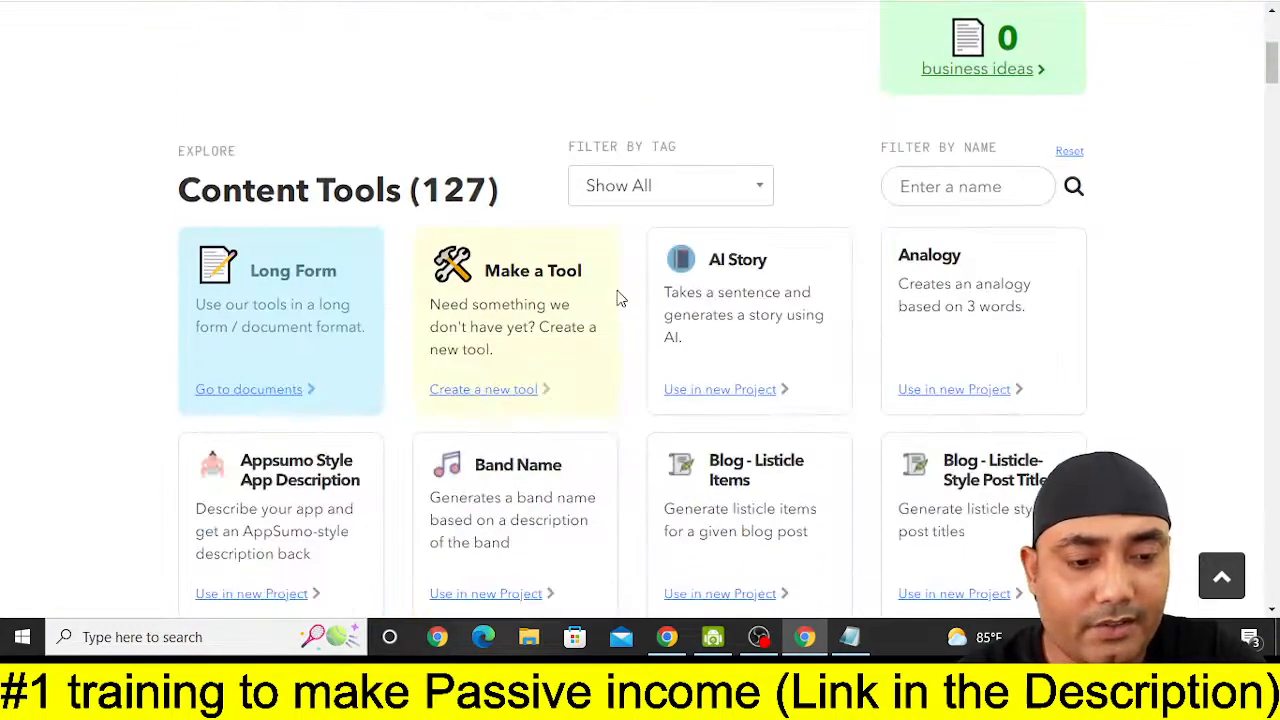
pyautogui.scroll(-1, 793, 187)
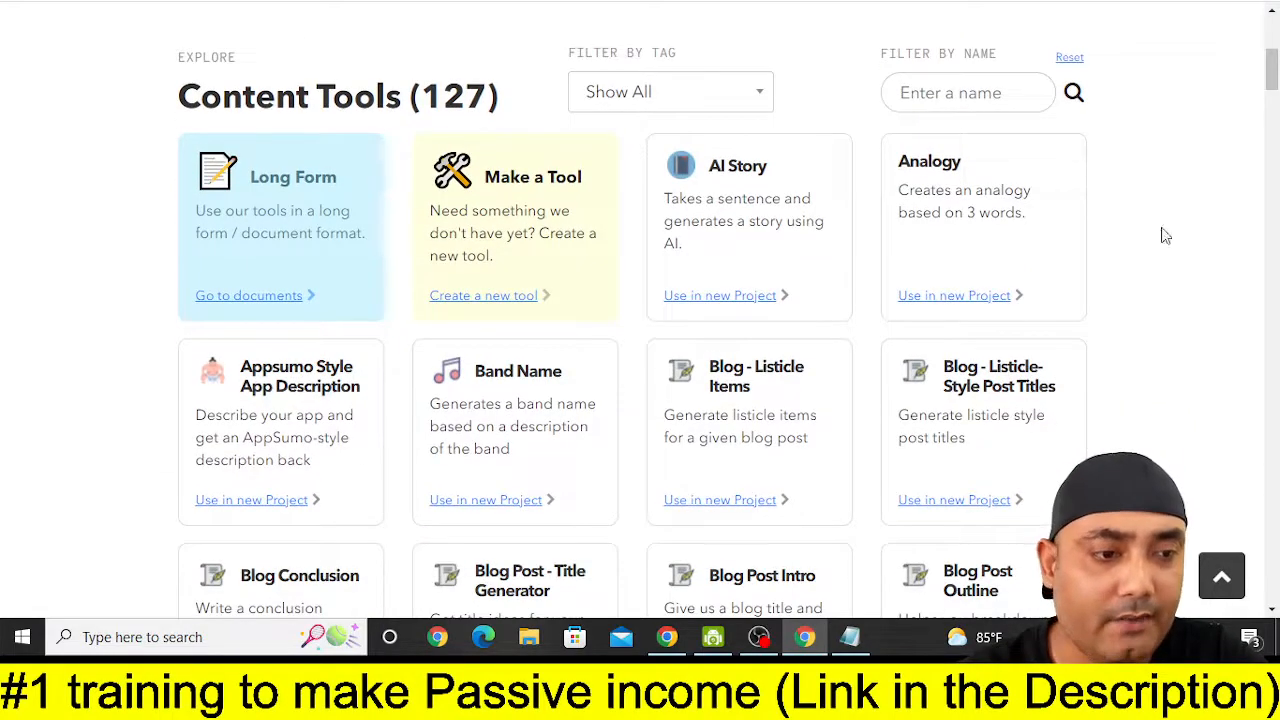
pyautogui.scroll(-5, 1165, 235)
pyautogui.scroll(4, 1133, 174)
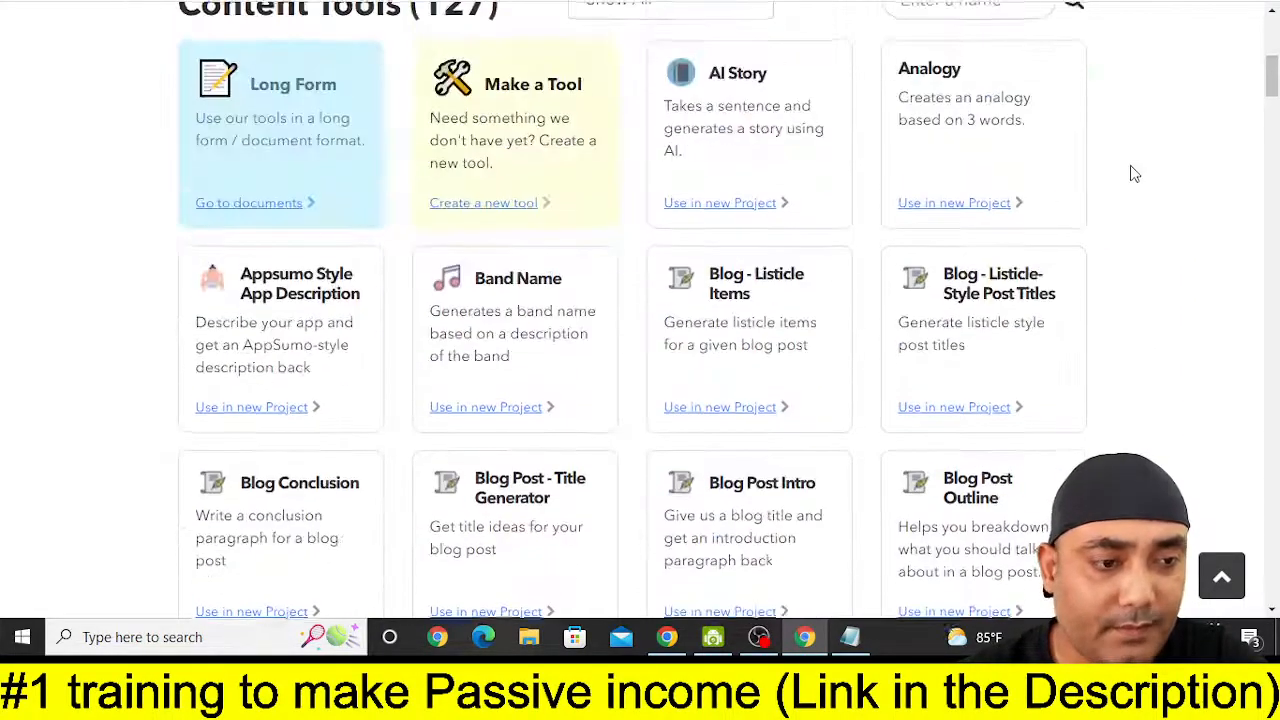
pyautogui.scroll(4, 1133, 174)
pyautogui.scroll(-1, 754, 360)
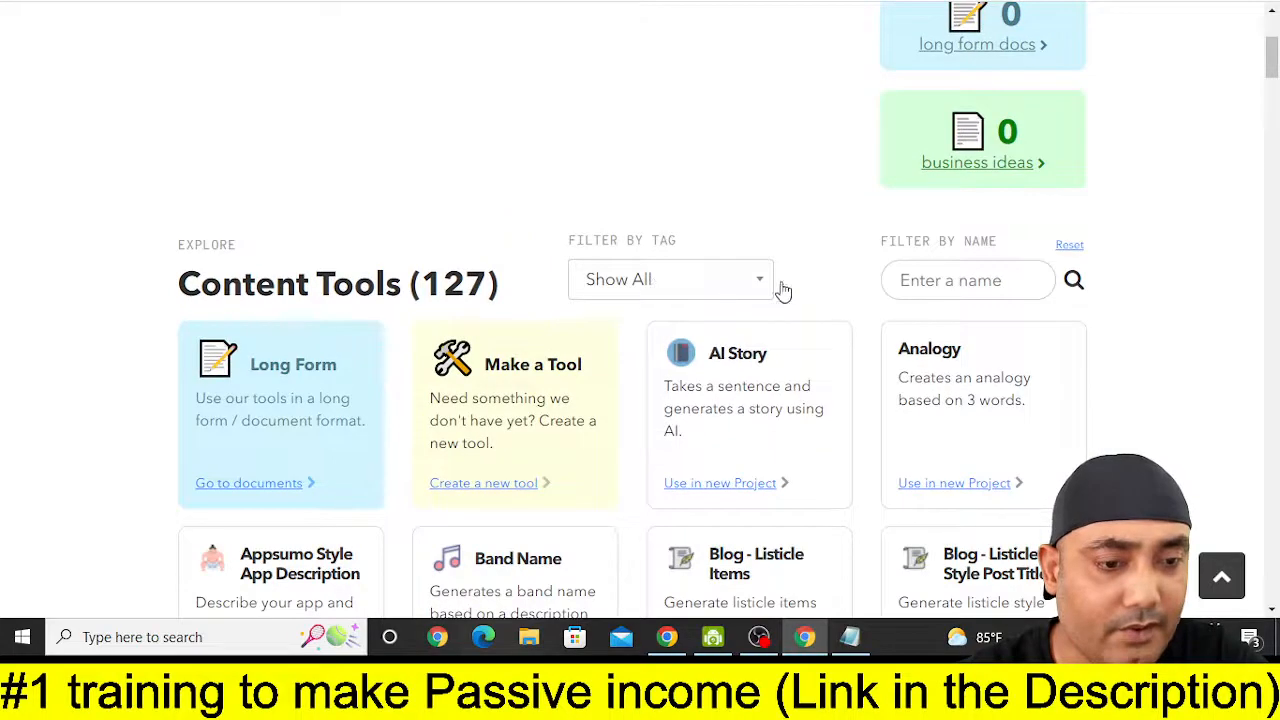
pyautogui.scroll(-1, 783, 290)
pyautogui.click(957, 188)
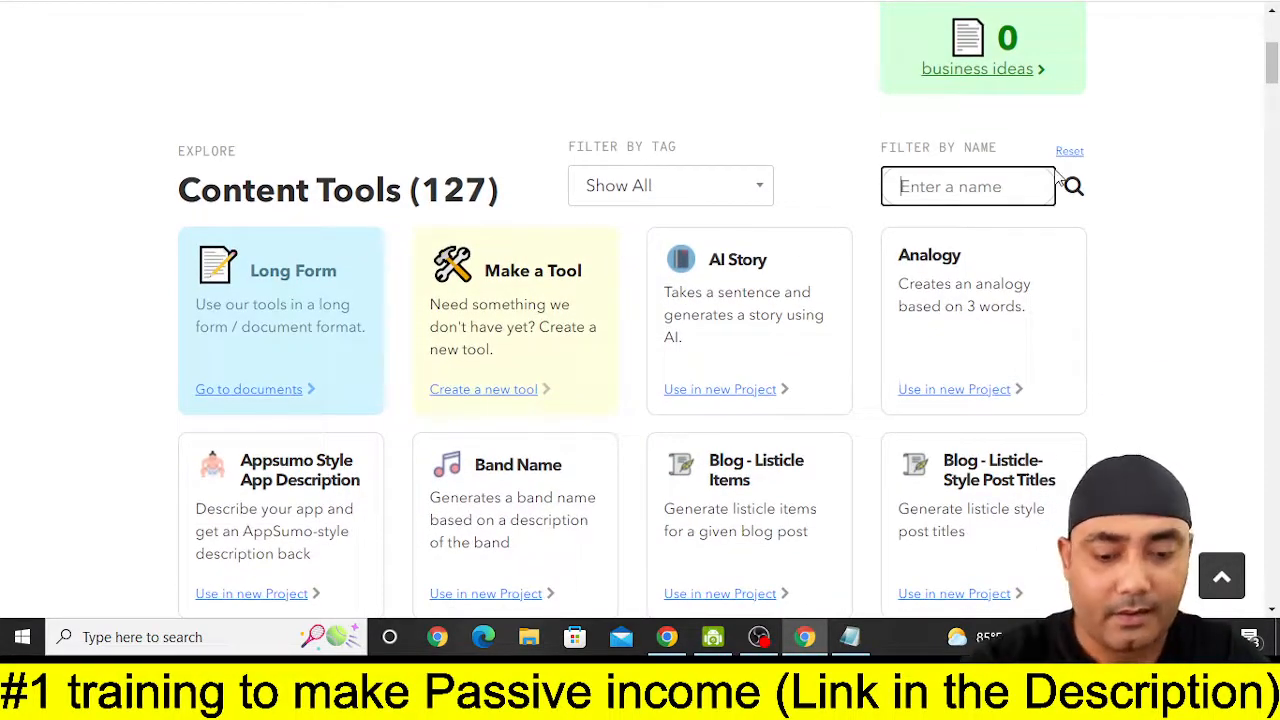
pyautogui.write('quora')
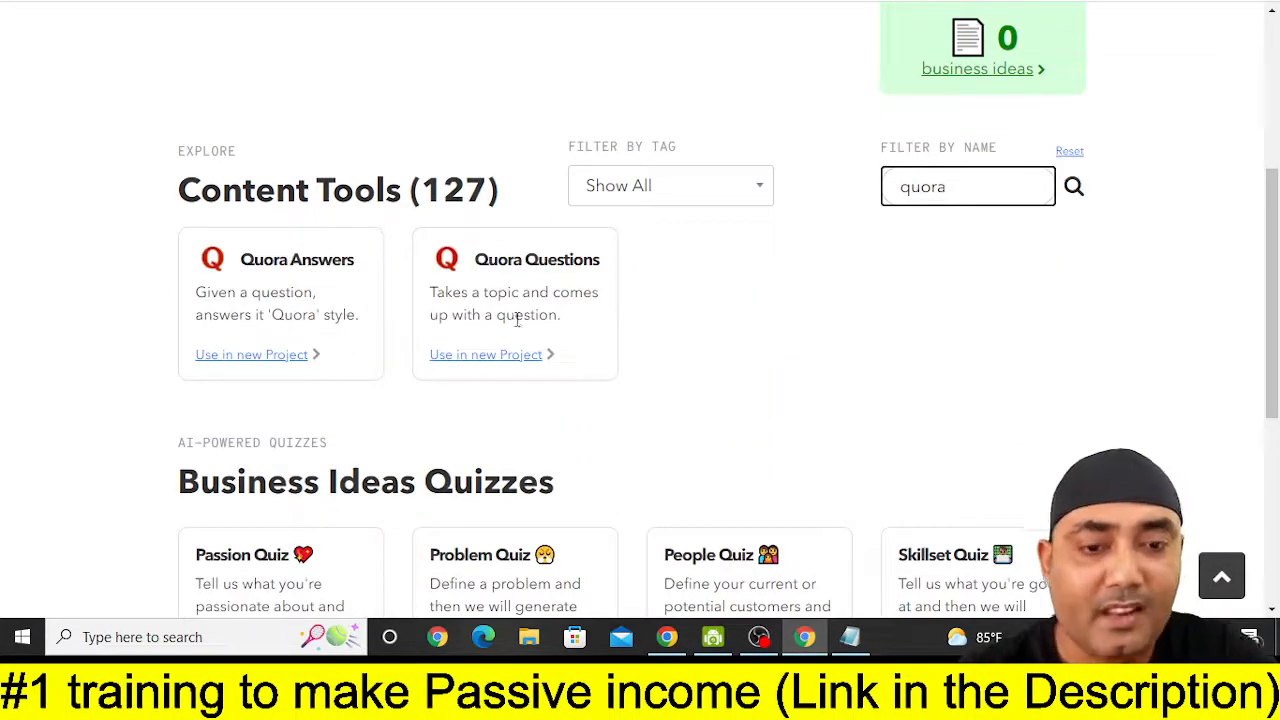
# - Create a new project for the Quora Answers tool, entering "QUROA Ans" as its name, description and keyword
pyautogui.click(258, 356)
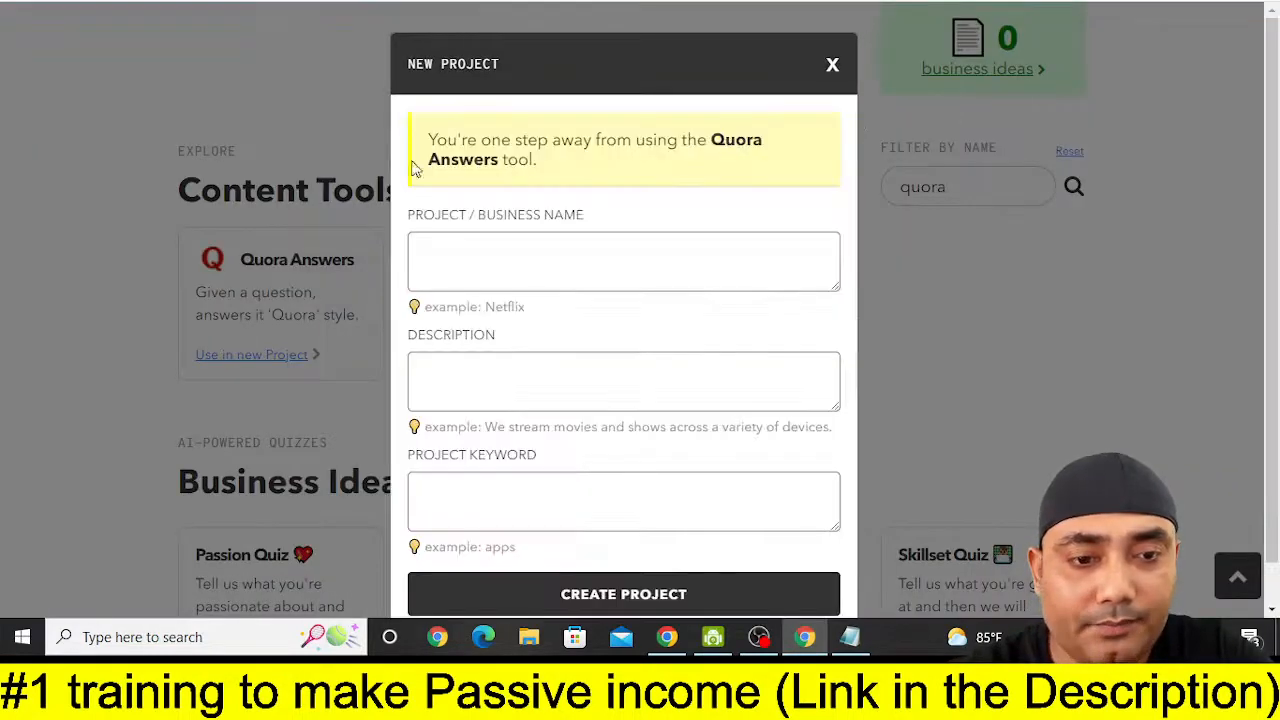
pyautogui.click(505, 262)
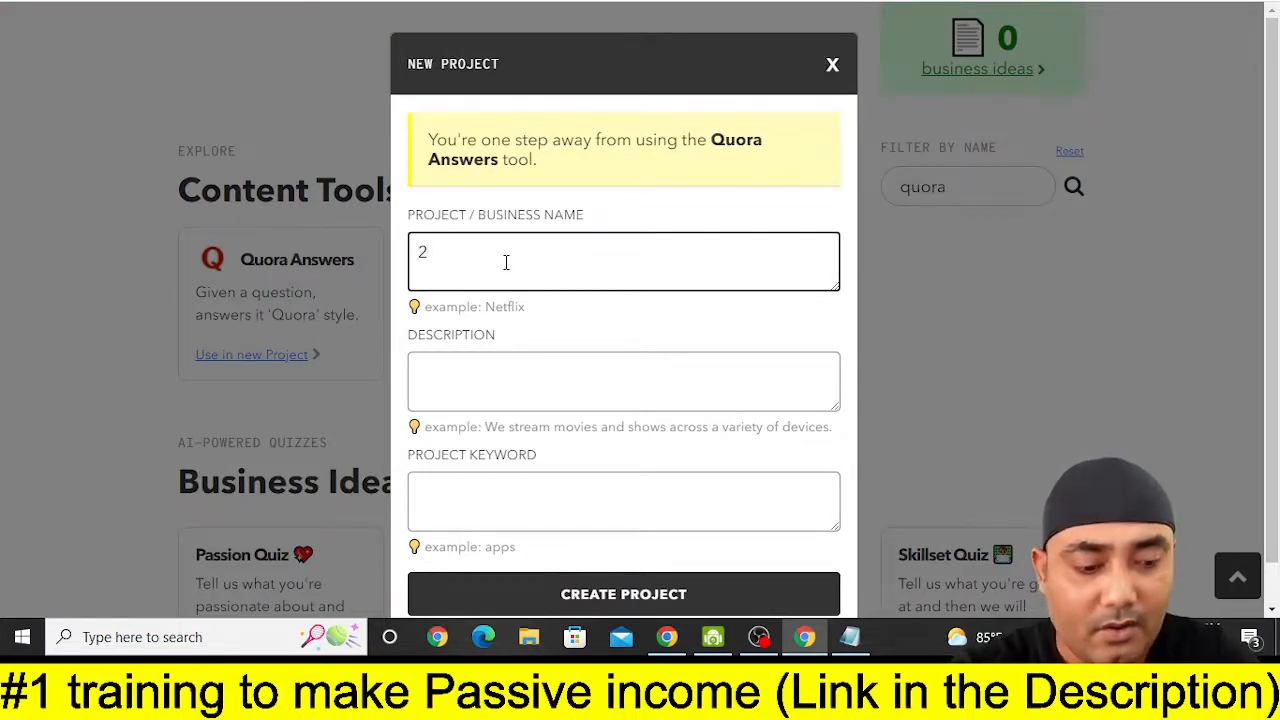
pyautogui.write('2Q')
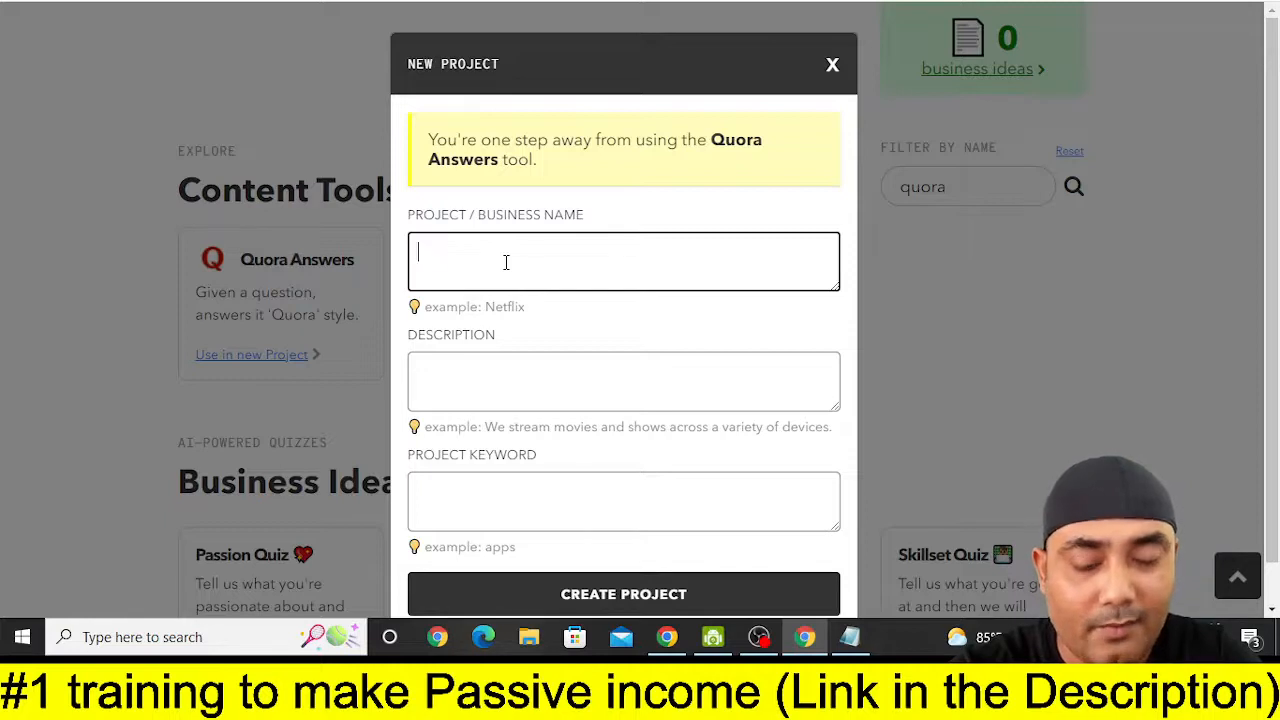
pyautogui.write('UROA Ans')
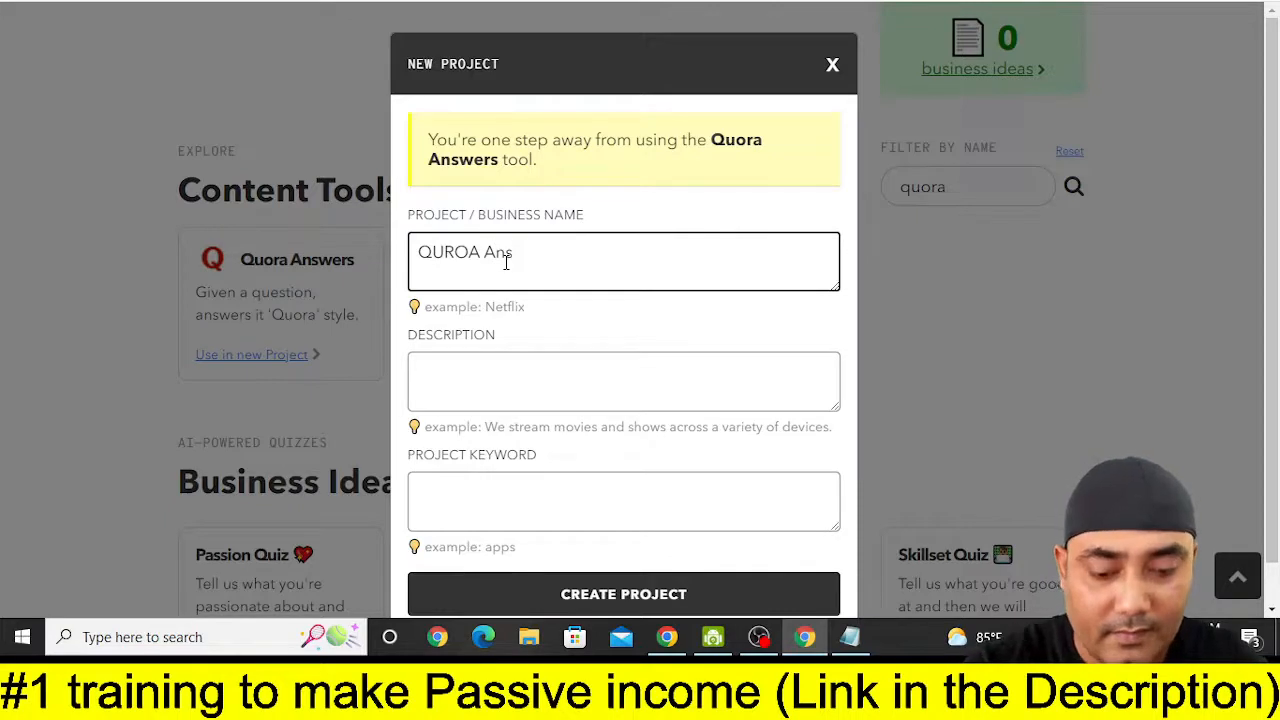
pyautogui.hotkey('ctrl', 'a')
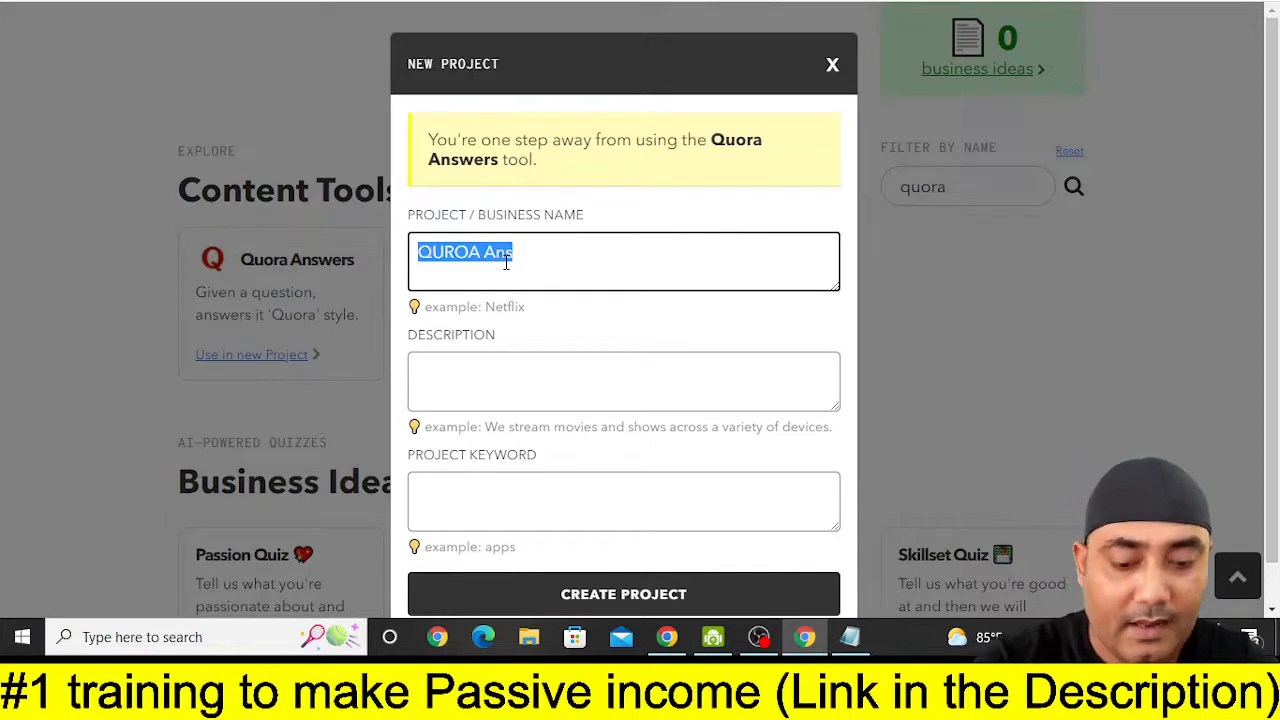
pyautogui.click(503, 362)
pyautogui.hotkey('ctrl', 'v')
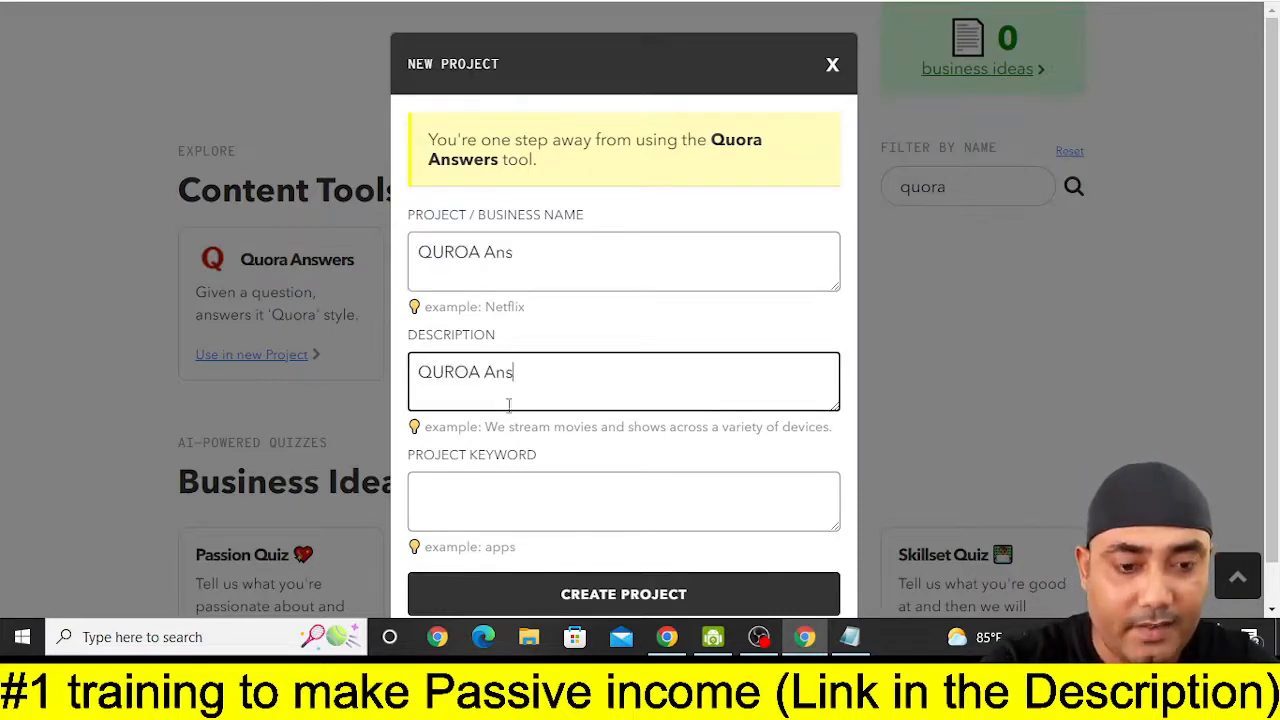
pyautogui.click(508, 480)
pyautogui.hotkey('ctrl', 'v')
pyautogui.scroll(-1, 663, 537)
pyautogui.click(661, 533)
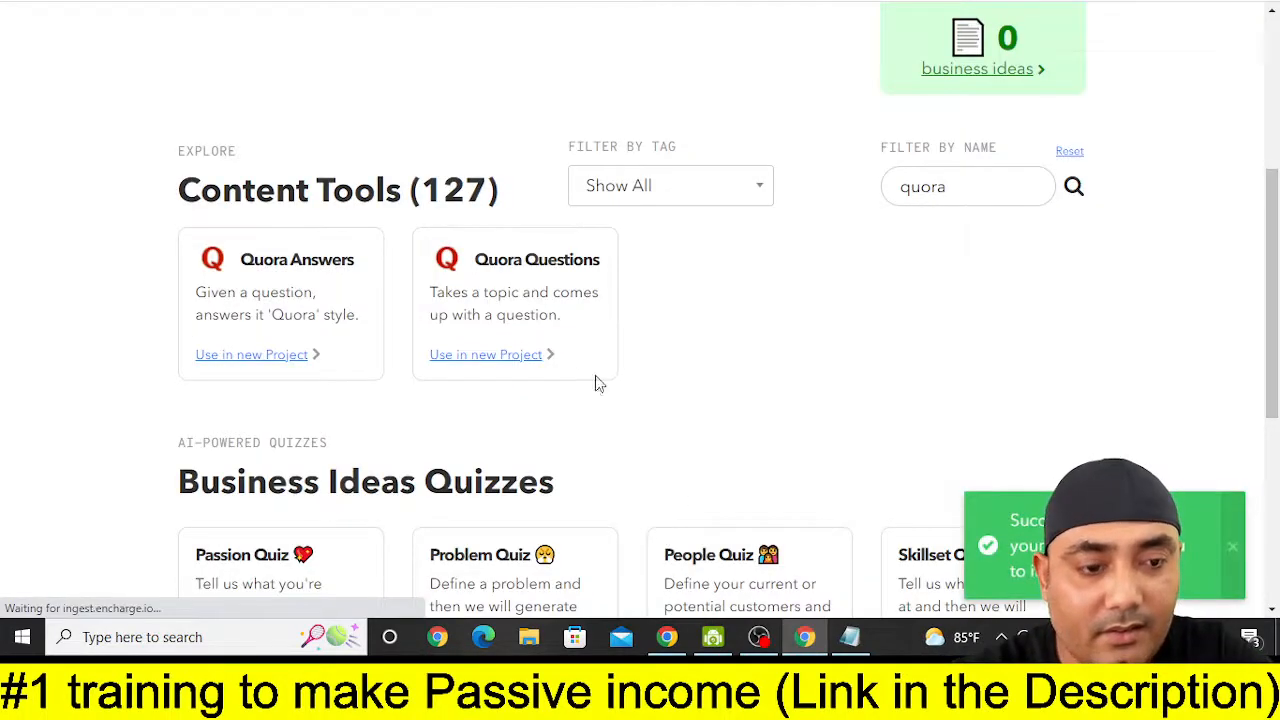
# - Return to the Quora question "What is the best way to earn money online?" and copy its title again
pyautogui.click(506, 354)
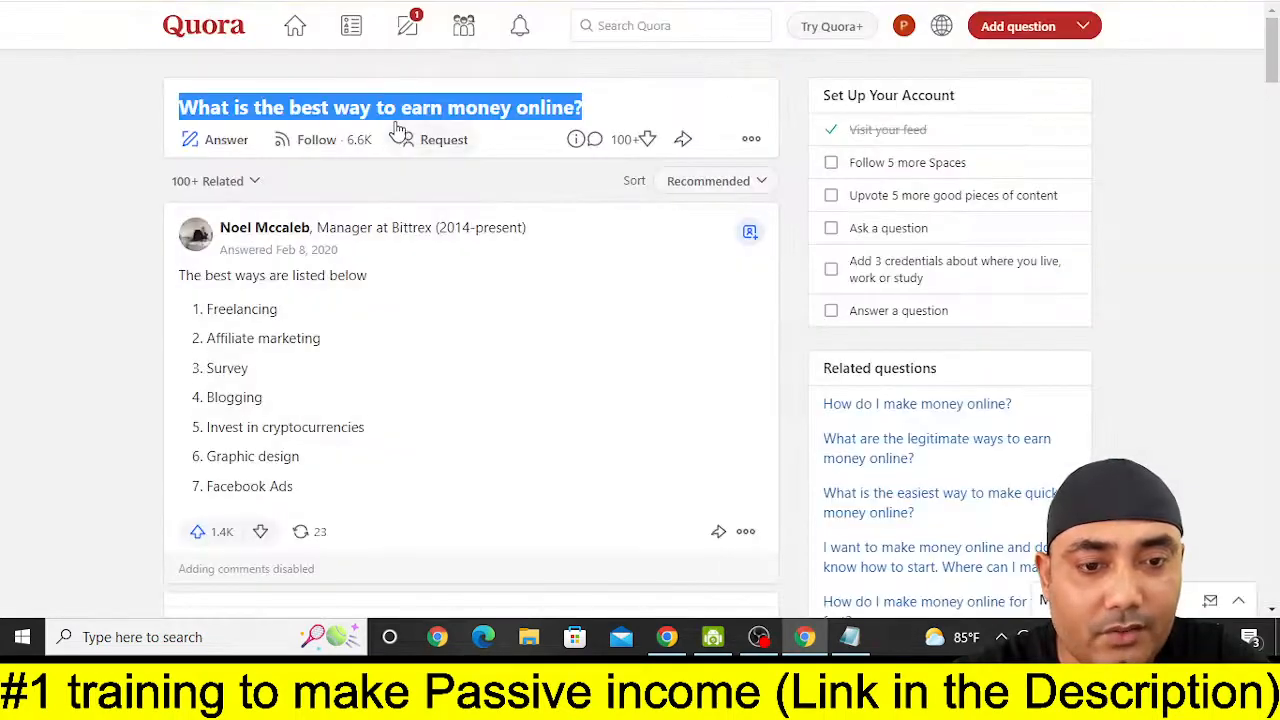
pyautogui.rightClick(403, 116)
pyautogui.click(467, 133)
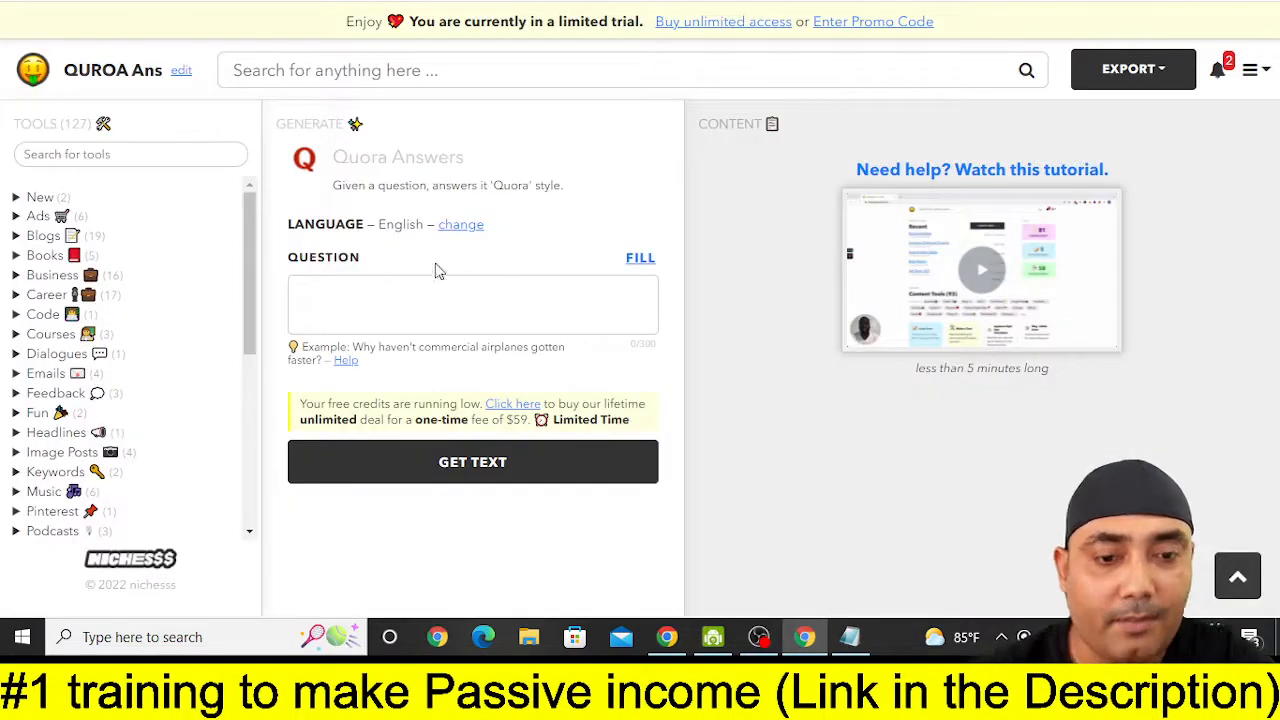
# - Generate Quora-style answers for the copied question "What is the best way to earn money online?" and review the results
pyautogui.click(434, 306)
pyautogui.hotkey('ctrl', 'v')
pyautogui.click(517, 478)
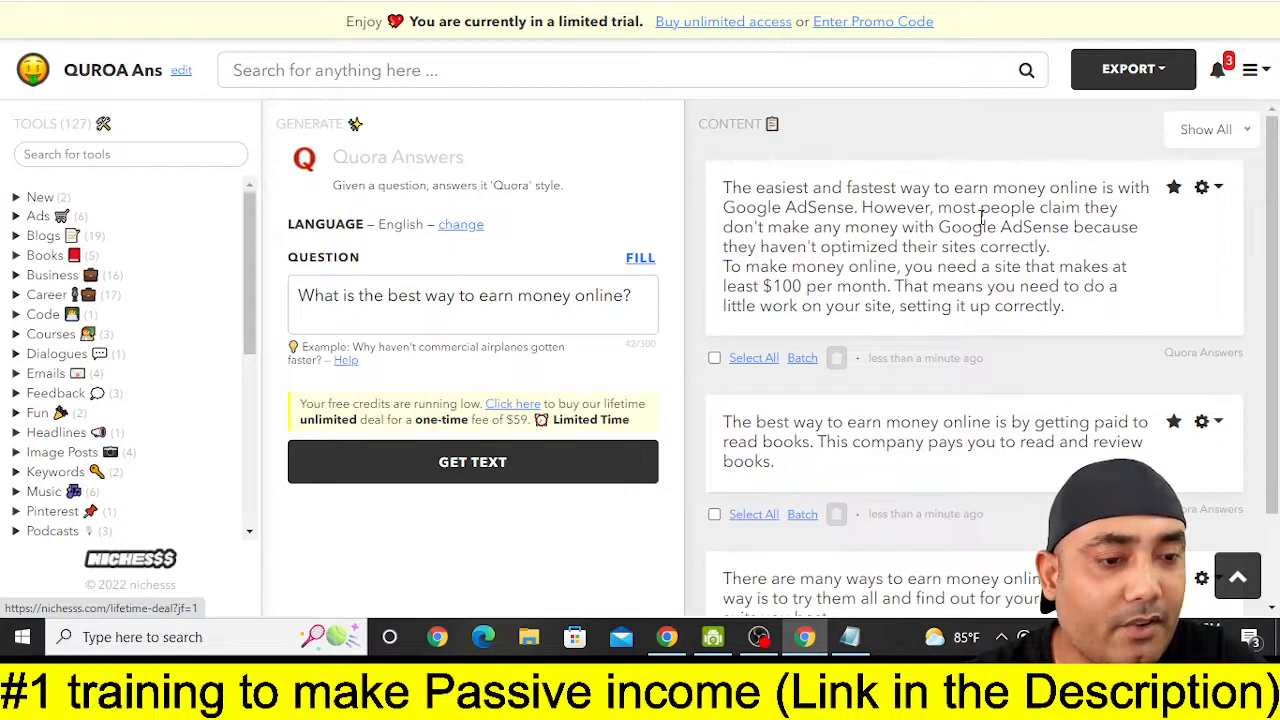
pyautogui.scroll(-2, 932, 246)
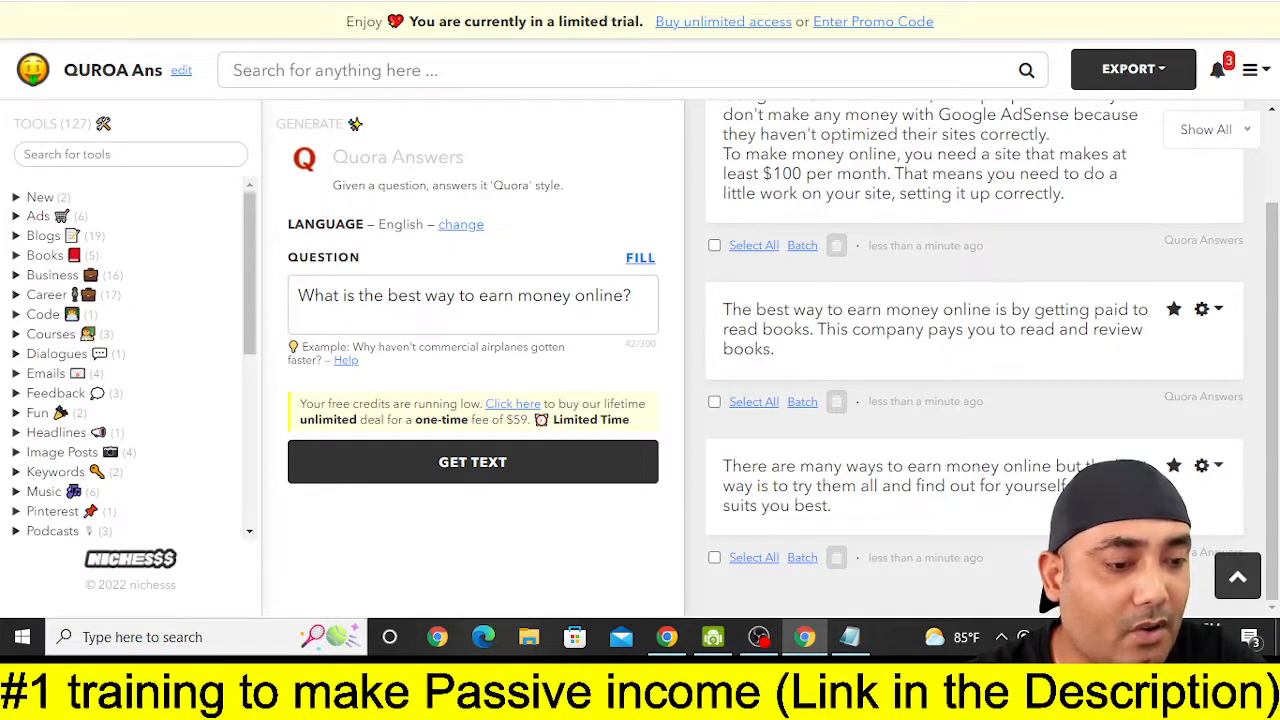
pyautogui.scroll(2, 960, 358)
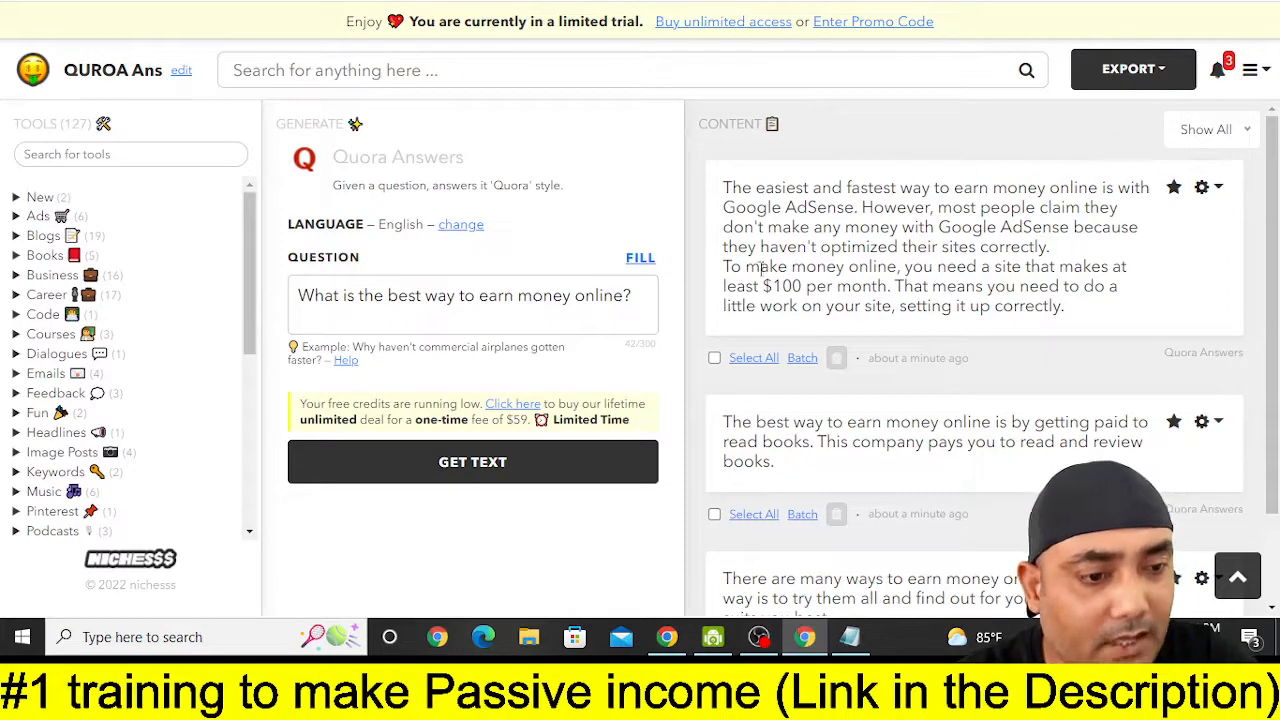
# - Copy the full text of the first generated answer, the one about Google AdSense
pyautogui.moveTo(725, 184); pyautogui.dragTo(1150, 318)
pyautogui.rightClick(1003, 257)
pyautogui.click(1030, 272)
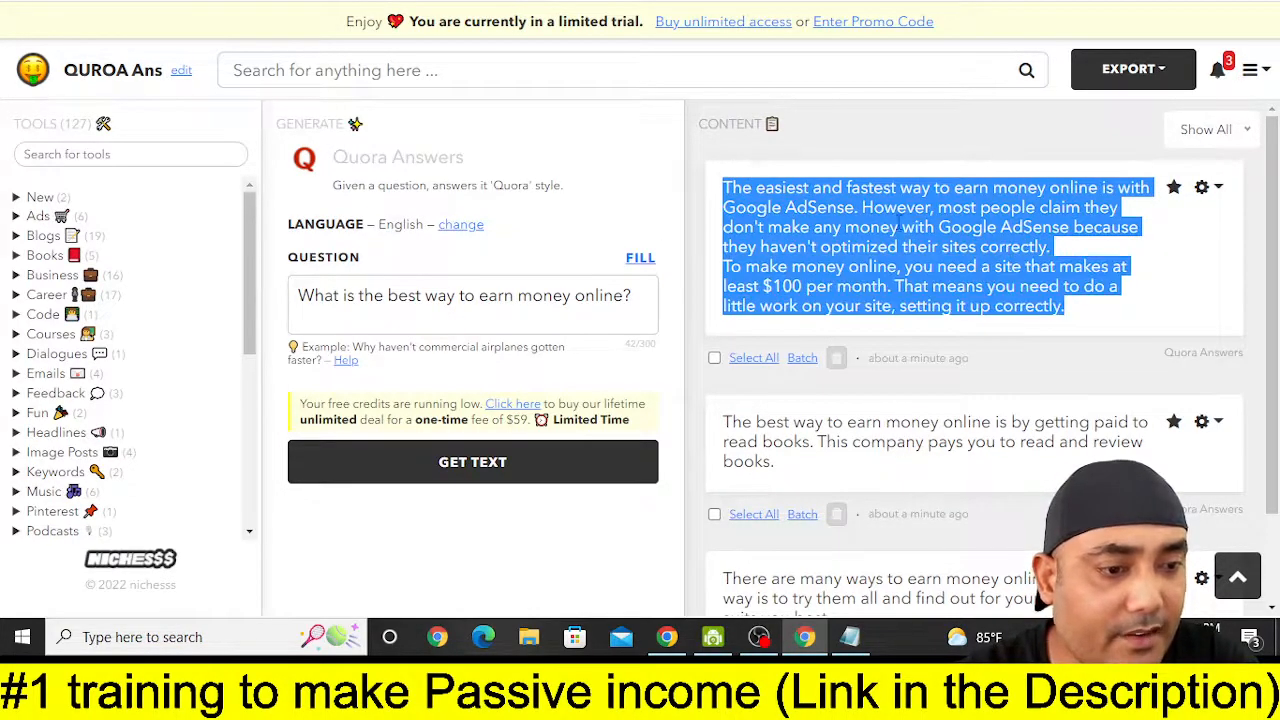
# - Switch to the Quora question, start an answer, paste the copied text and add a new paragraph below it
pyautogui.click(600, 2)
pyautogui.scroll(-2, 474, 334)
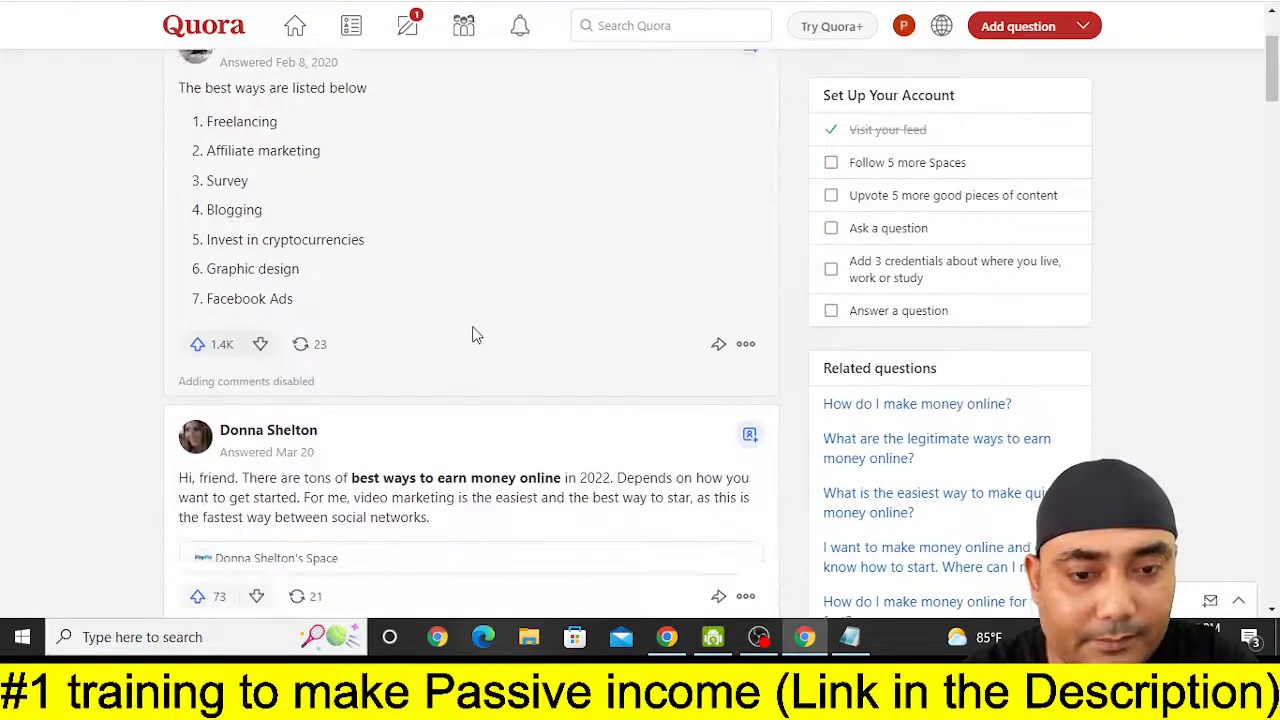
pyautogui.scroll(2, 474, 354)
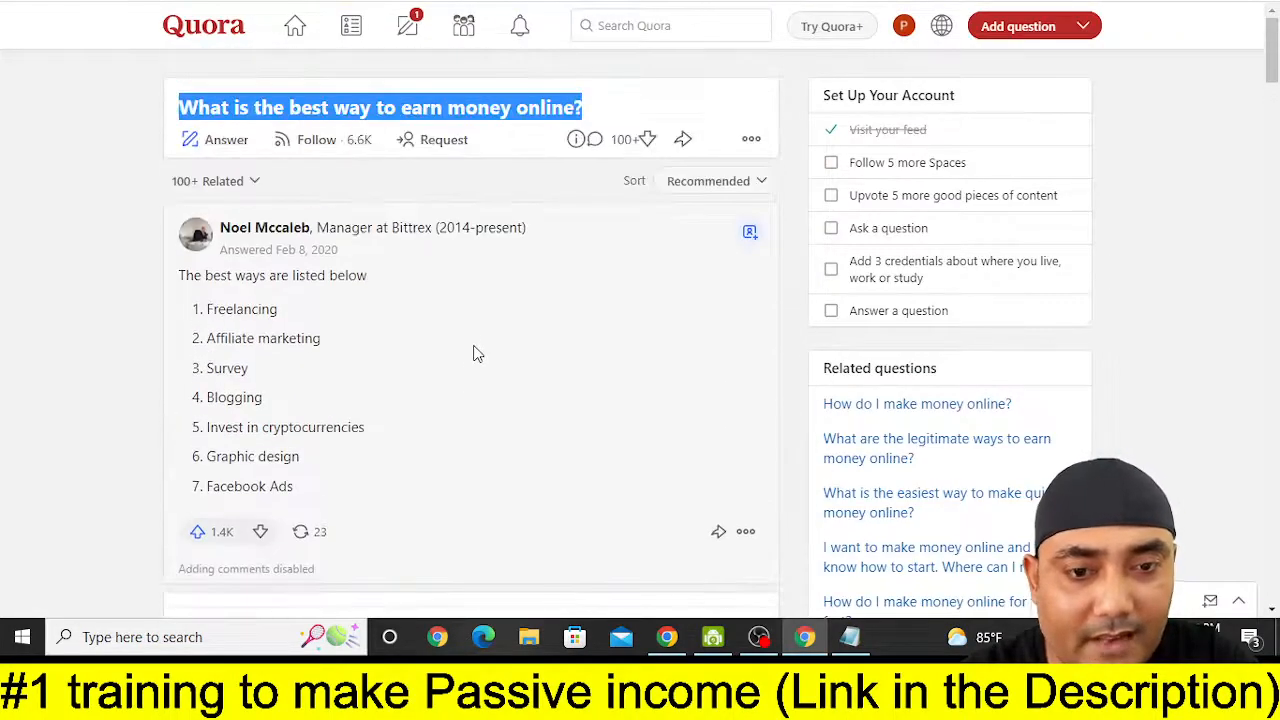
pyautogui.click(223, 144)
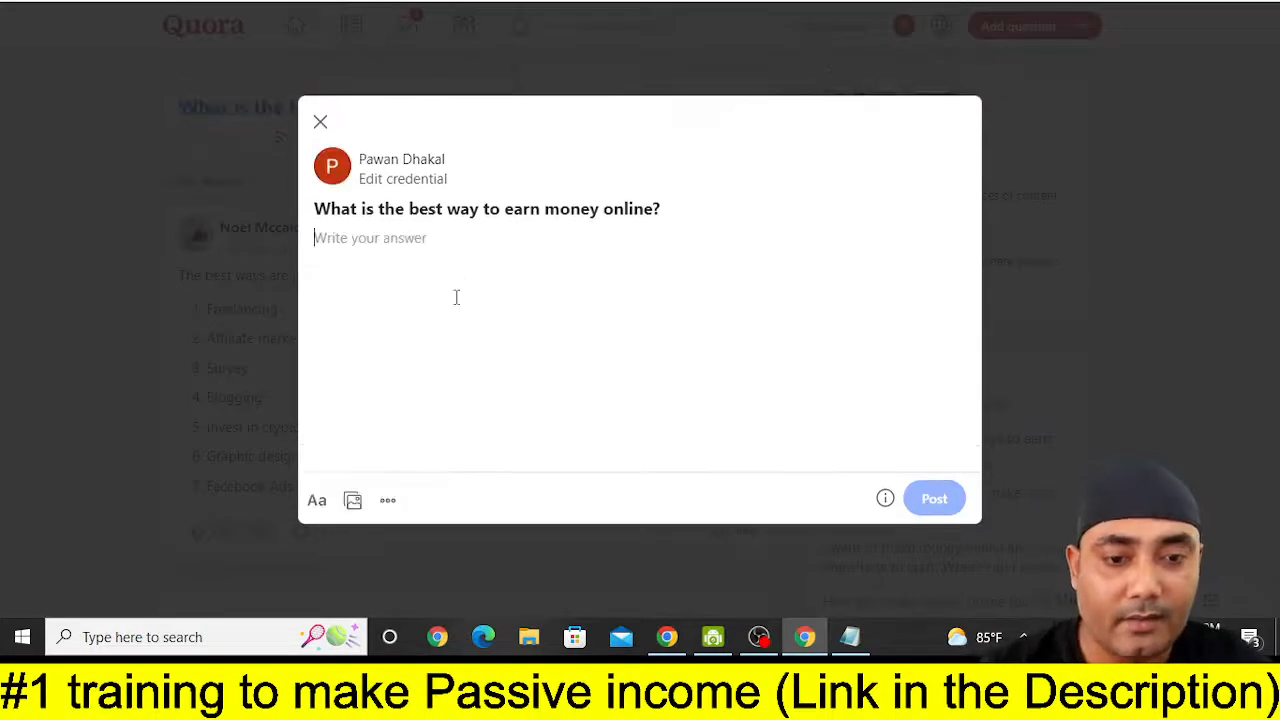
pyautogui.hotkey('ctrl', 'v')
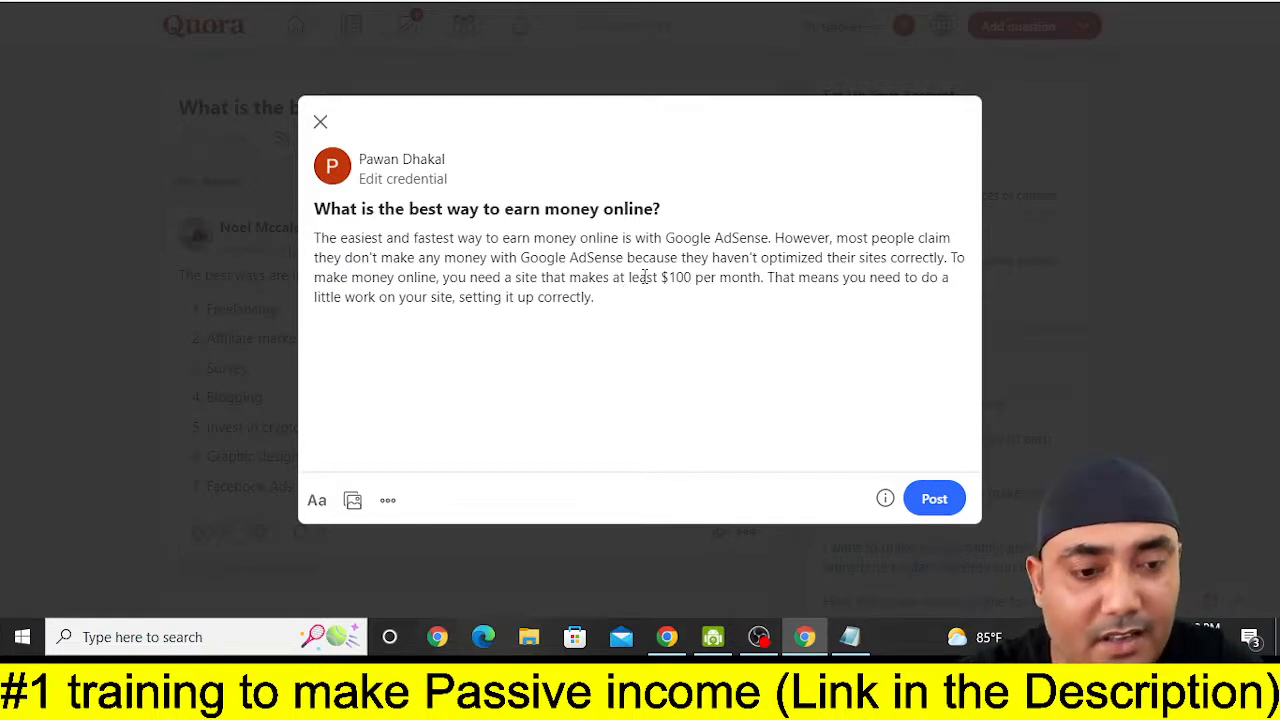
pyautogui.moveTo(765, 277); pyautogui.dragTo(660, 279)
pyautogui.click(628, 313)
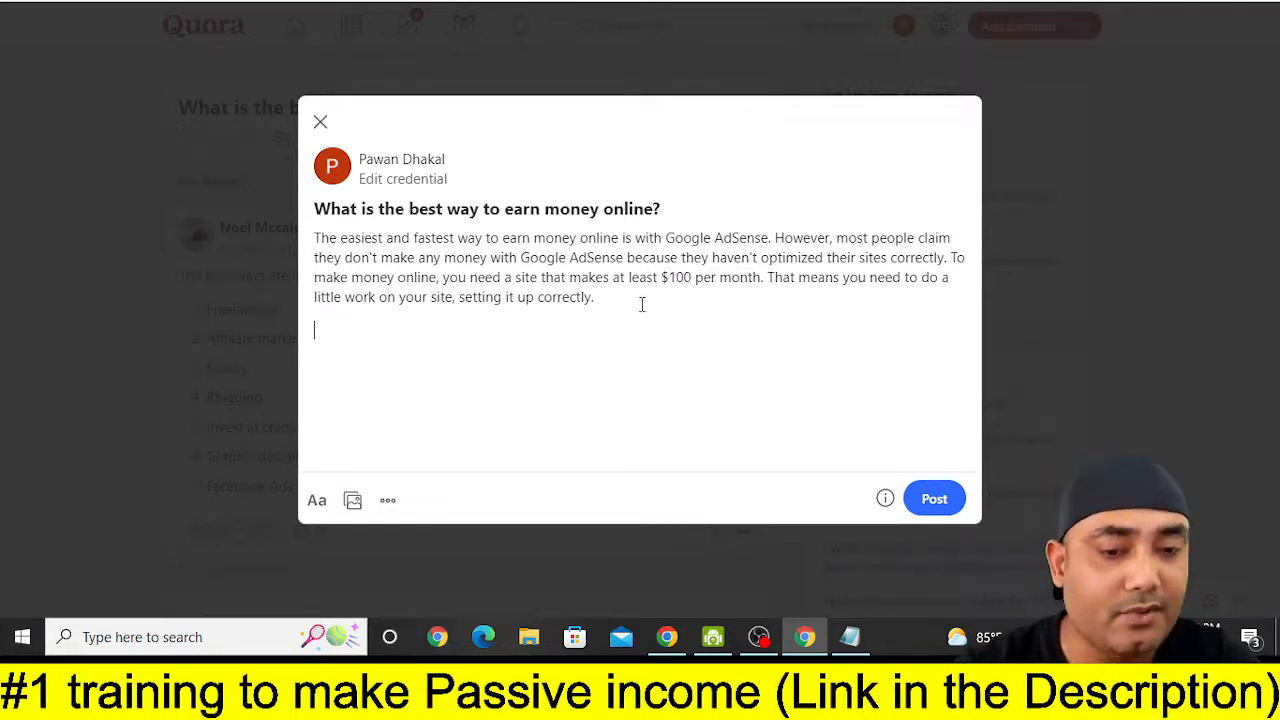
pyautogui.press('Return')
pyautogui.write('dsvnjsbvjsb')
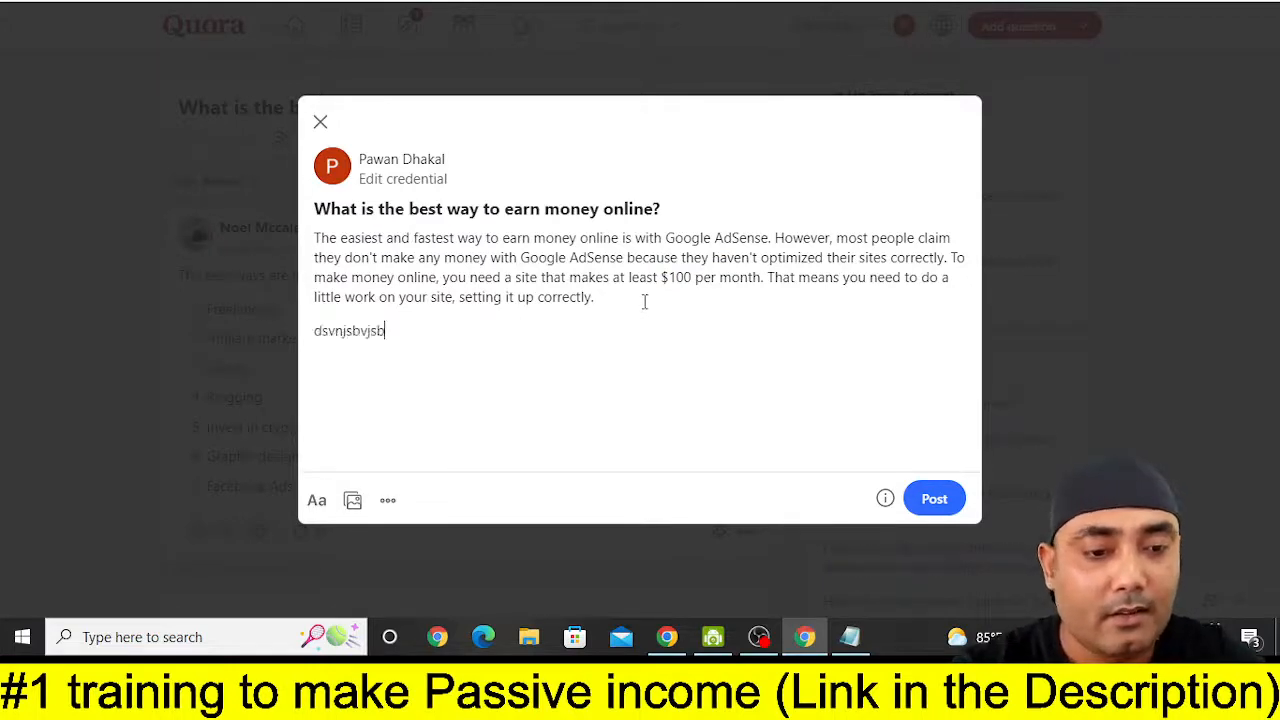
pyautogui.moveTo(424, 333); pyautogui.dragTo(322, 331)
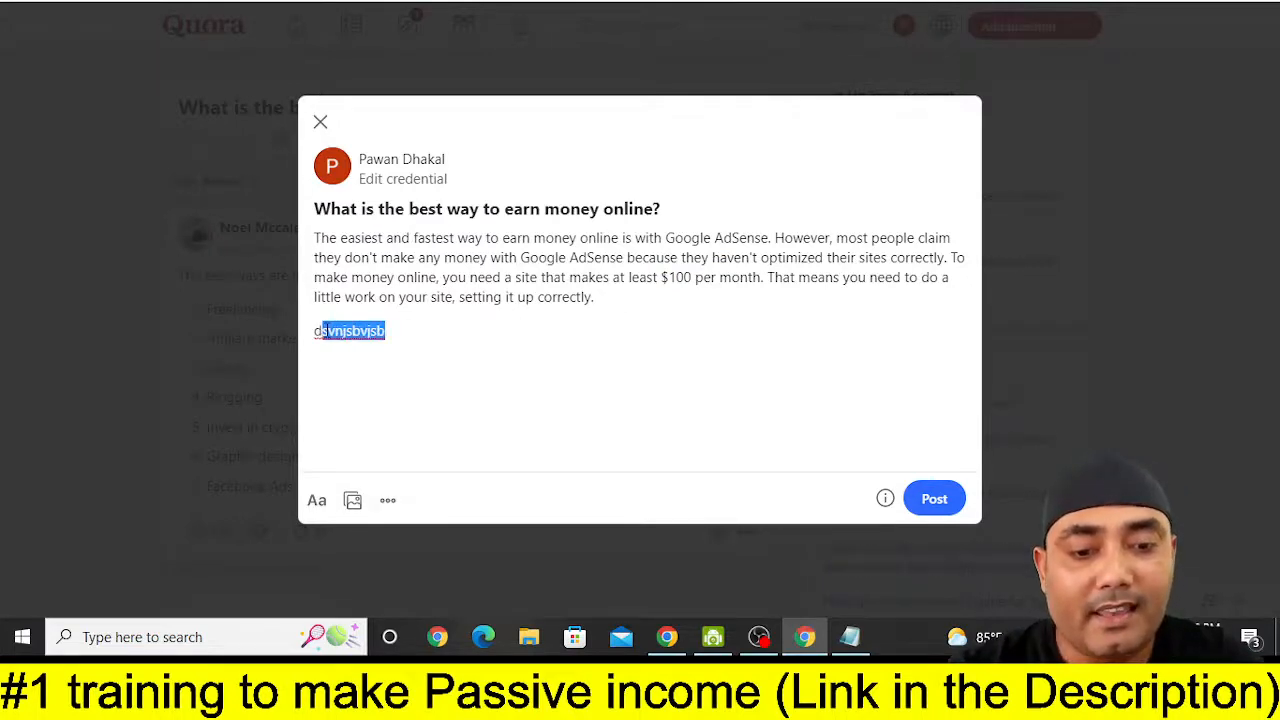
pyautogui.click(397, 334)
pyautogui.moveTo(400, 331); pyautogui.dragTo(308, 340)
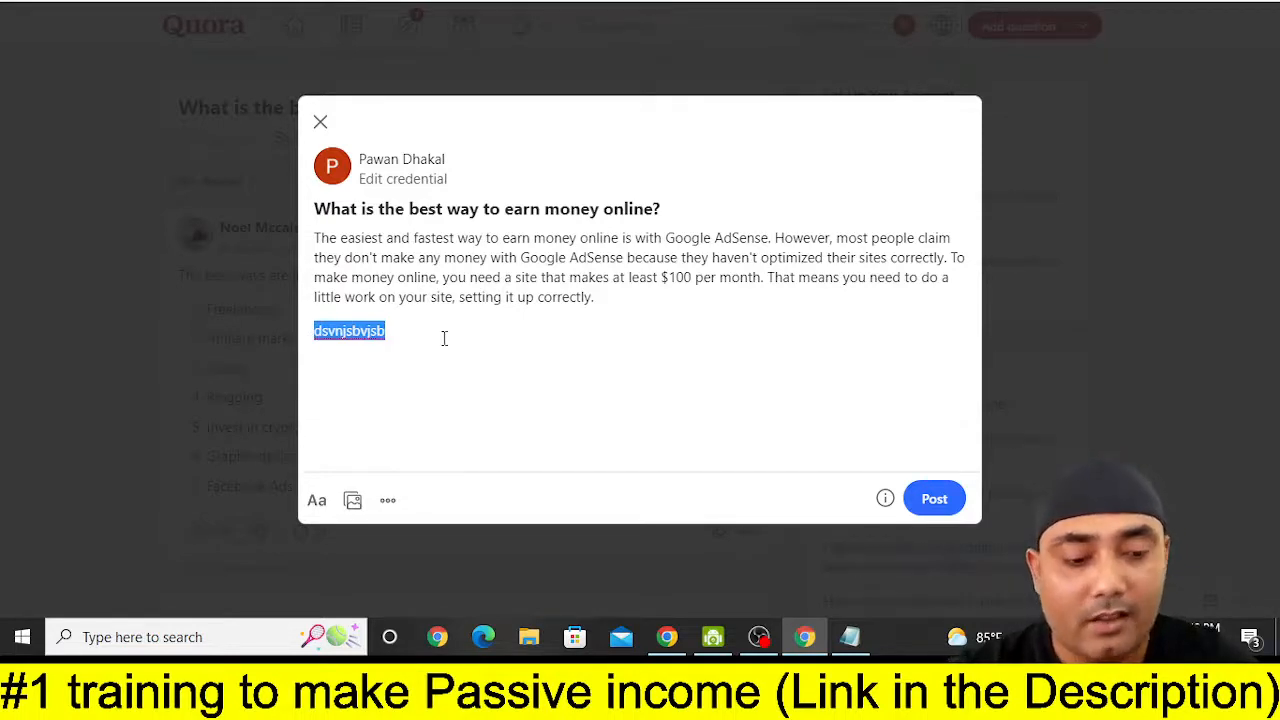
pyautogui.press('BackSpace')
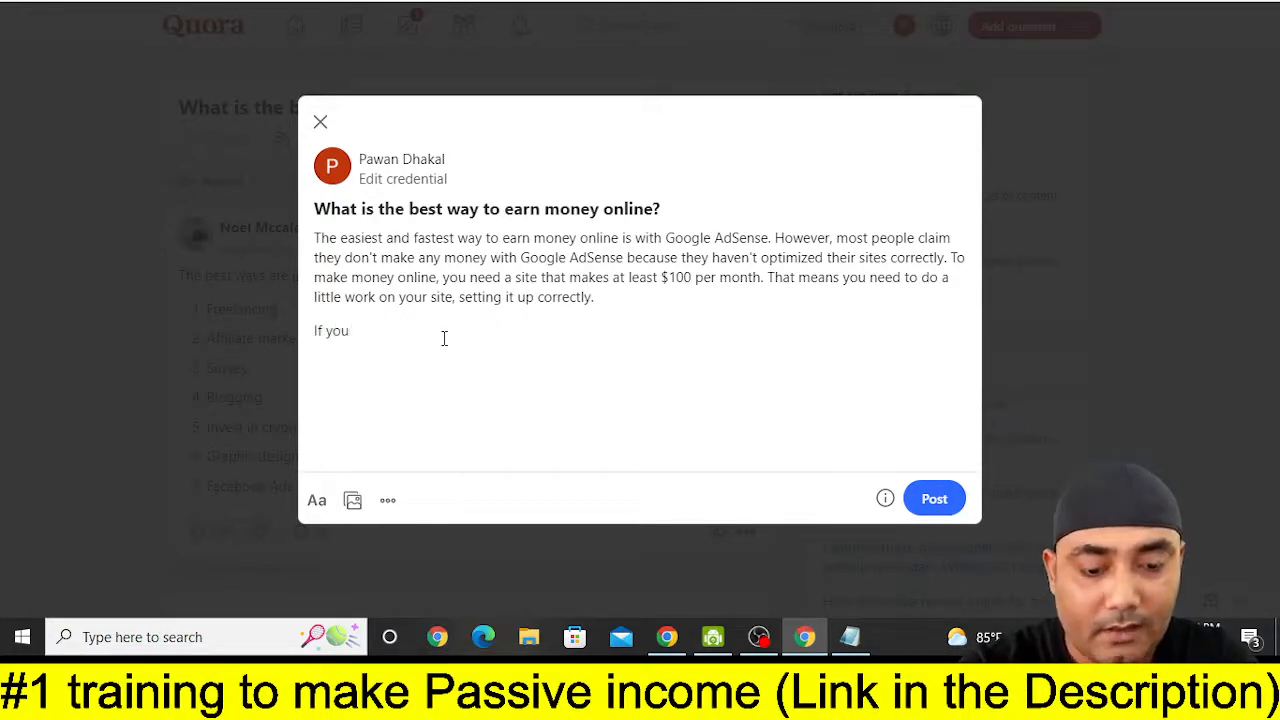
# - Write the closing line "If you want to know more. You can visit the link that is in my Profile" below the pasted answer
pyautogui.write('want to ')
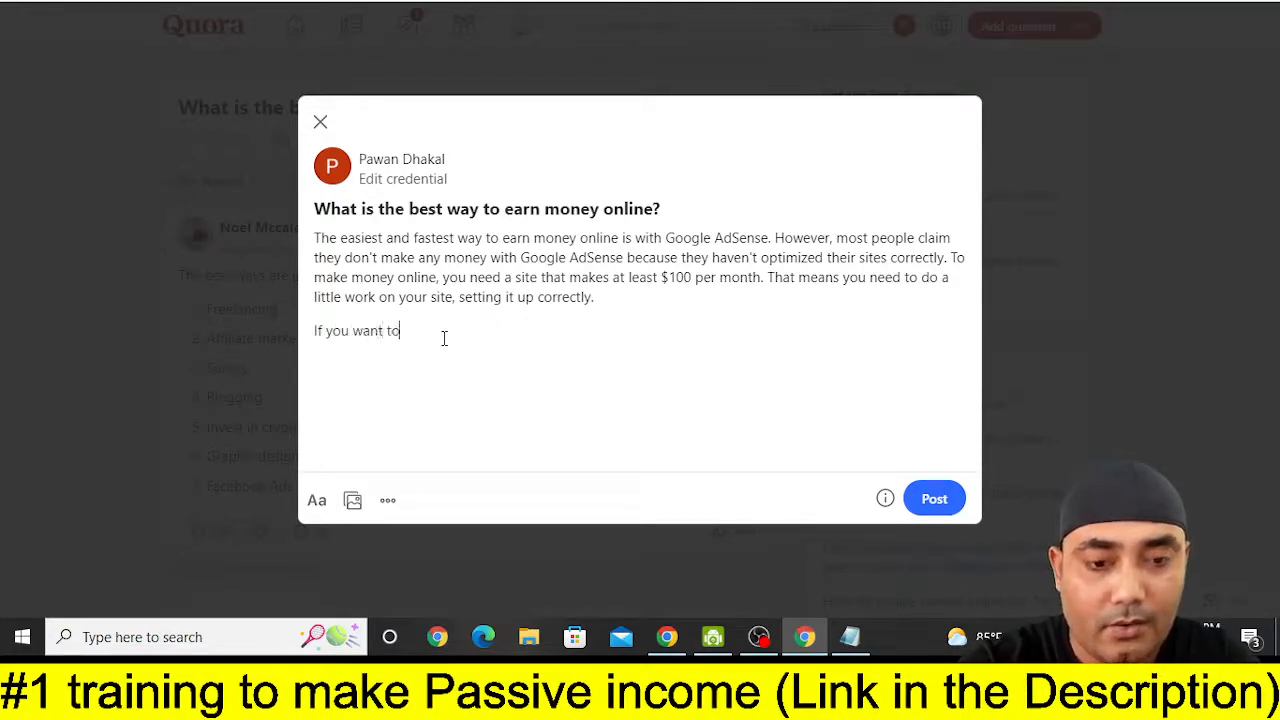
pyautogui.write('know mor')
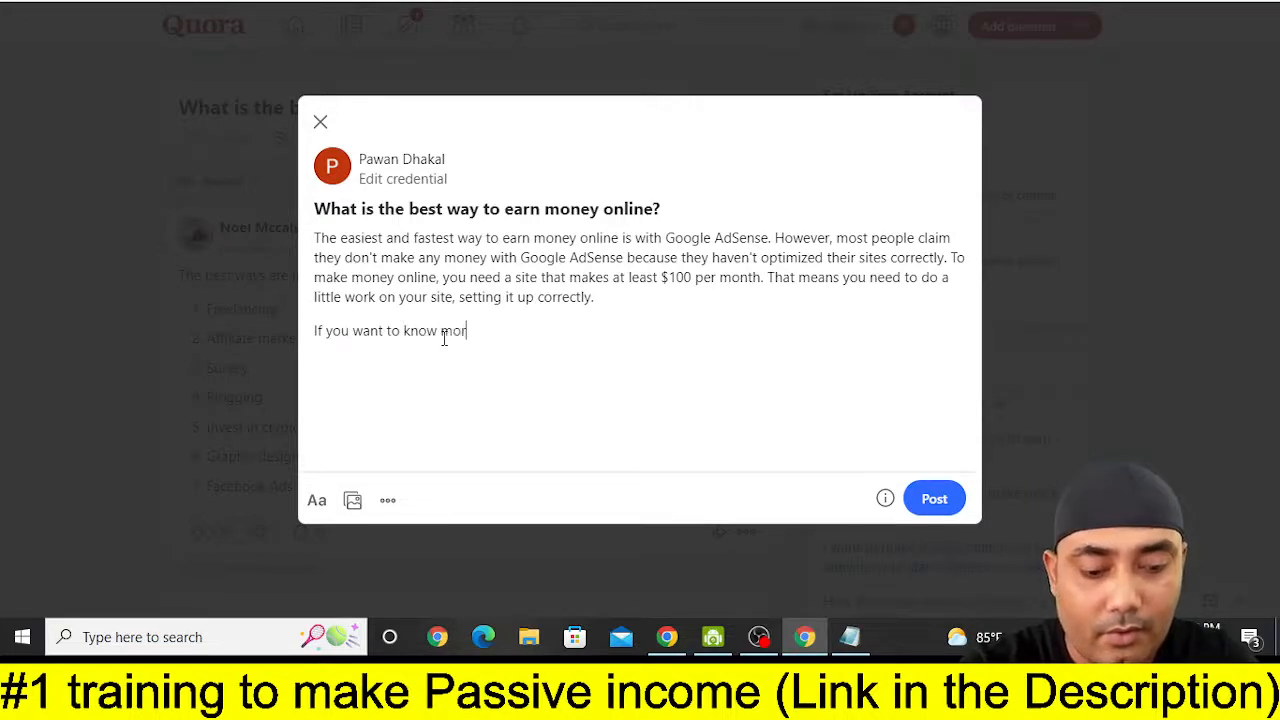
pyautogui.write('e.Y')
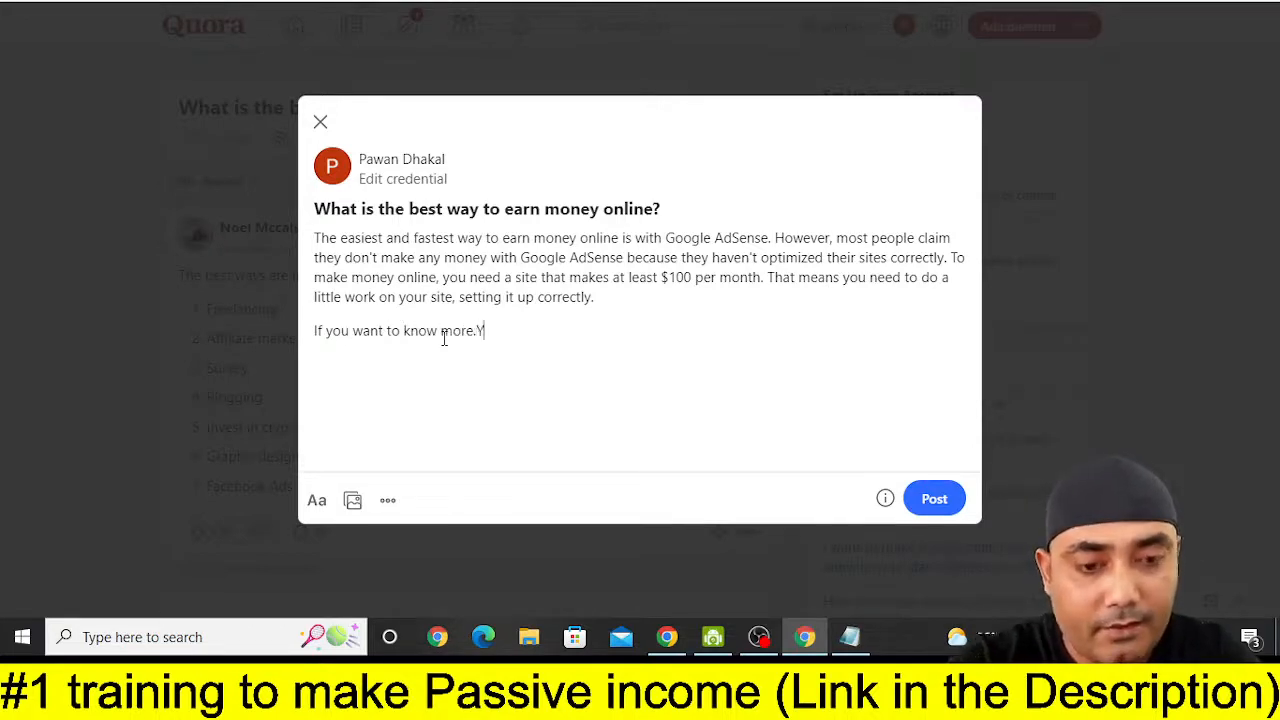
pyautogui.write('ou can vi')
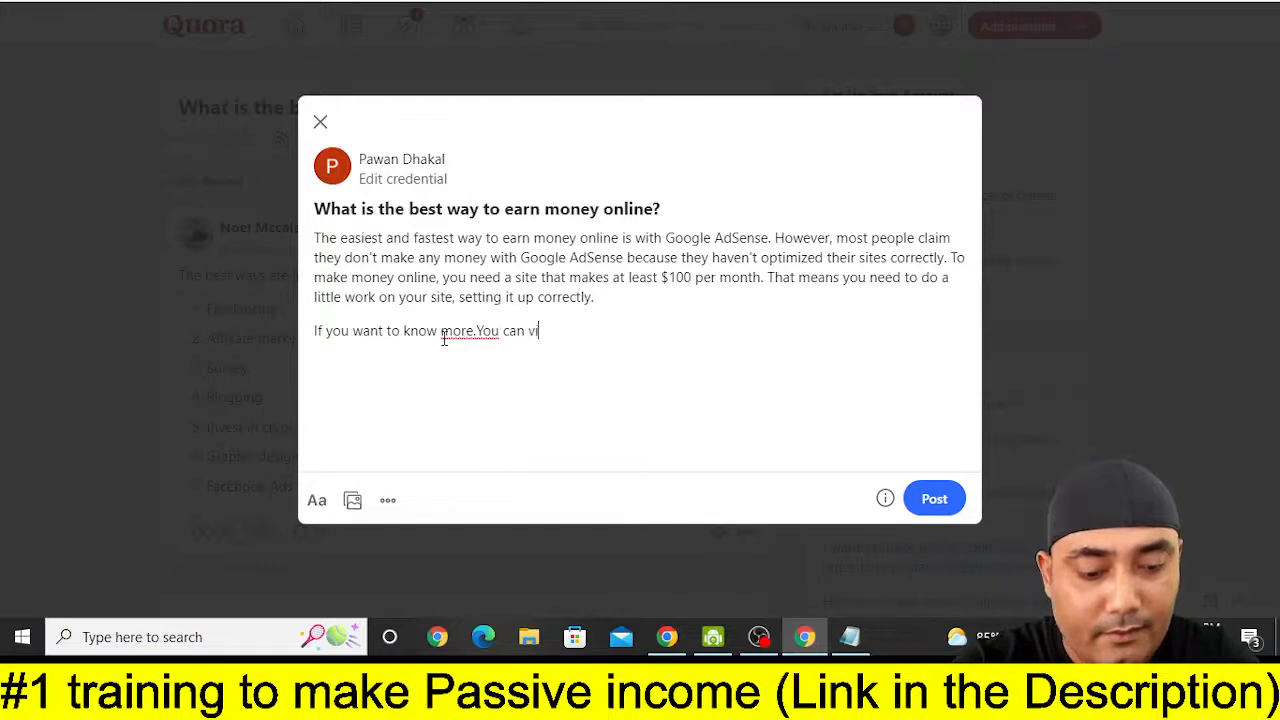
pyautogui.write('ssit')
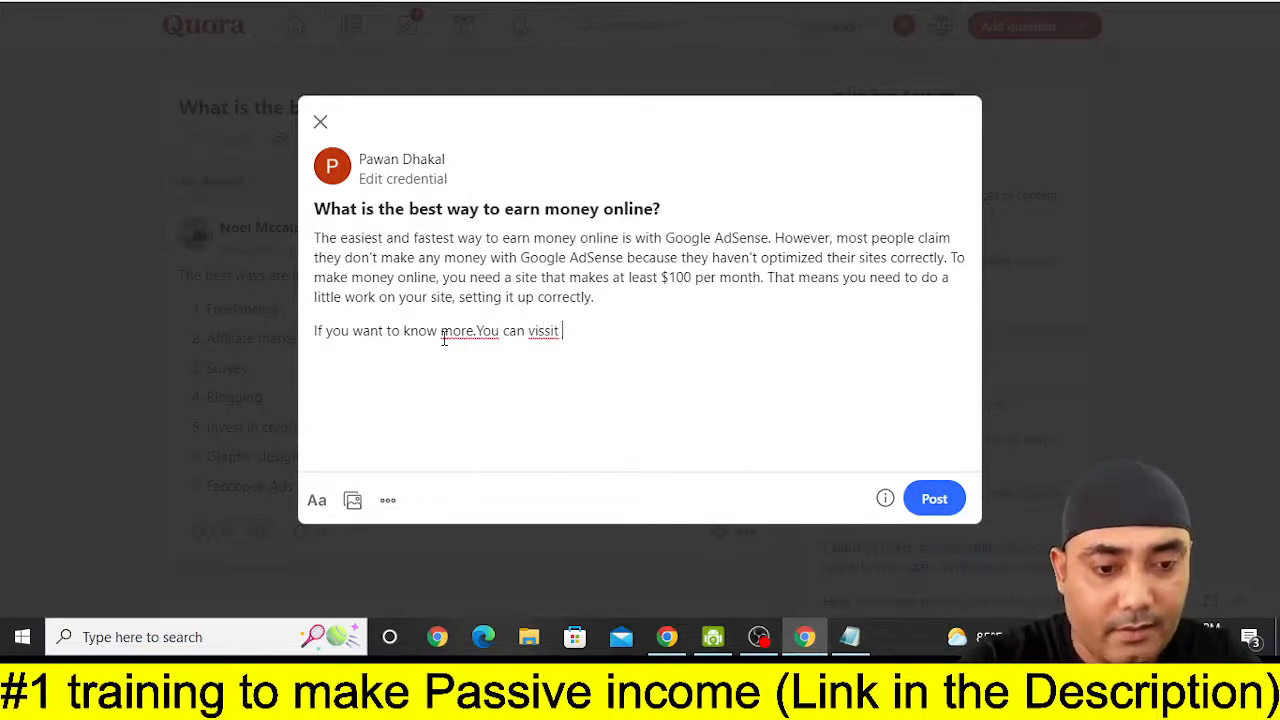
pyautogui.press('BackSpace')
pyautogui.press('BackSpace')
pyautogui.press('BackSpace')
pyautogui.press('BackSpace')
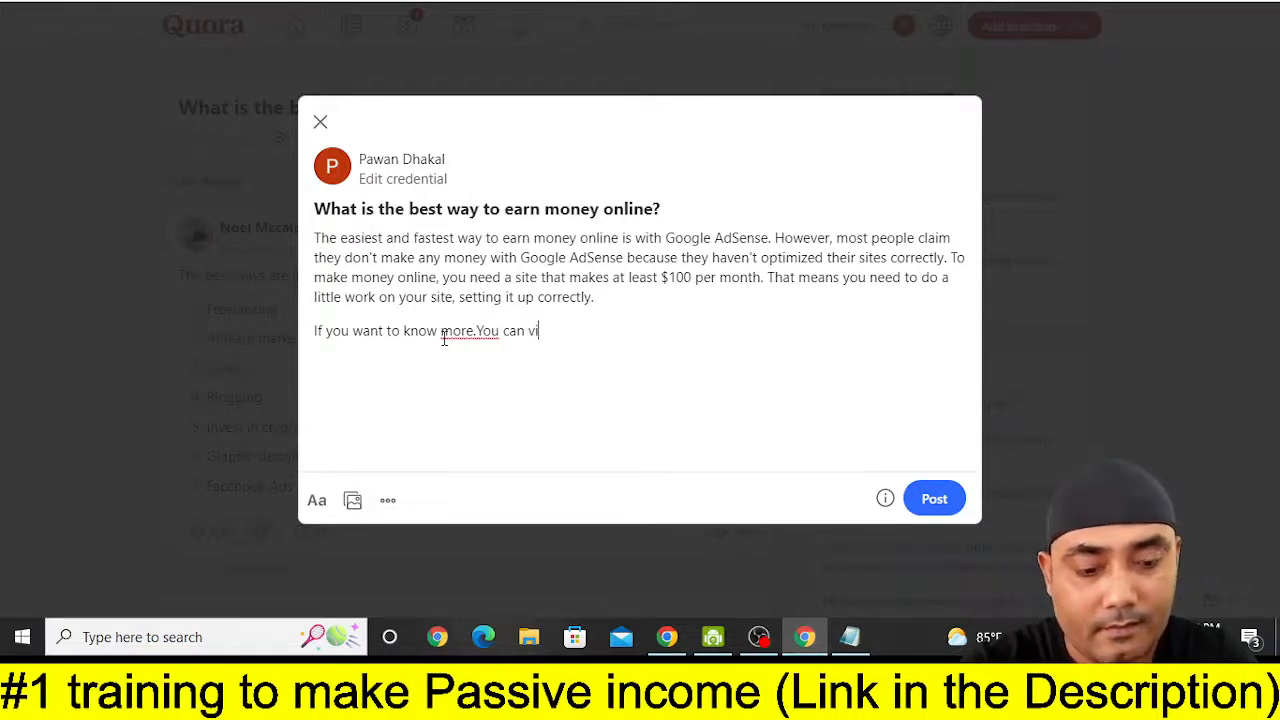
pyautogui.write('sit the lin')
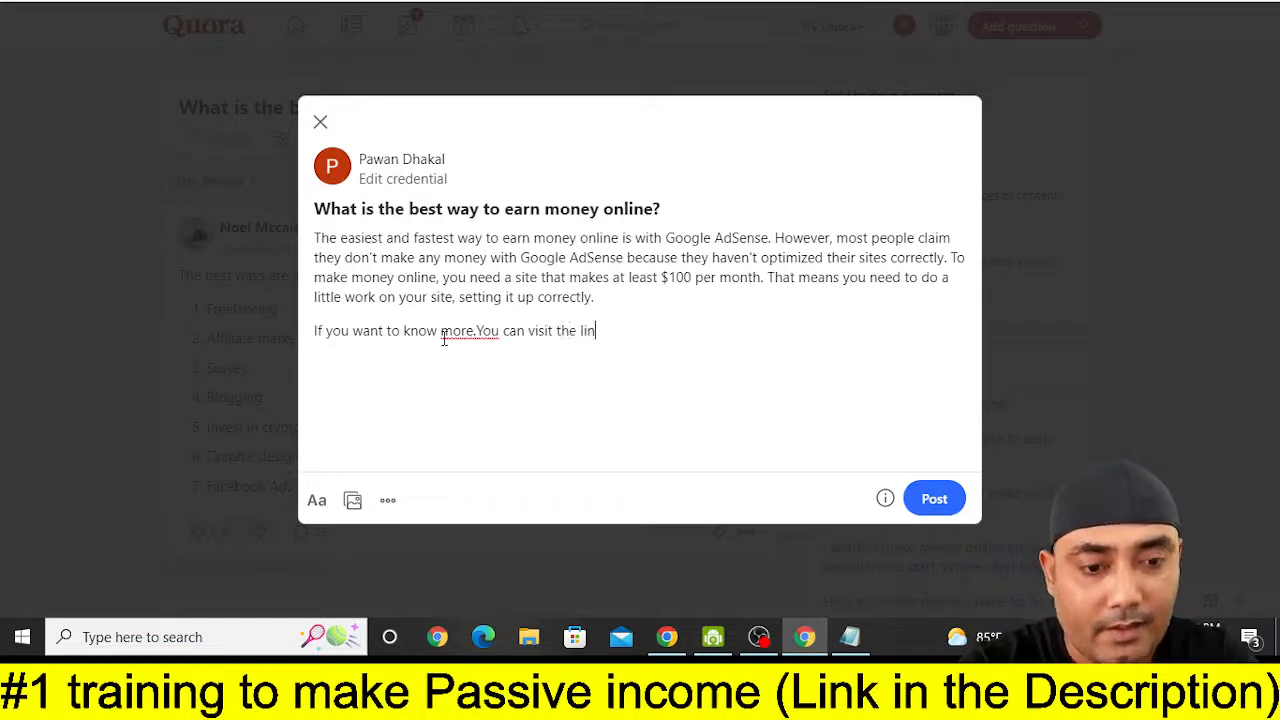
pyautogui.write('k that')
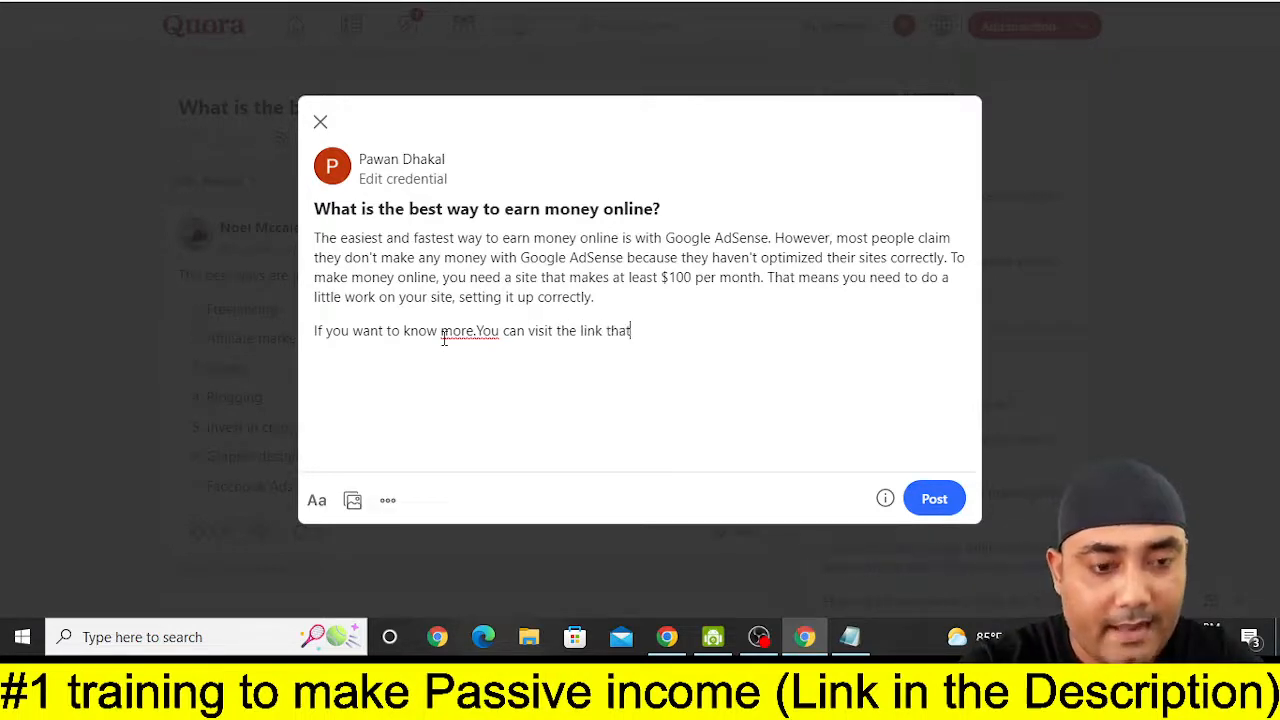
pyautogui.write(' is in my Profile')
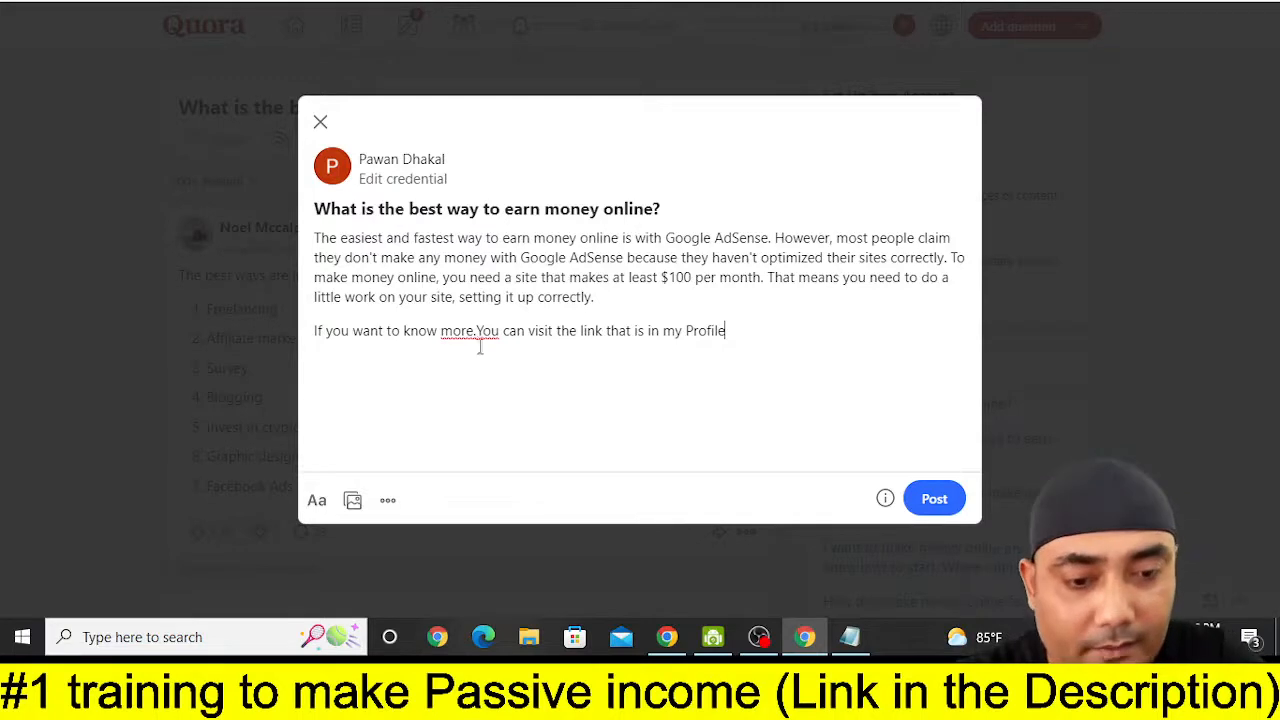
pyautogui.click(477, 334)
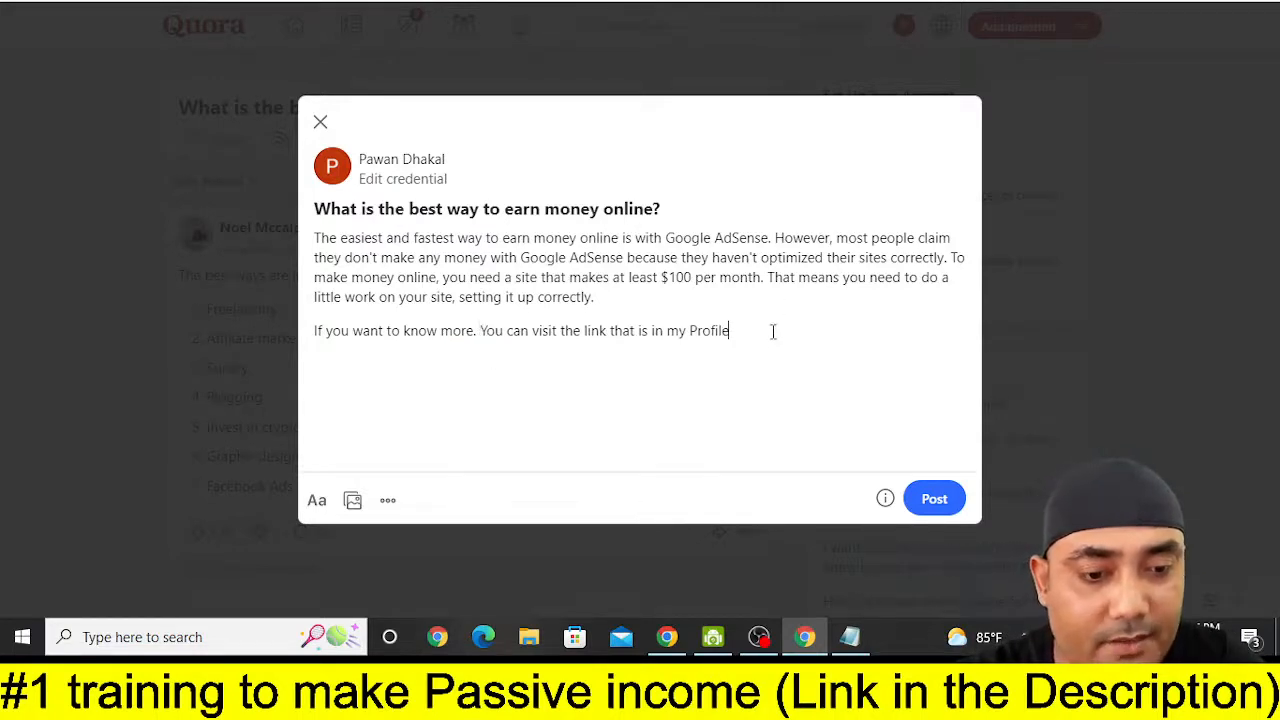
# - Review the drafted answer, highlighting its full text, the closing line and the words "know more."
pyautogui.moveTo(778, 334); pyautogui.dragTo(316, 236)
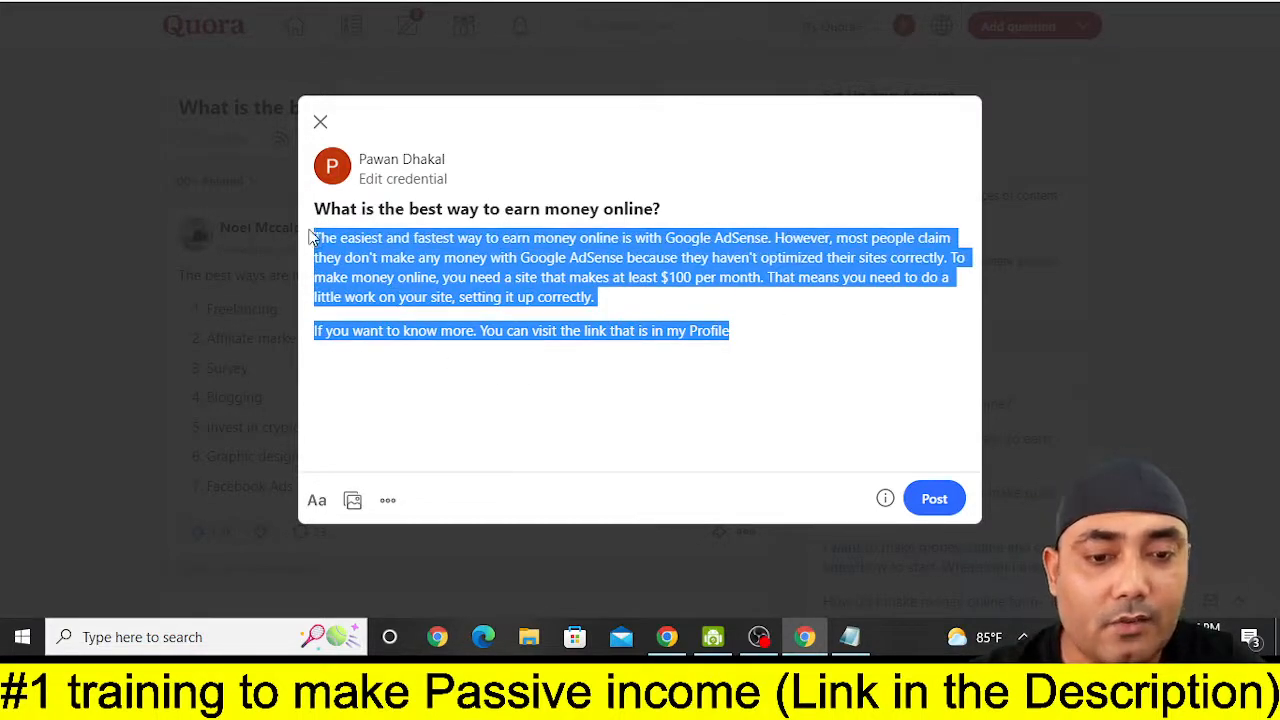
pyautogui.click(761, 329)
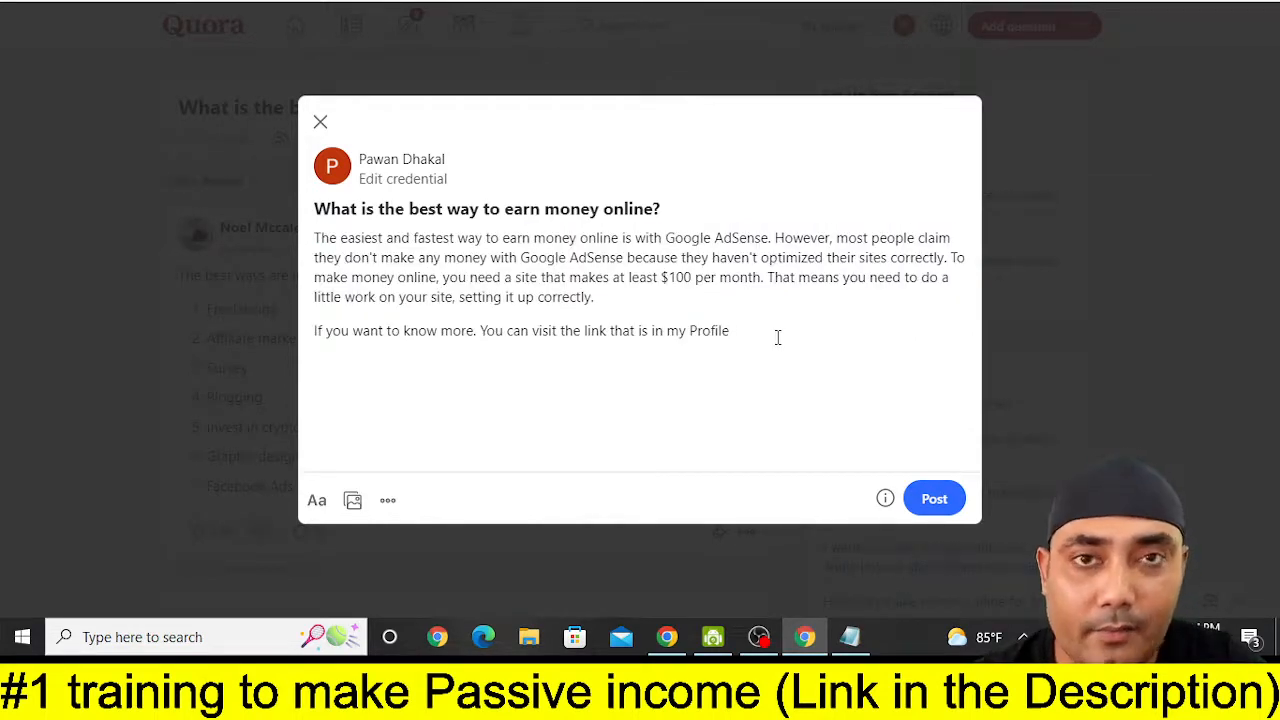
pyautogui.moveTo(754, 342); pyautogui.dragTo(307, 253)
pyautogui.click(683, 280)
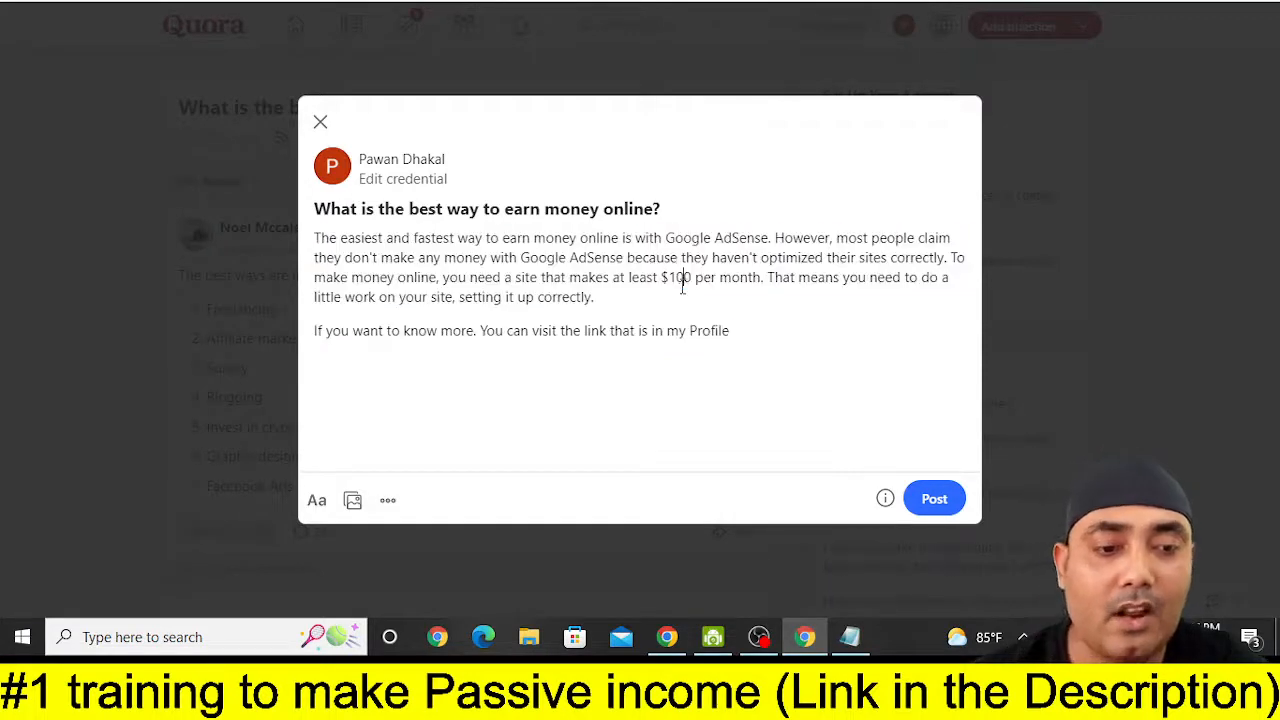
pyautogui.moveTo(729, 332)
pyautogui.mouseDown()
pyautogui.moveTo(566, 345)
pyautogui.moveTo(743, 346)
pyautogui.mouseUp()
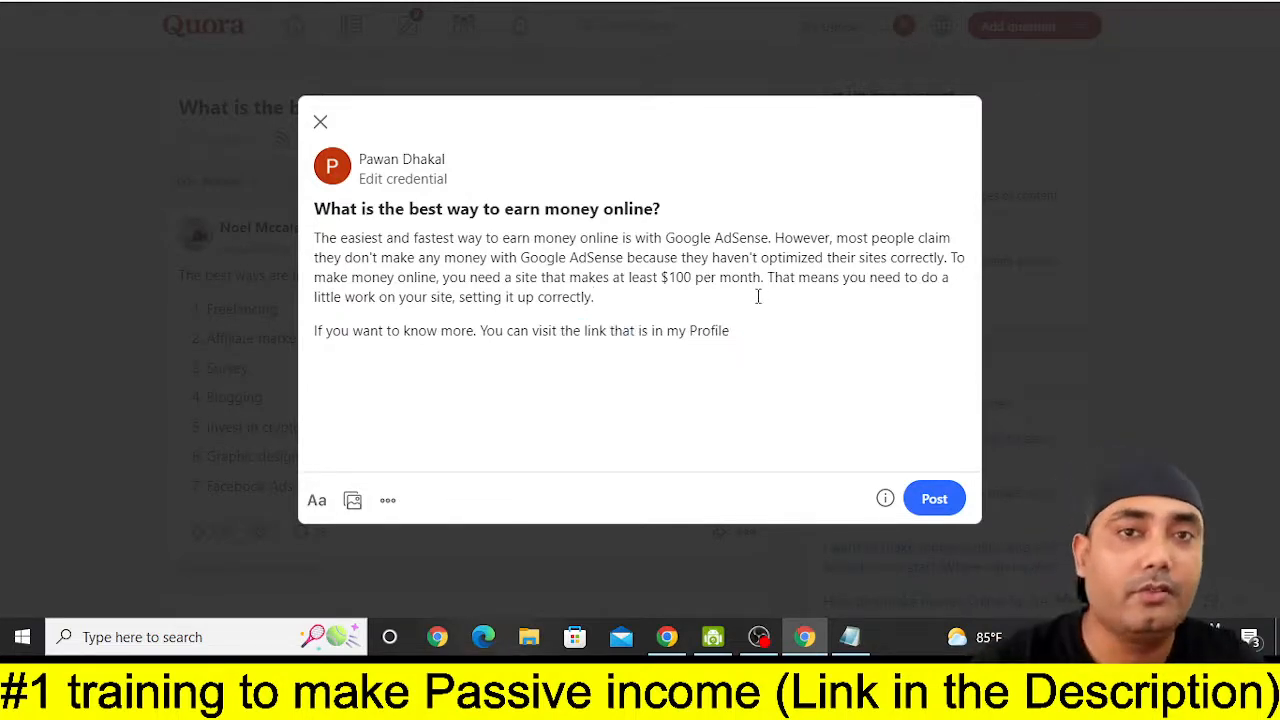
pyautogui.click(838, 314)
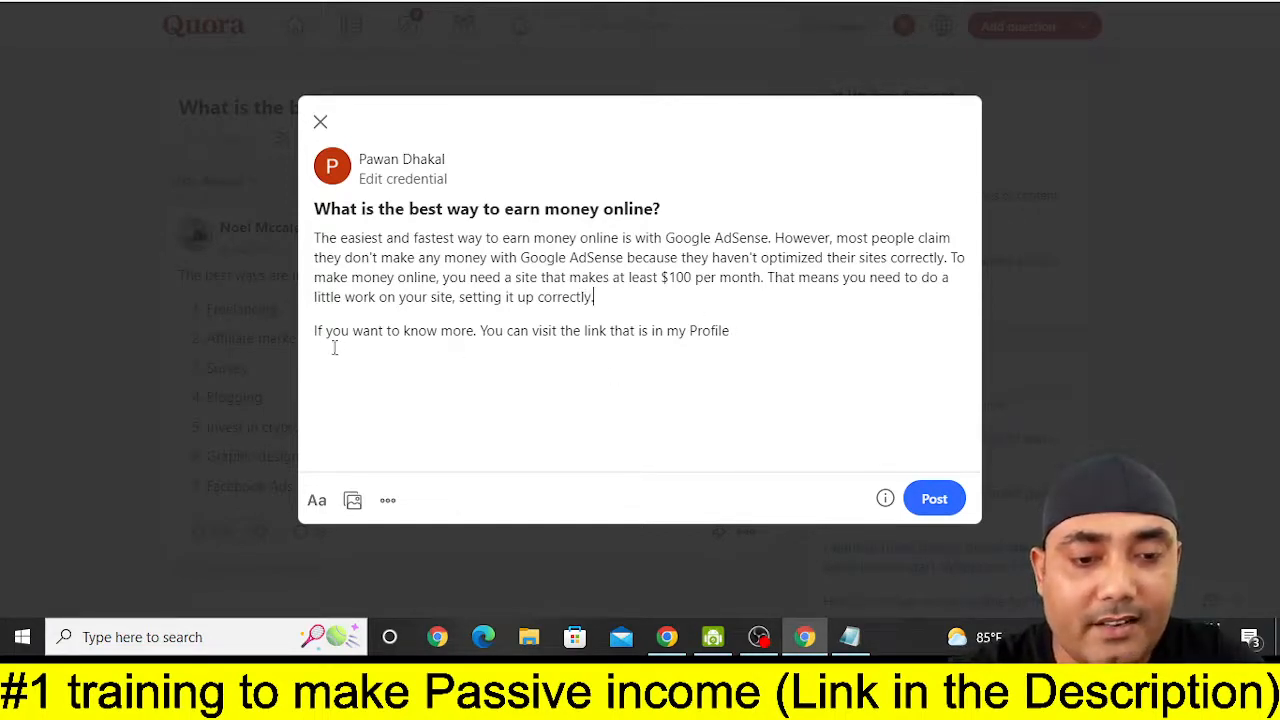
pyautogui.moveTo(316, 331); pyautogui.dragTo(760, 333)
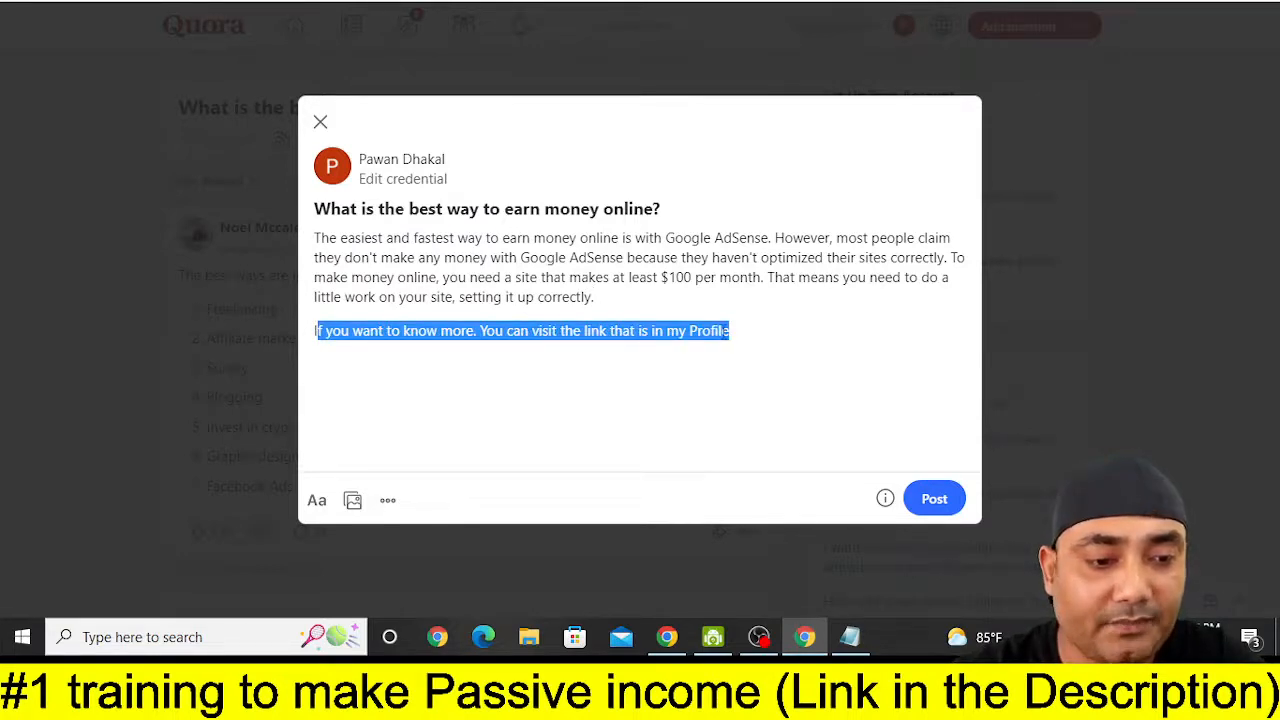
pyautogui.click(726, 331)
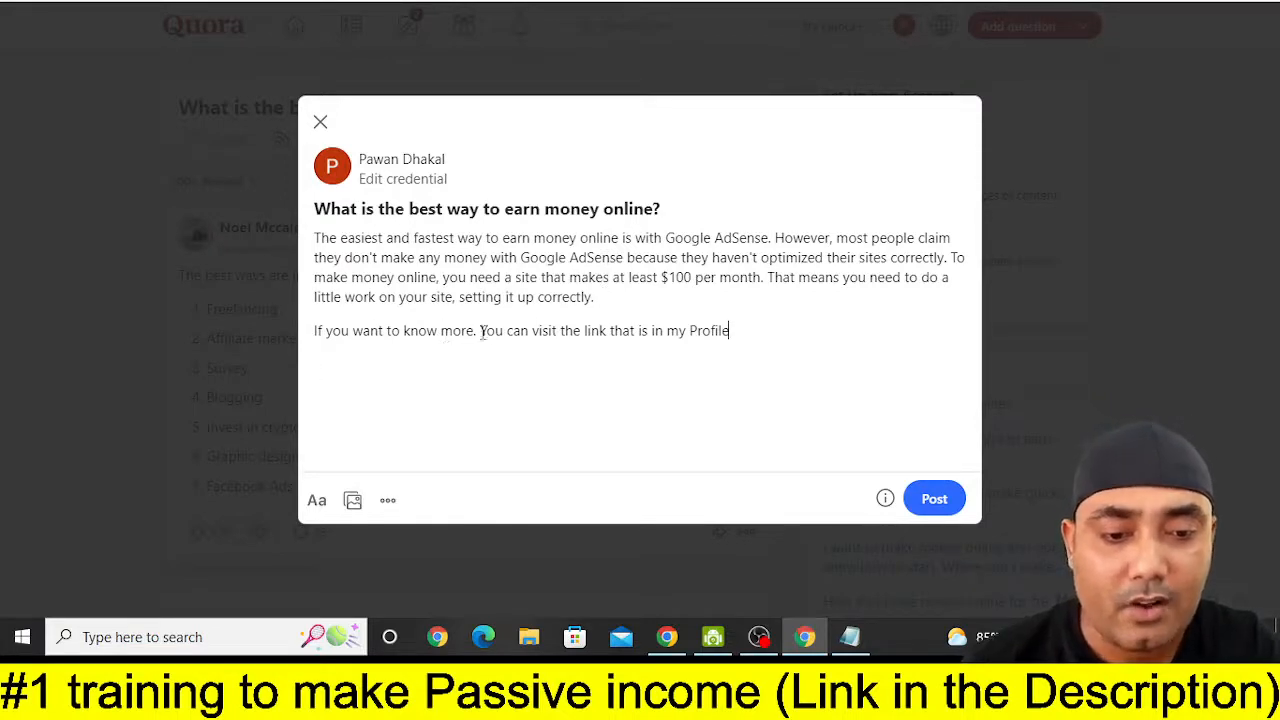
pyautogui.moveTo(479, 332); pyautogui.dragTo(404, 331)
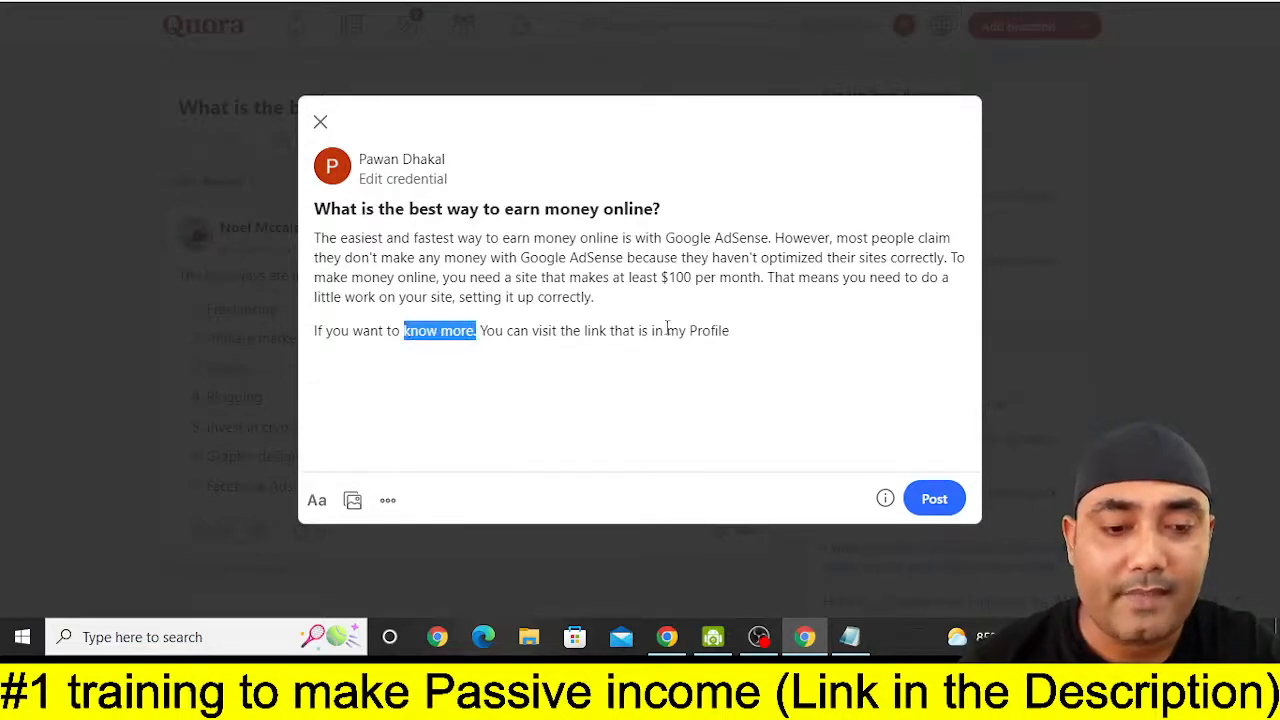
pyautogui.click(746, 333)
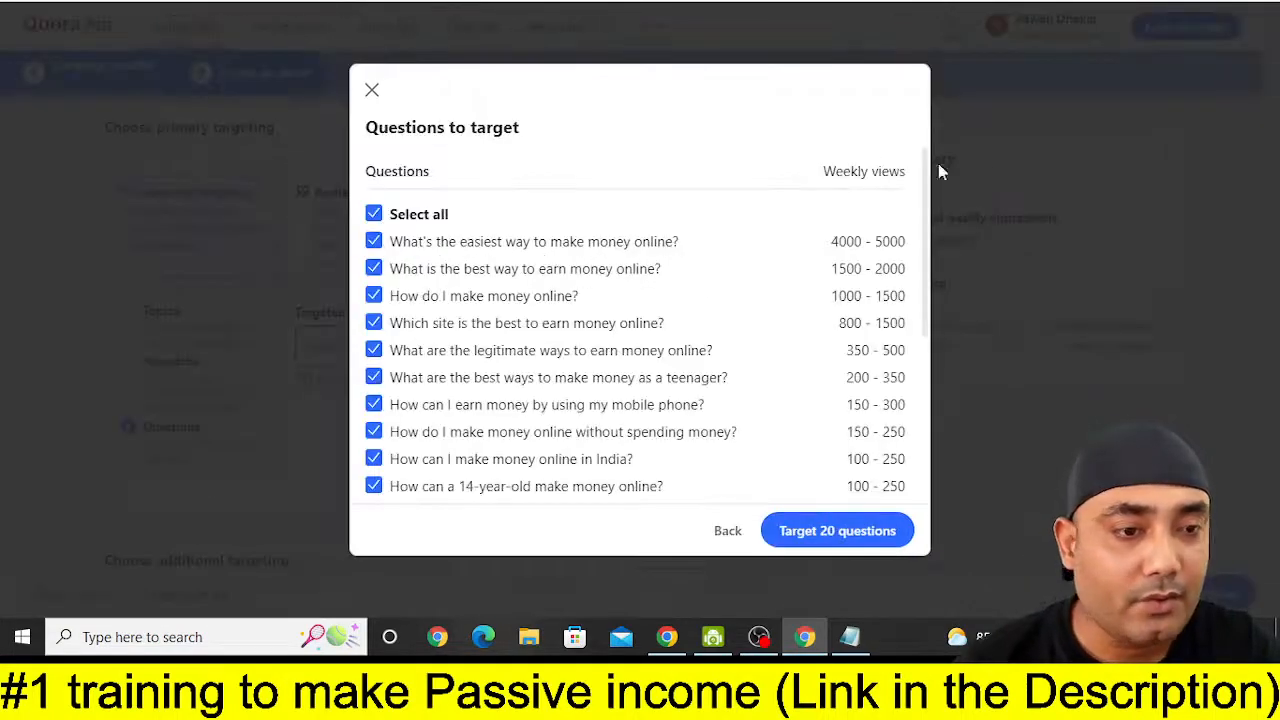
# - On the Quora Ads page, close the list of questions to target and open the account menu
pyautogui.click(372, 91)
pyautogui.click(998, 28)
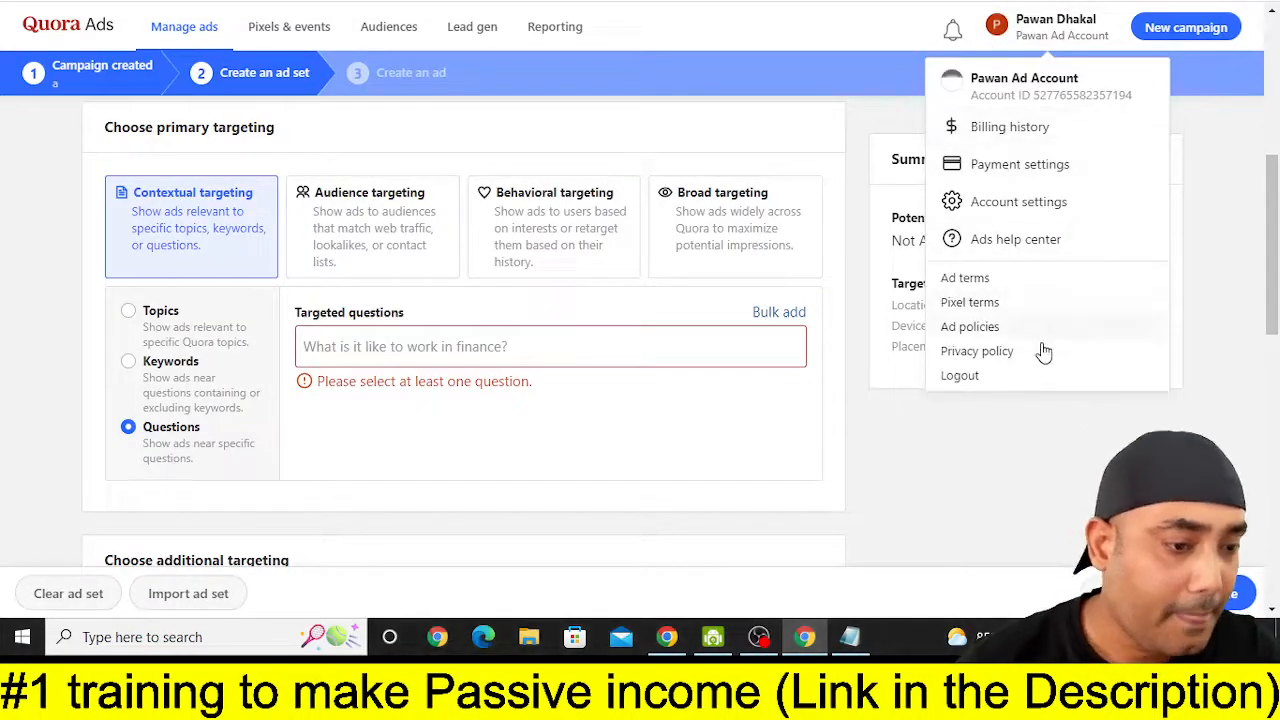
pyautogui.click(1000, 28)
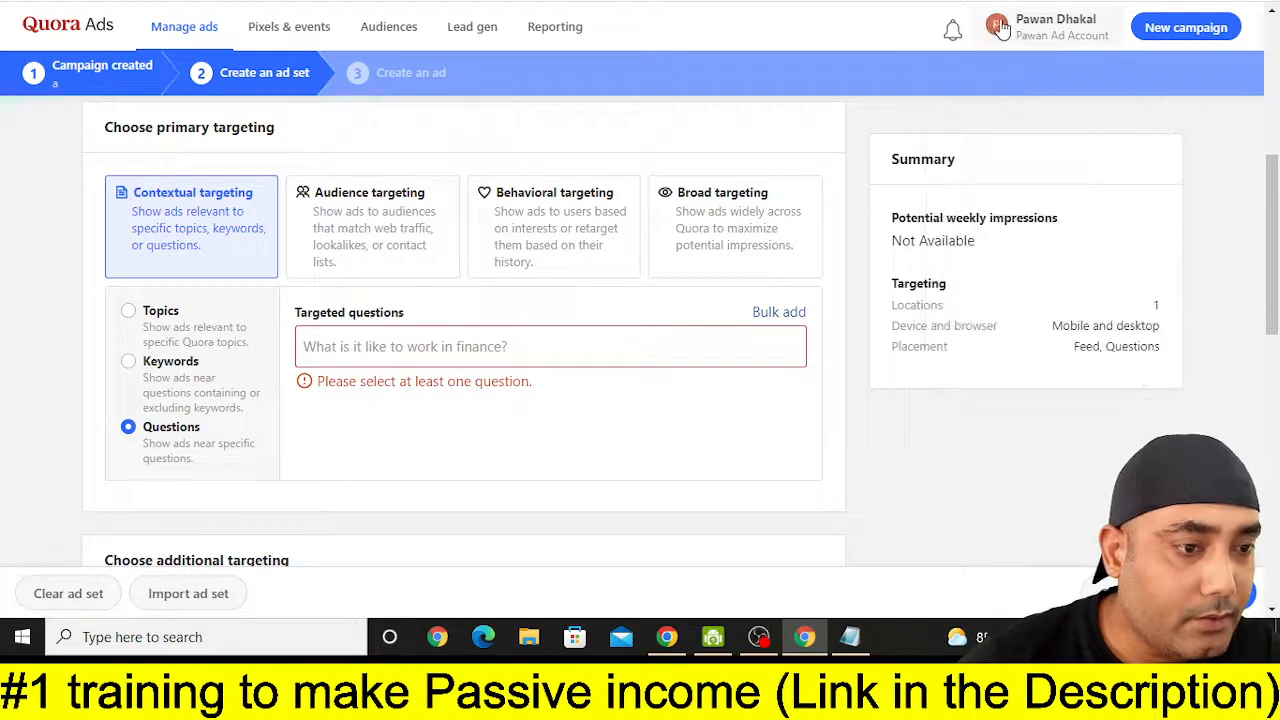
pyautogui.click(1001, 28)
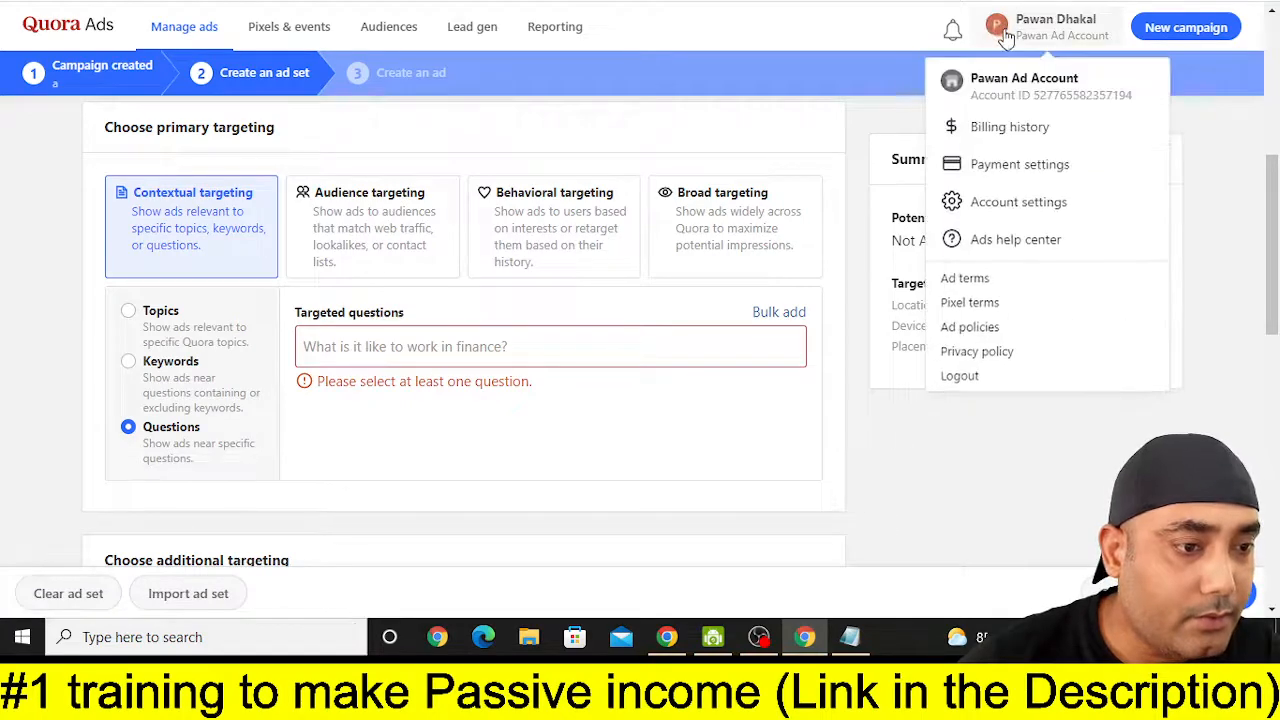
# - Close the answer draft on the Quora question and open the description on the account's own profile for editing
pyautogui.click(762, 63)
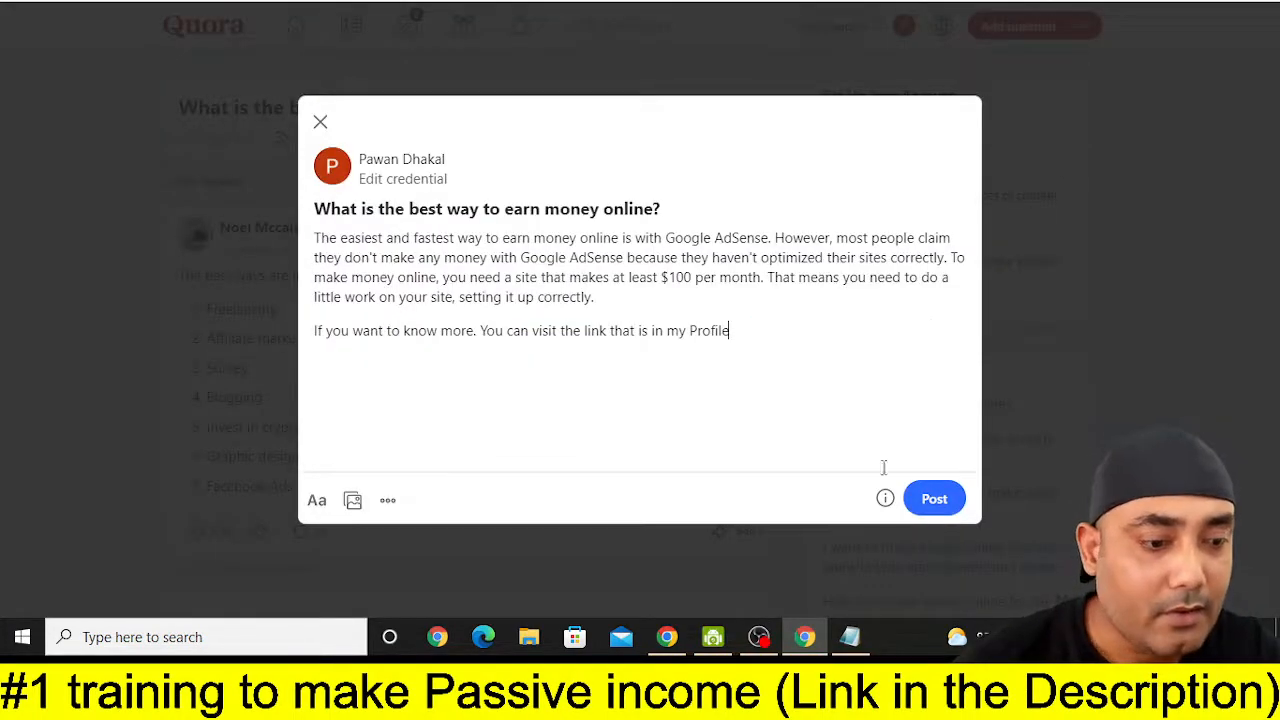
pyautogui.click(321, 124)
pyautogui.click(903, 32)
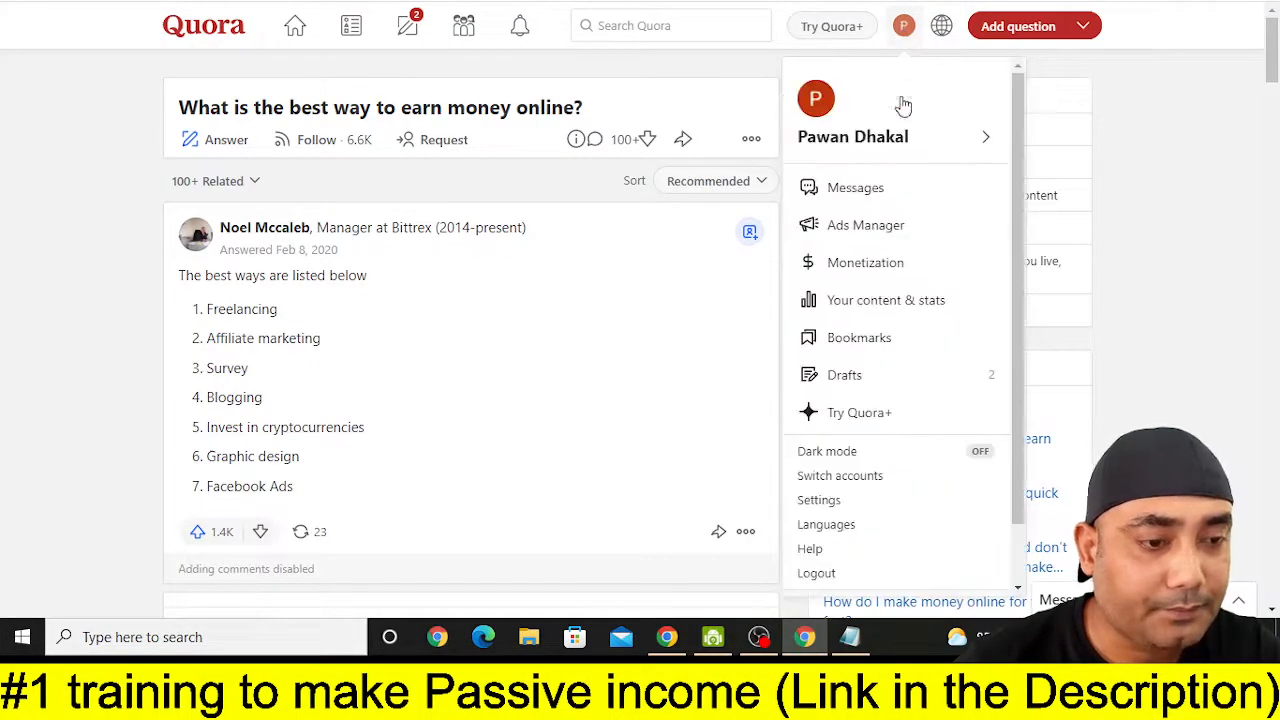
pyautogui.click(882, 146)
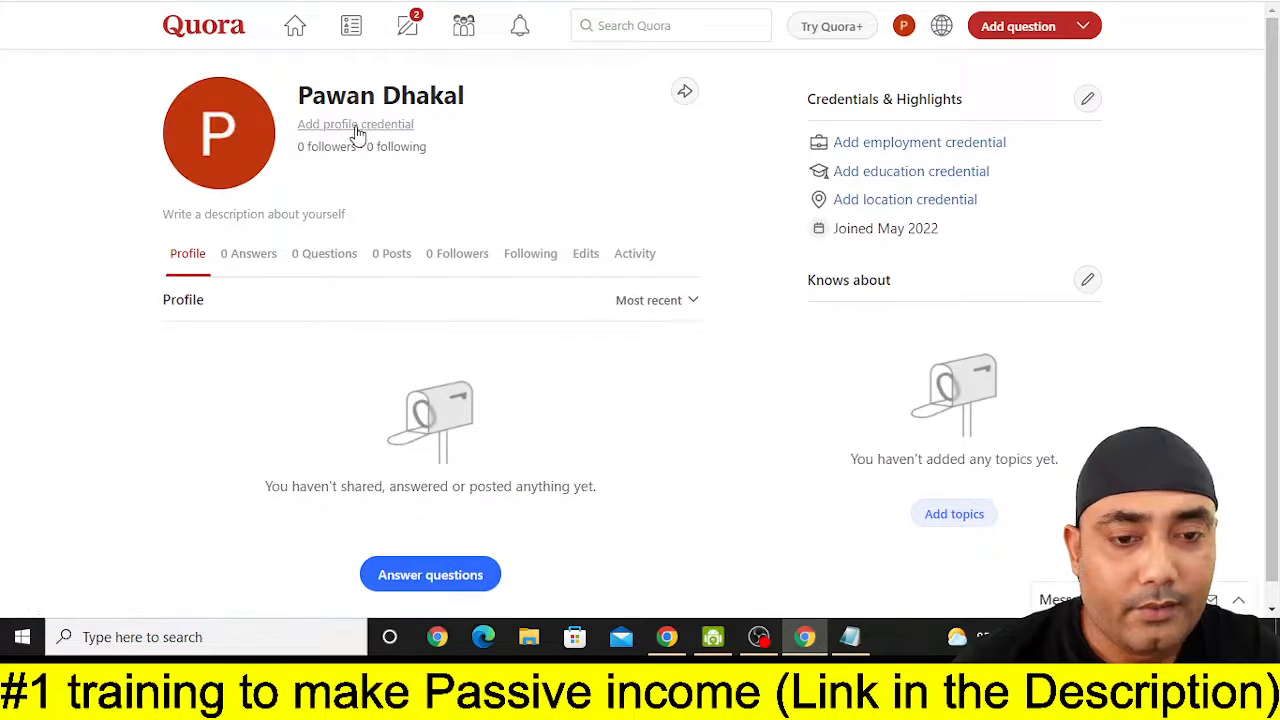
pyautogui.click(251, 217)
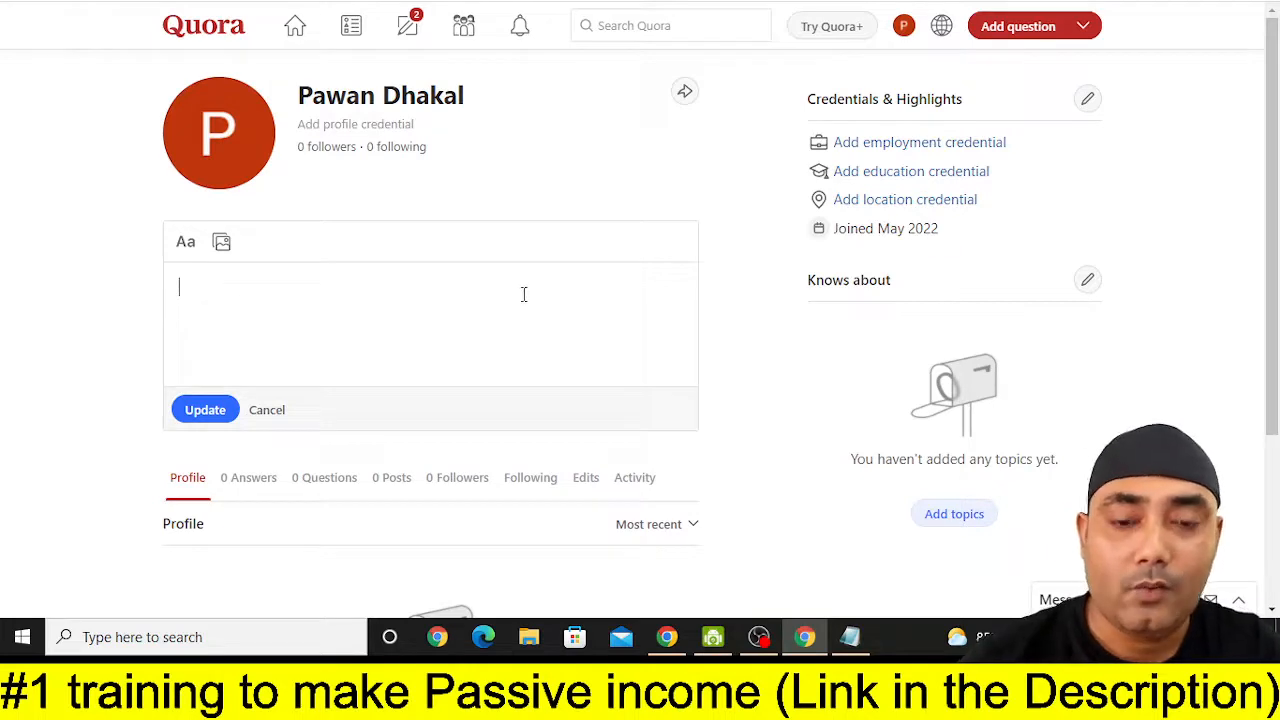
# - Switch to Bitly, copy the short link of "#1 MAKE MONEY ONLINE OFFER!" and return to the Quora profile
pyautogui.click(254, 2)
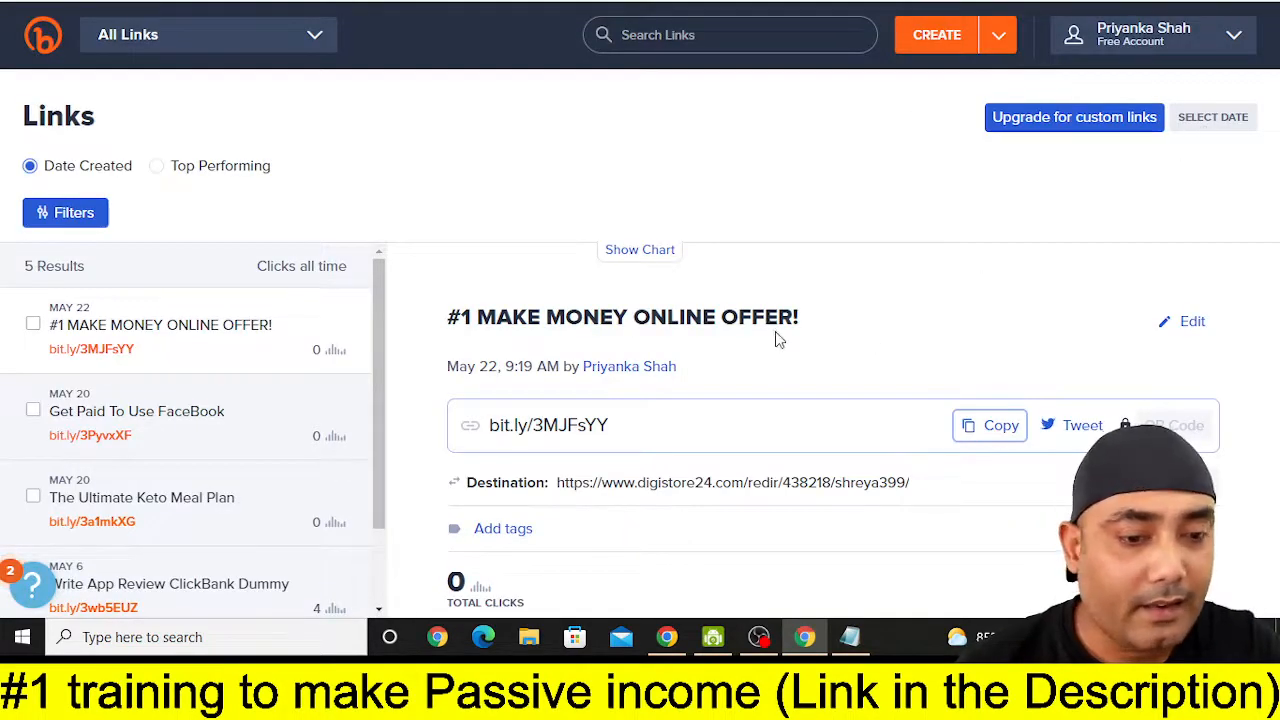
pyautogui.click(1002, 427)
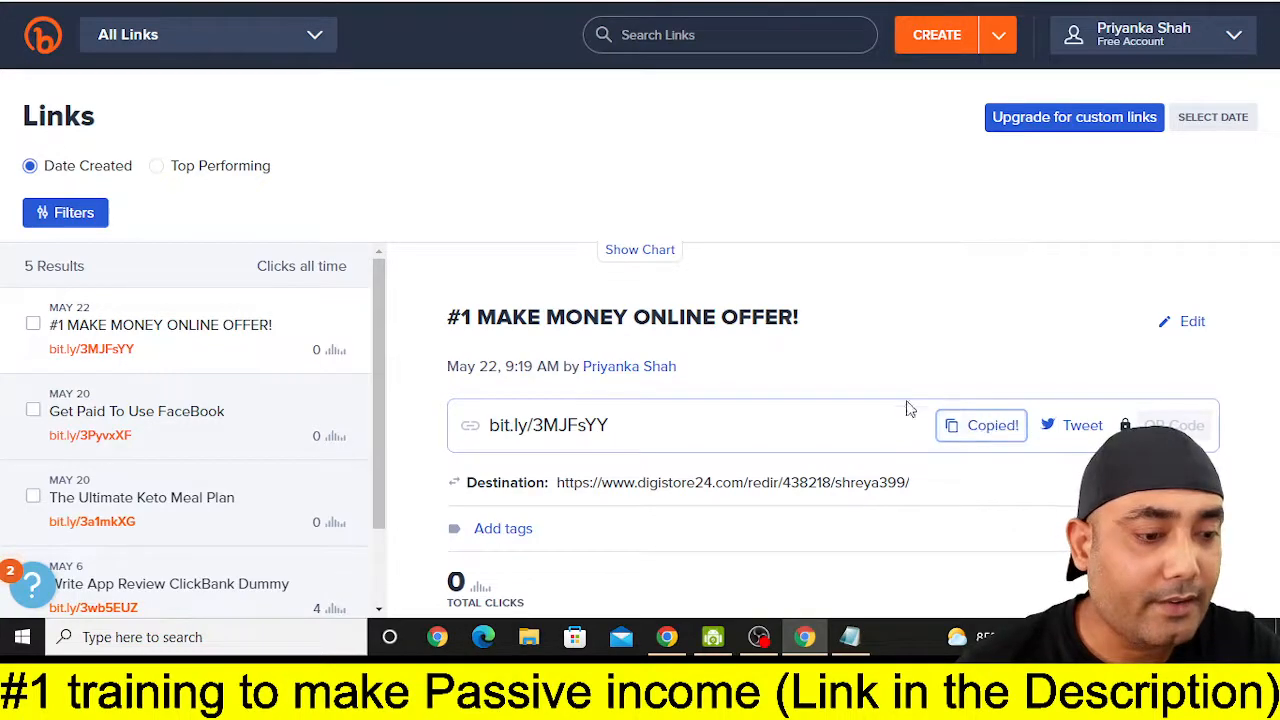
pyautogui.click(150, 2)
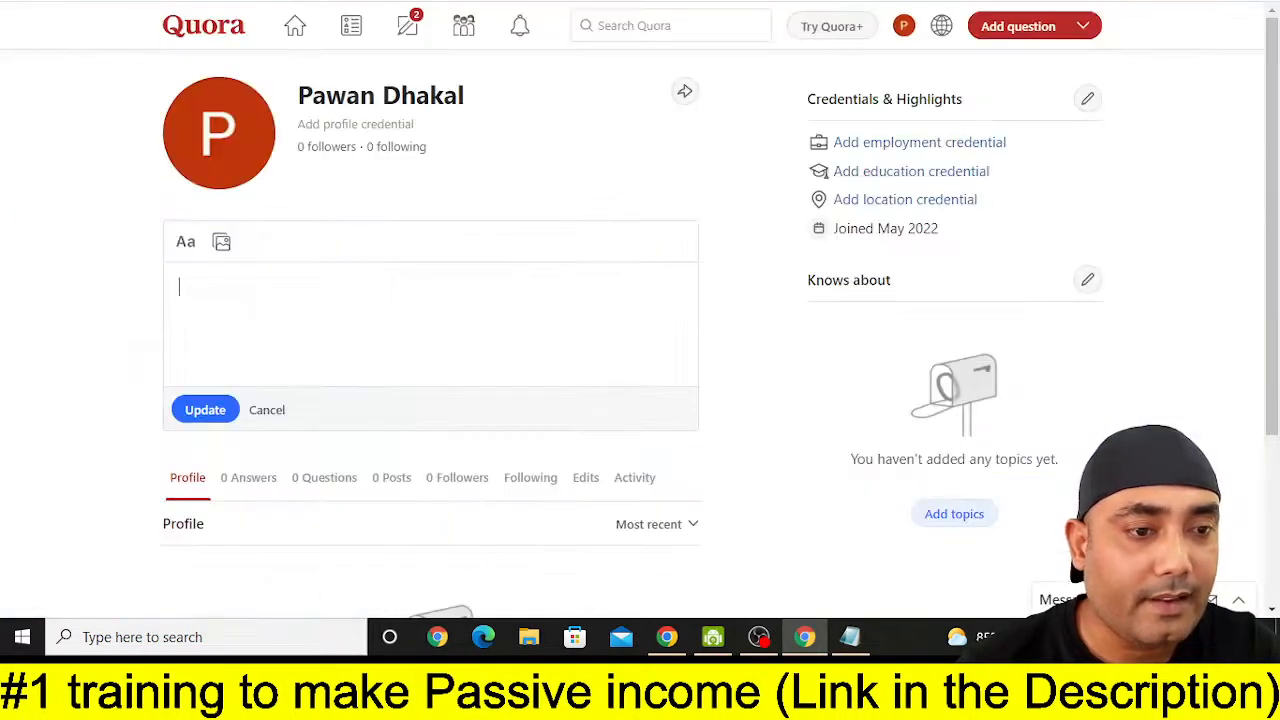
pyautogui.write('vdbdsjvbs')
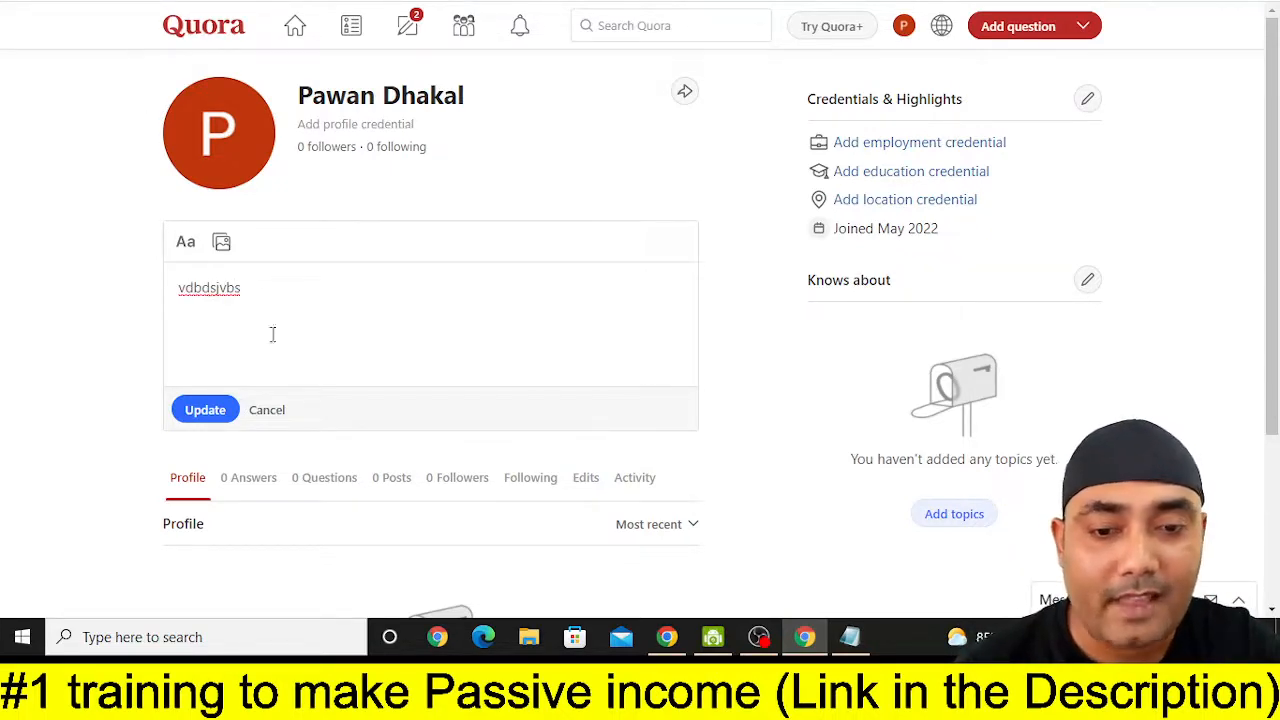
pyautogui.moveTo(243, 288); pyautogui.dragTo(160, 289)
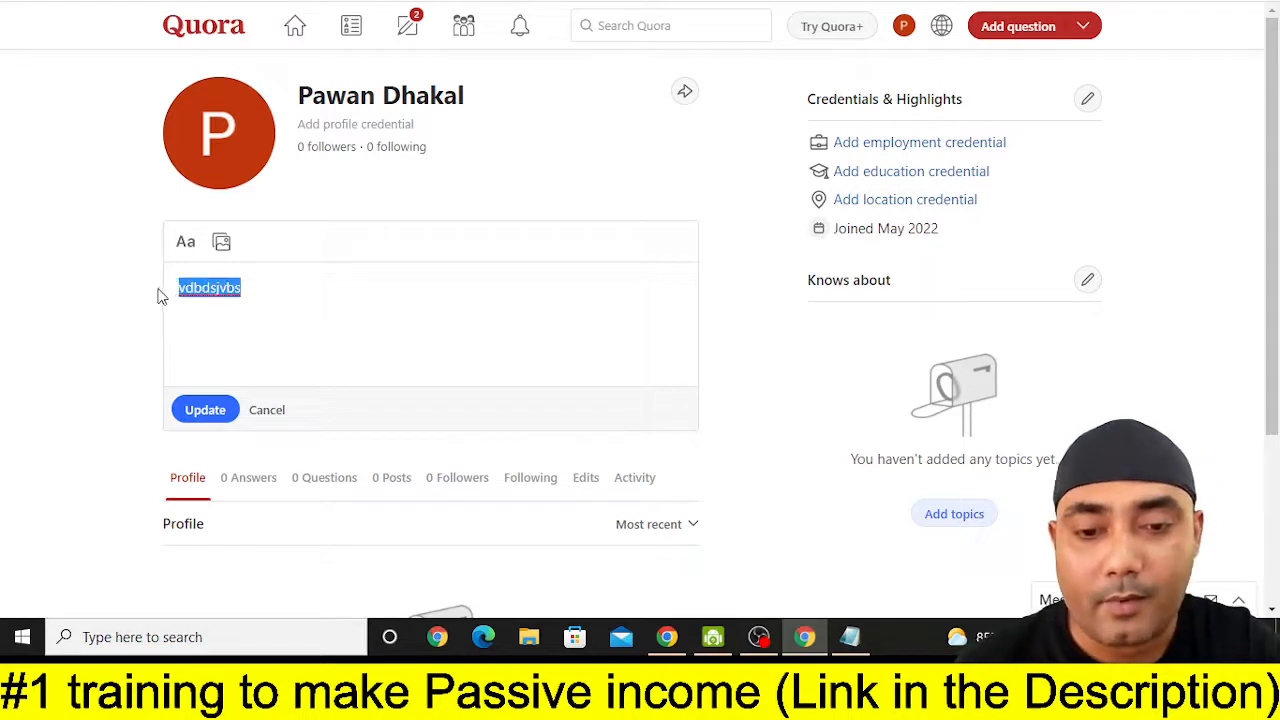
pyautogui.press('BackSpace')
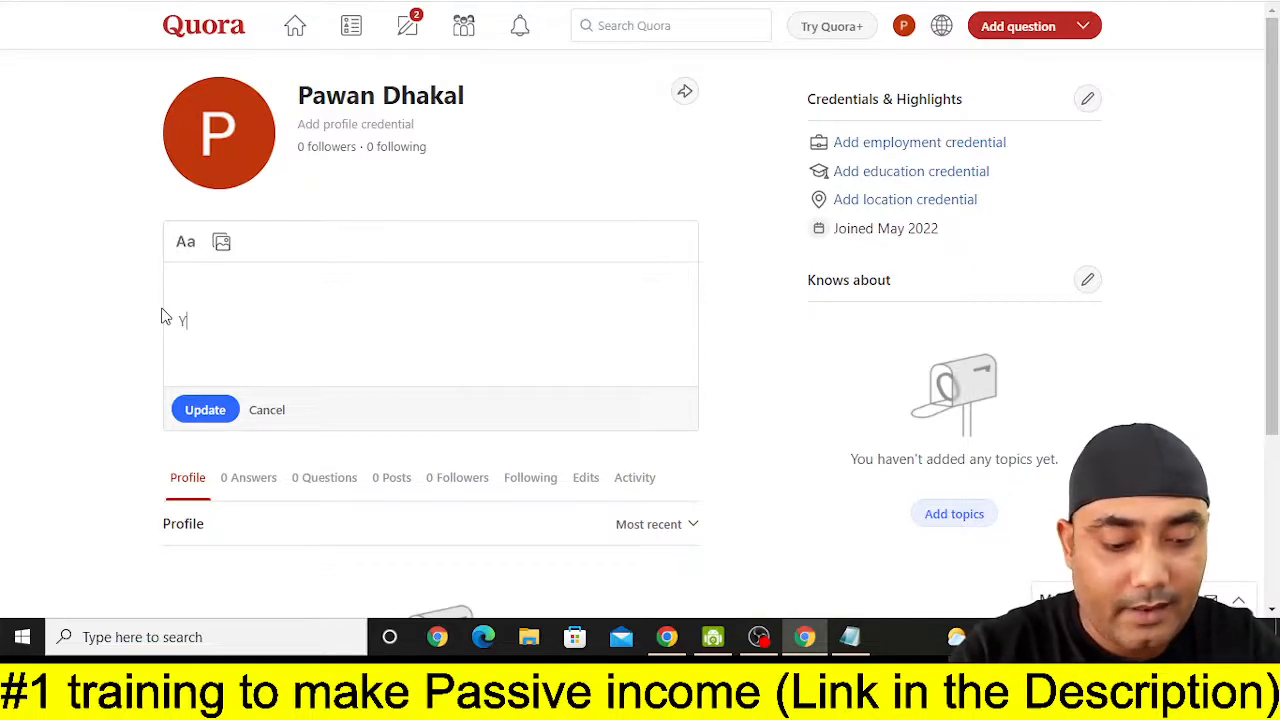
# - Write "You can learn more at here:>>" on the second line of the profile description, leaving the first line blank
pyautogui.write('You can learn')
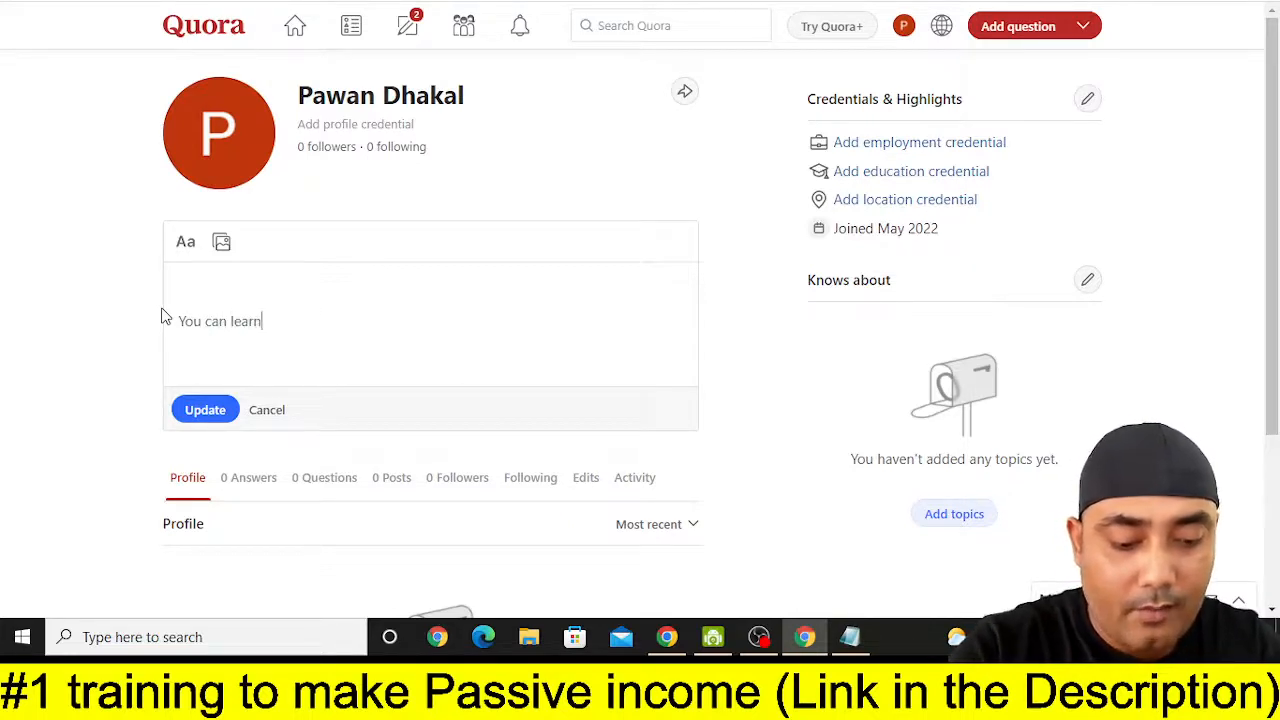
pyautogui.write(' more ate')
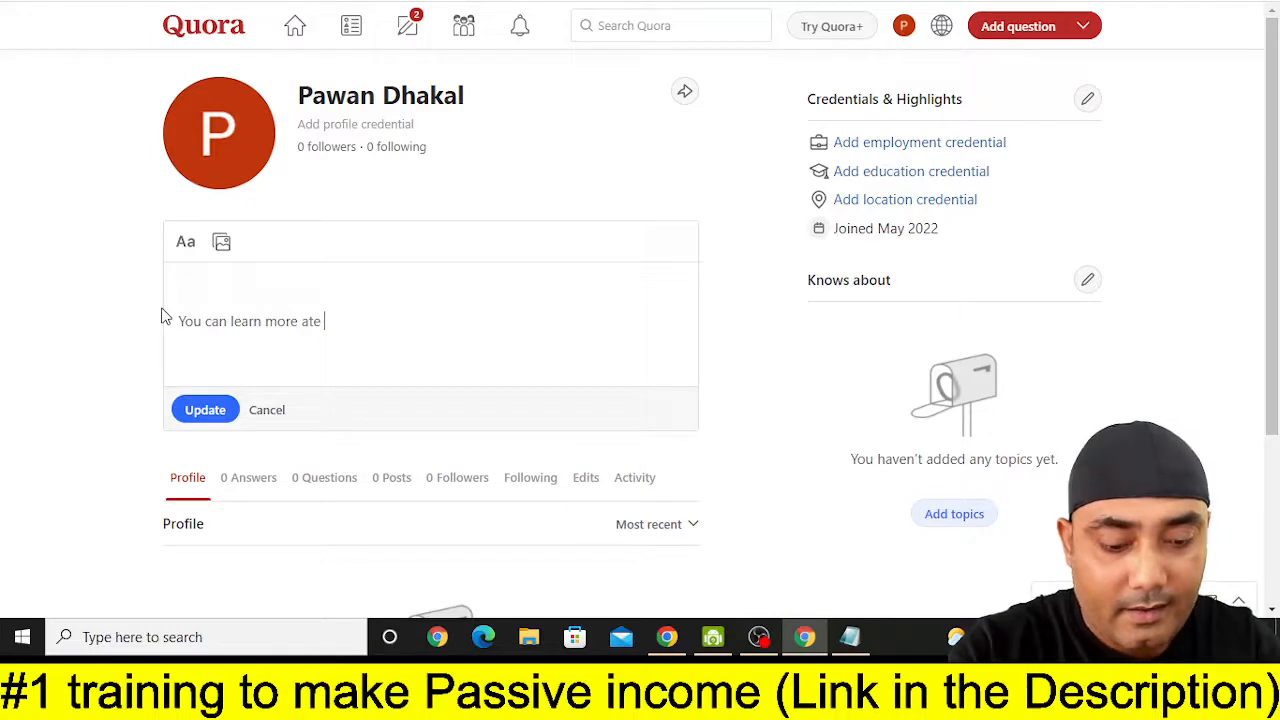
pyautogui.press('BackSpace')
pyautogui.press('BackSpace')
pyautogui.write(' here')
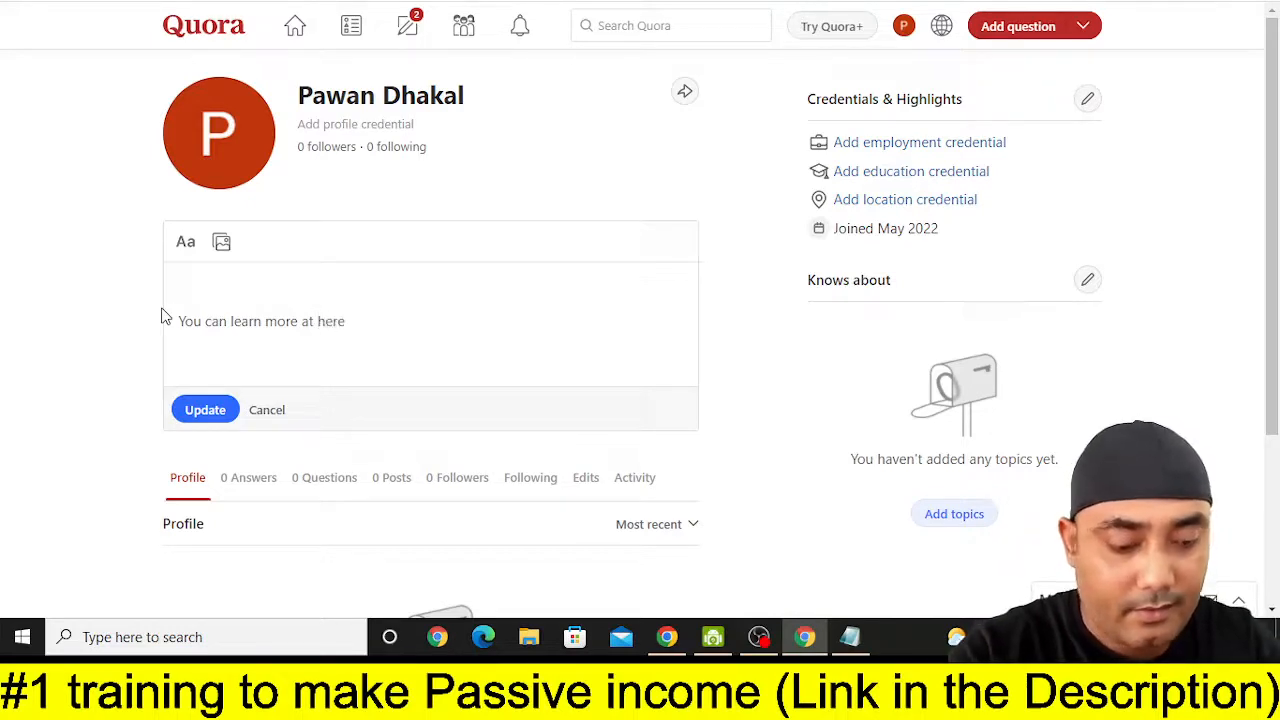
pyautogui.write(':>>')
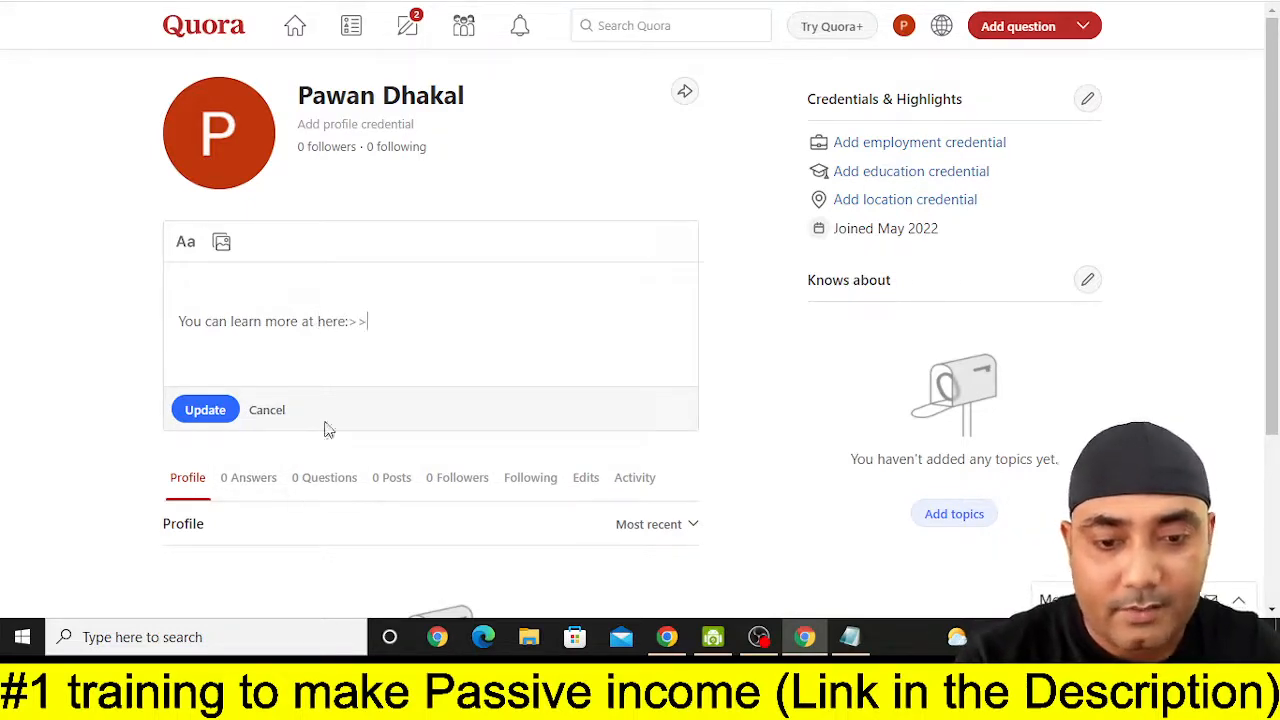
pyautogui.moveTo(372, 321); pyautogui.dragTo(178, 322)
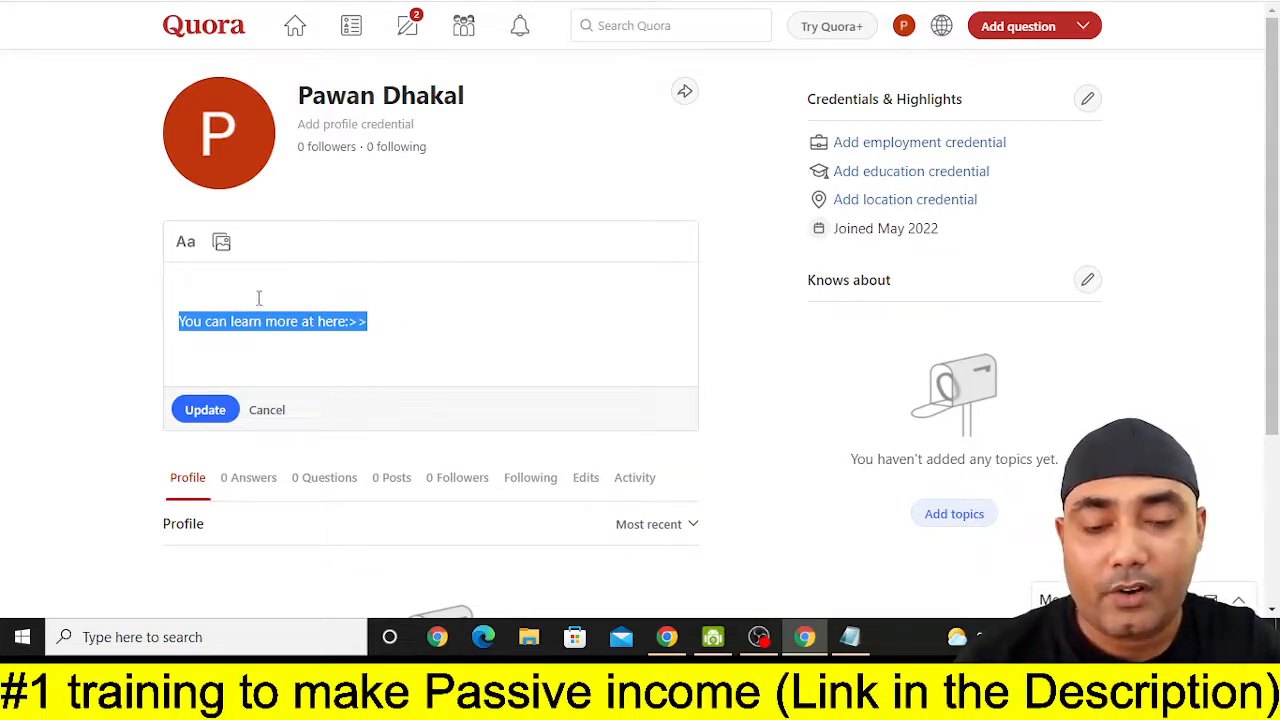
pyautogui.click(185, 241)
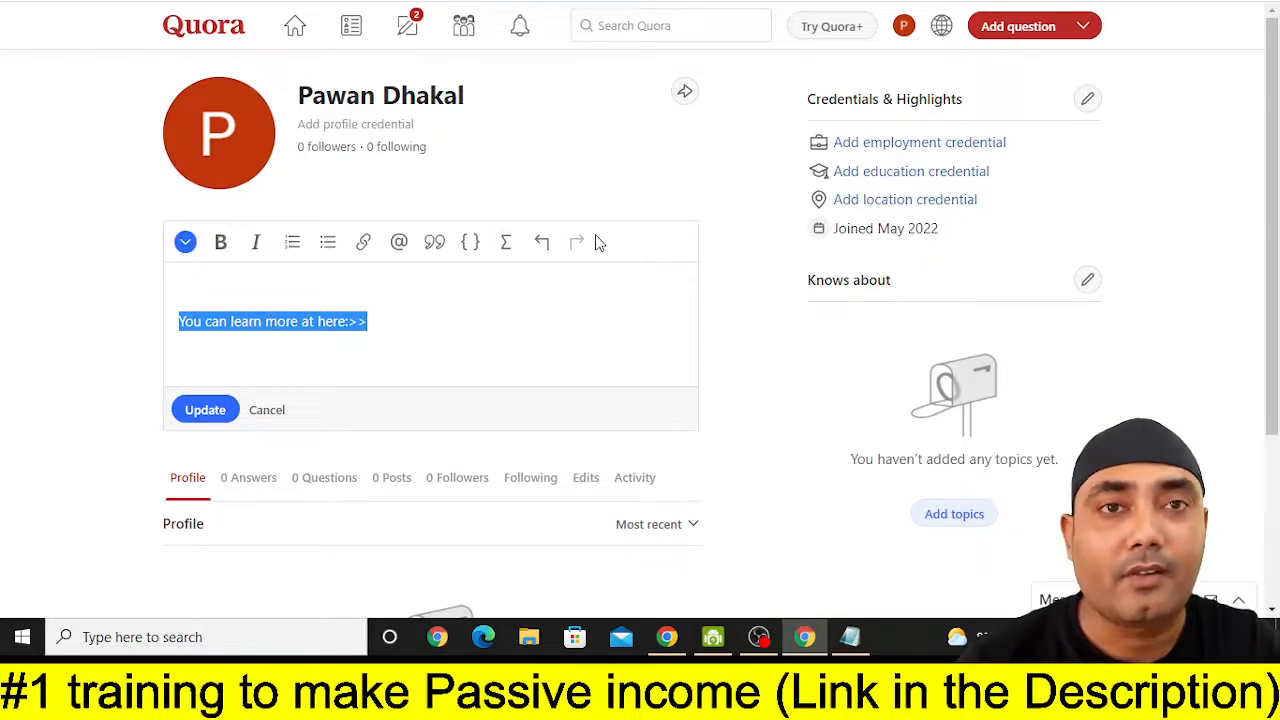
pyautogui.click(363, 245)
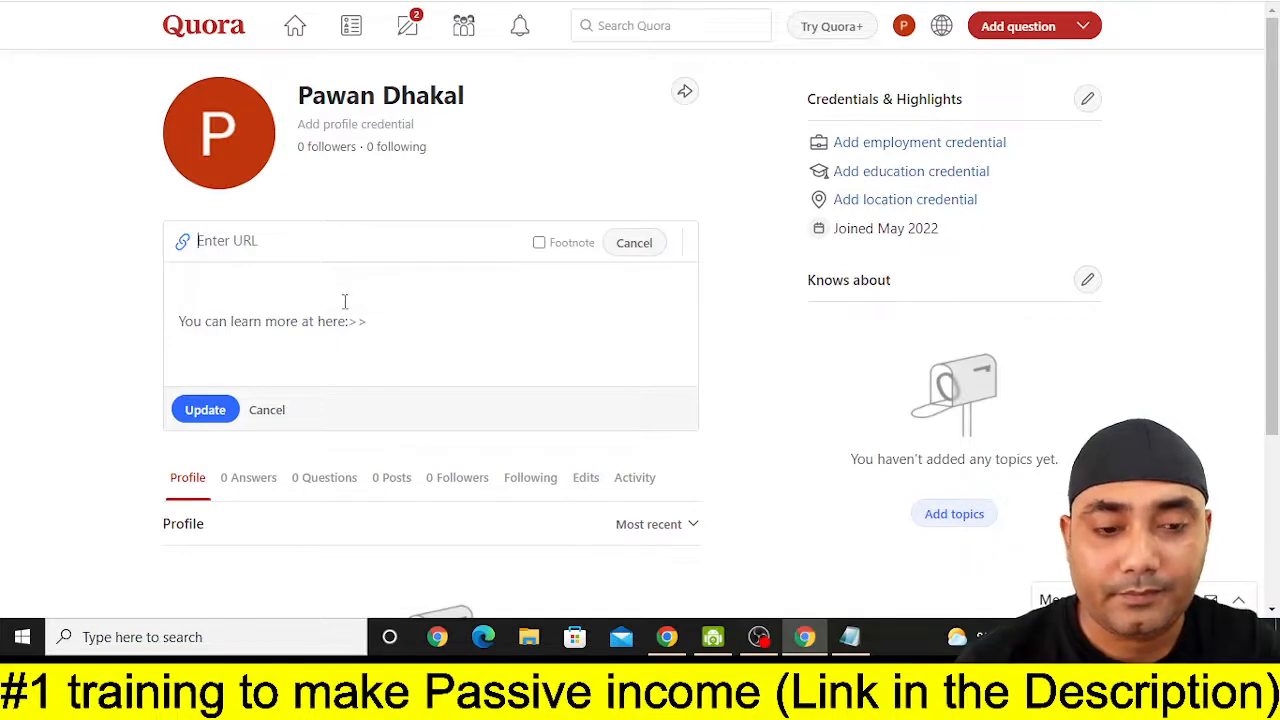
pyautogui.hotkey('ctrl', 'v')
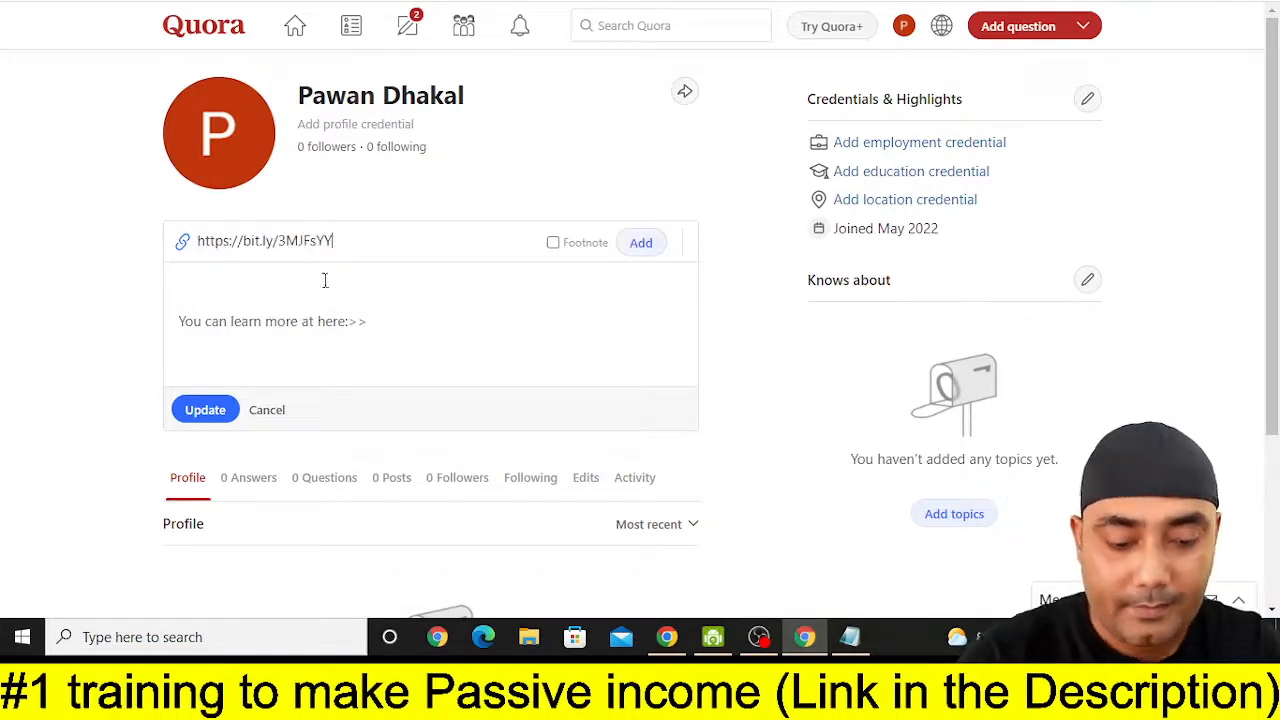
pyautogui.click(645, 243)
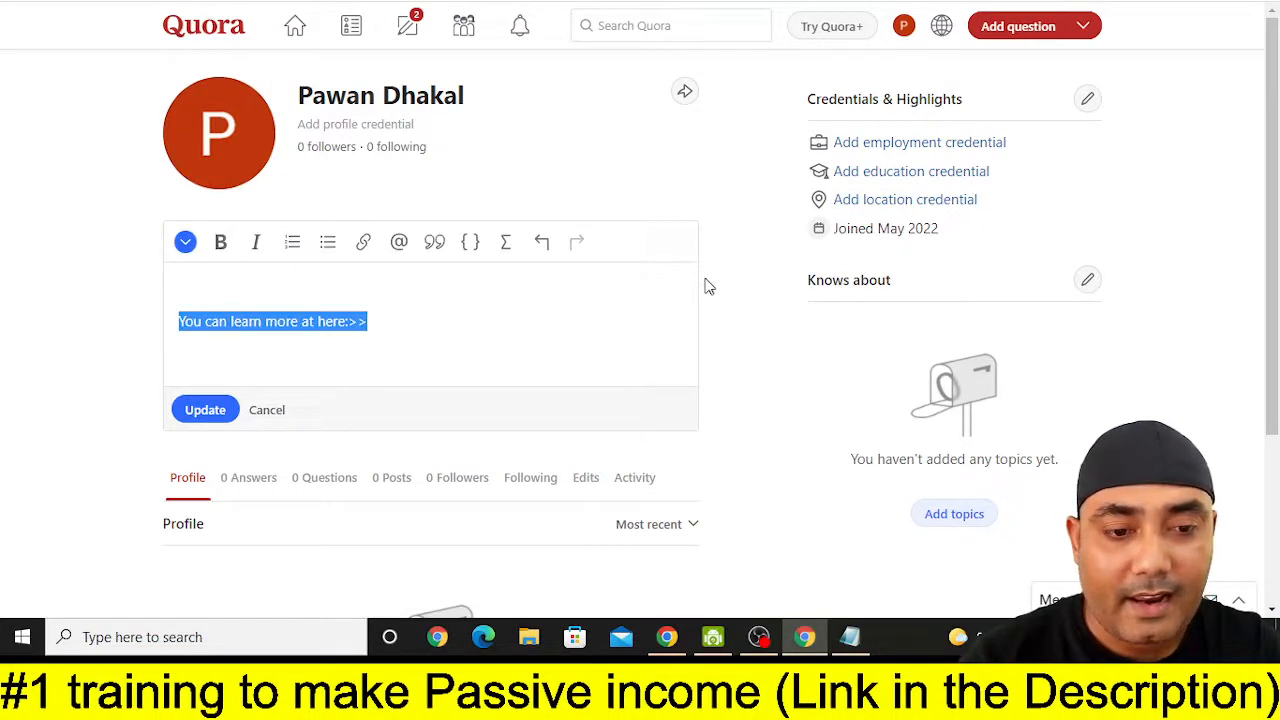
pyautogui.click(404, 329)
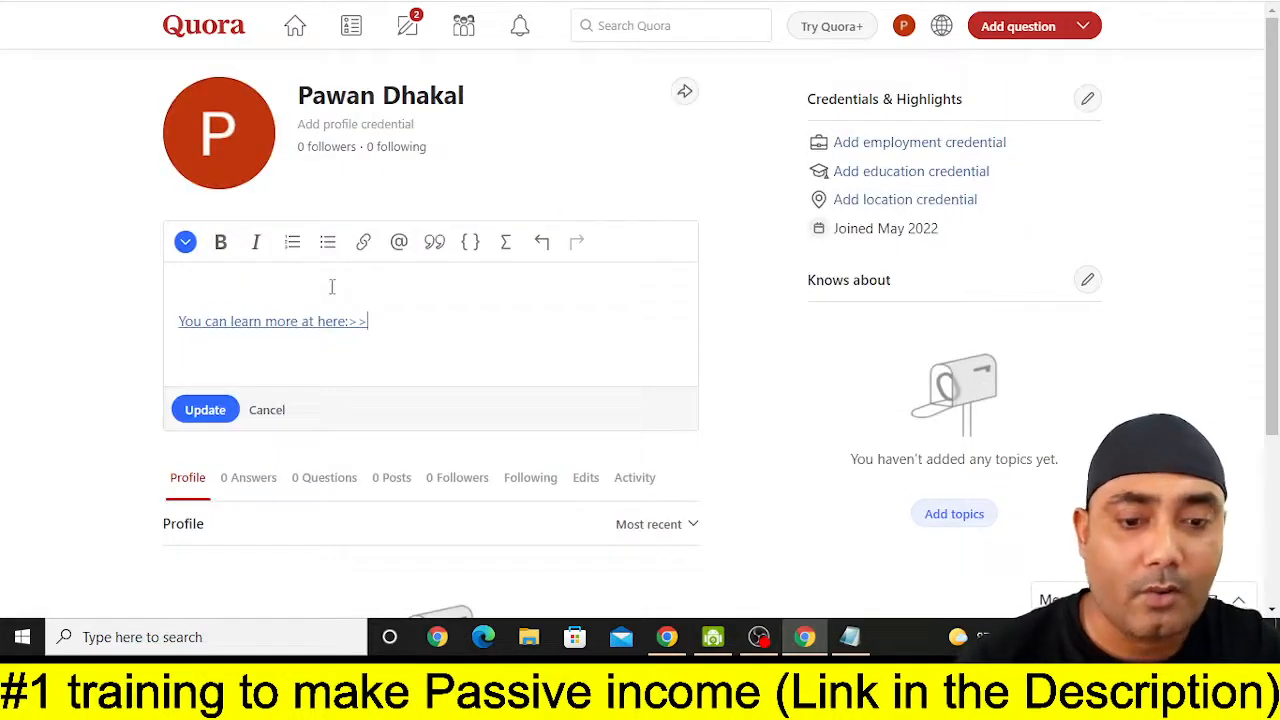
pyautogui.click(323, 287)
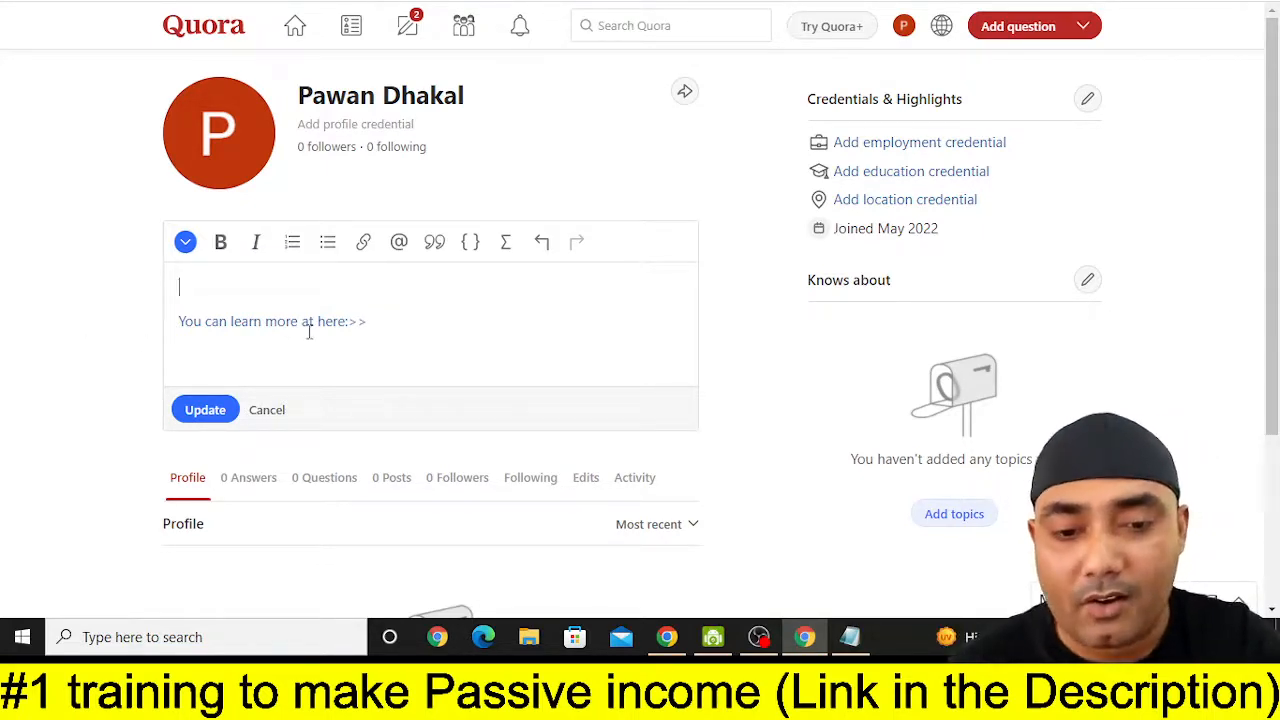
pyautogui.click(522, 288)
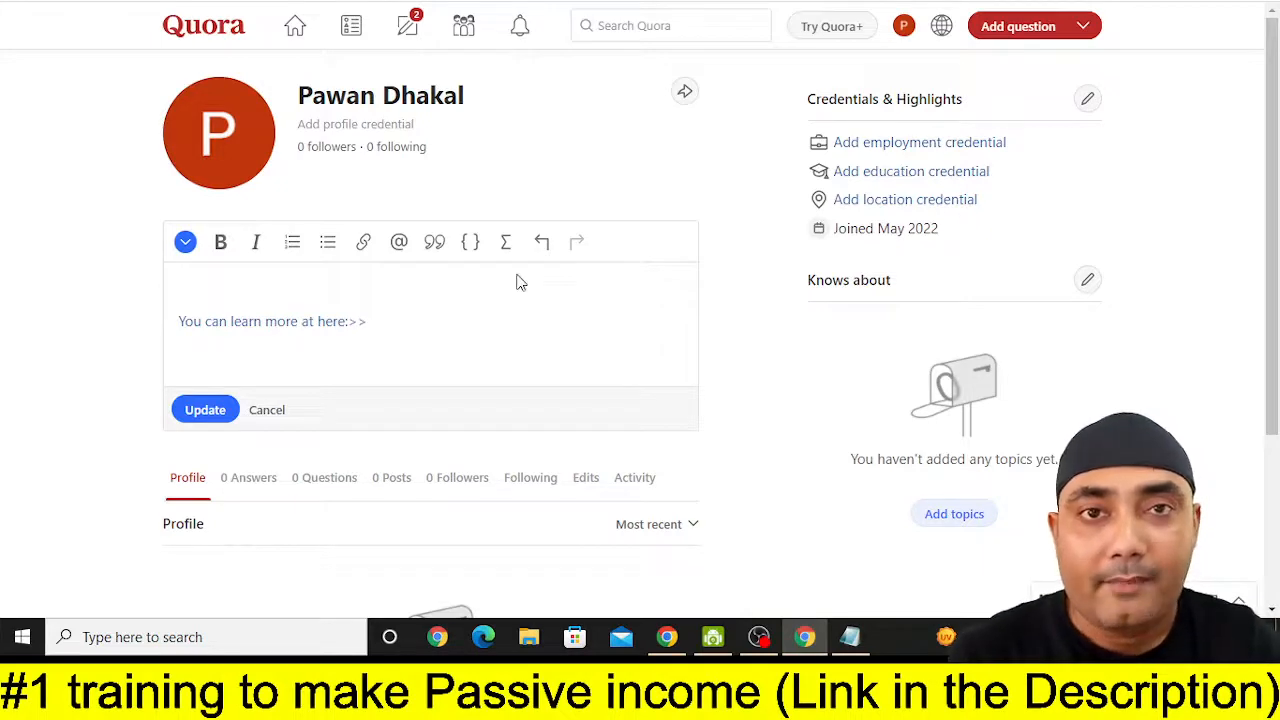